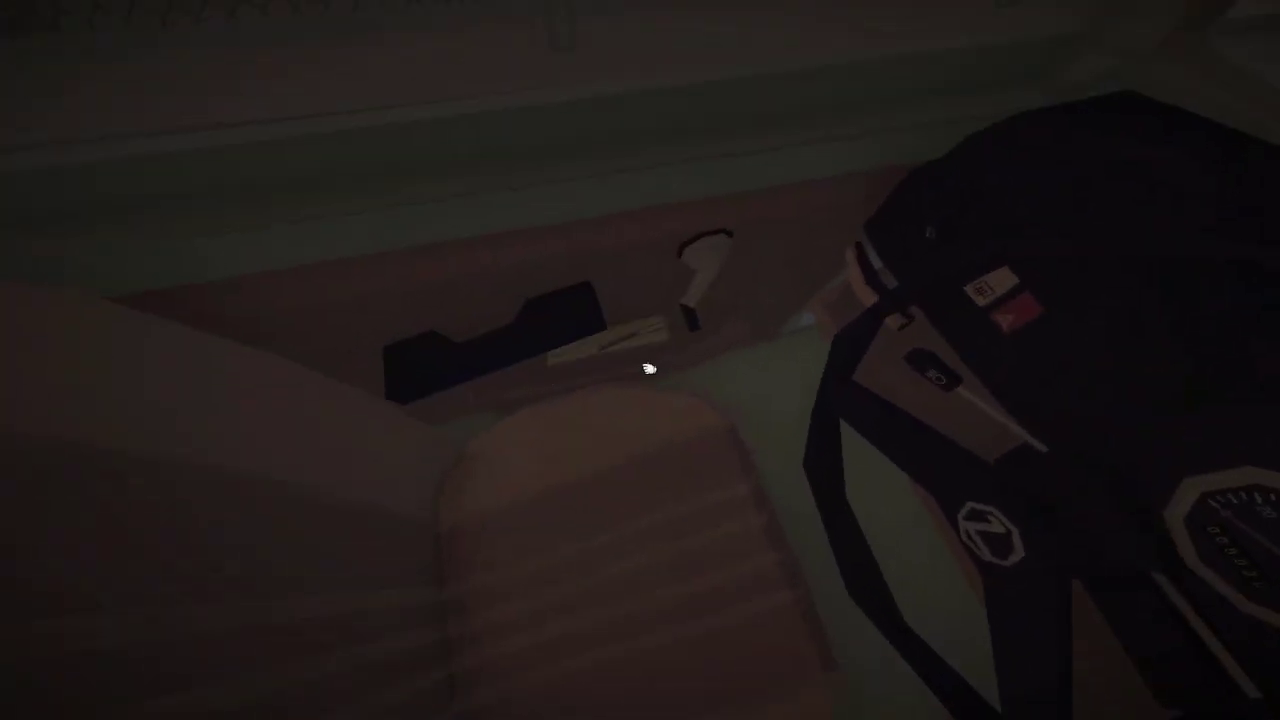
left_click(649, 367)
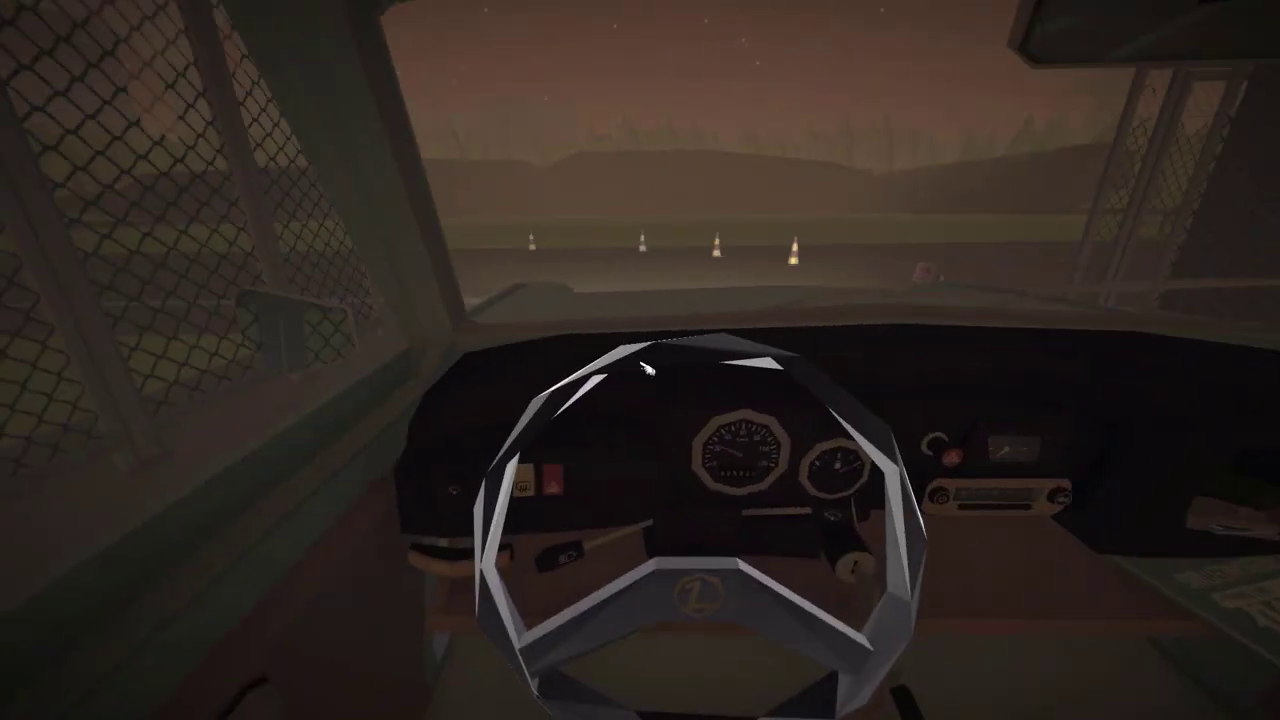
left_click(647, 369)
key("w")
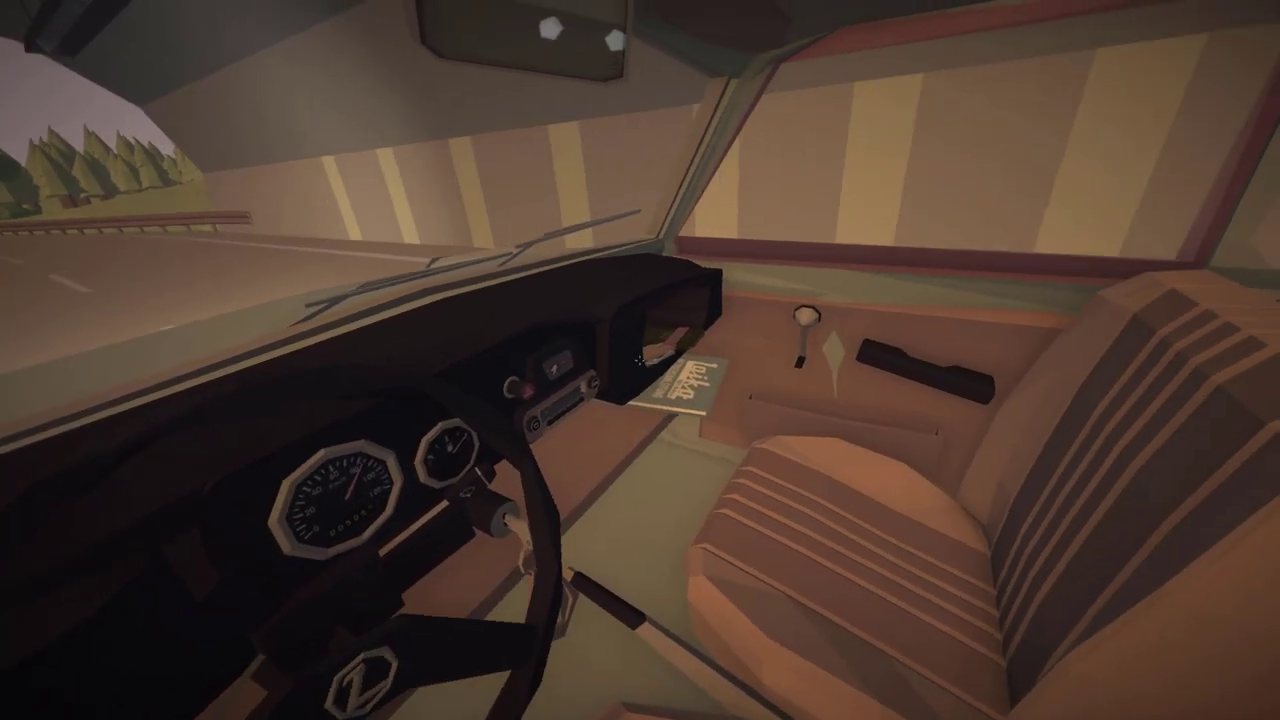
key("Tab")
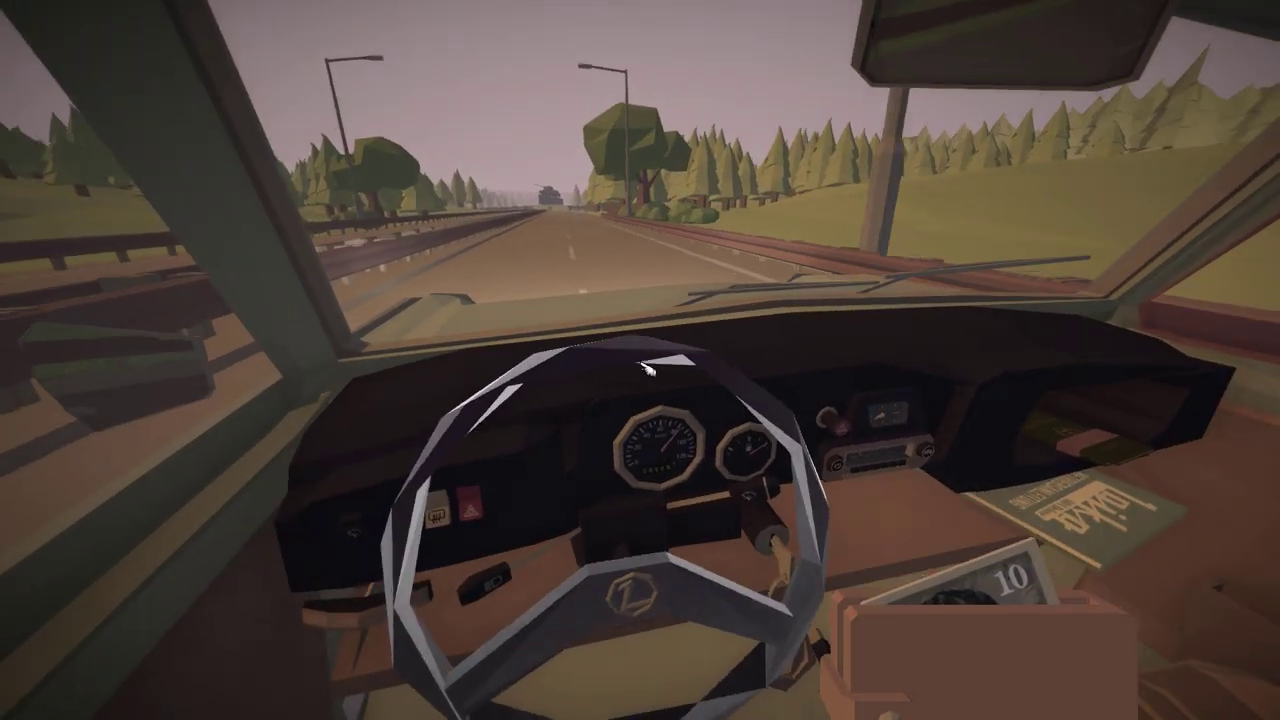
key("Tab")
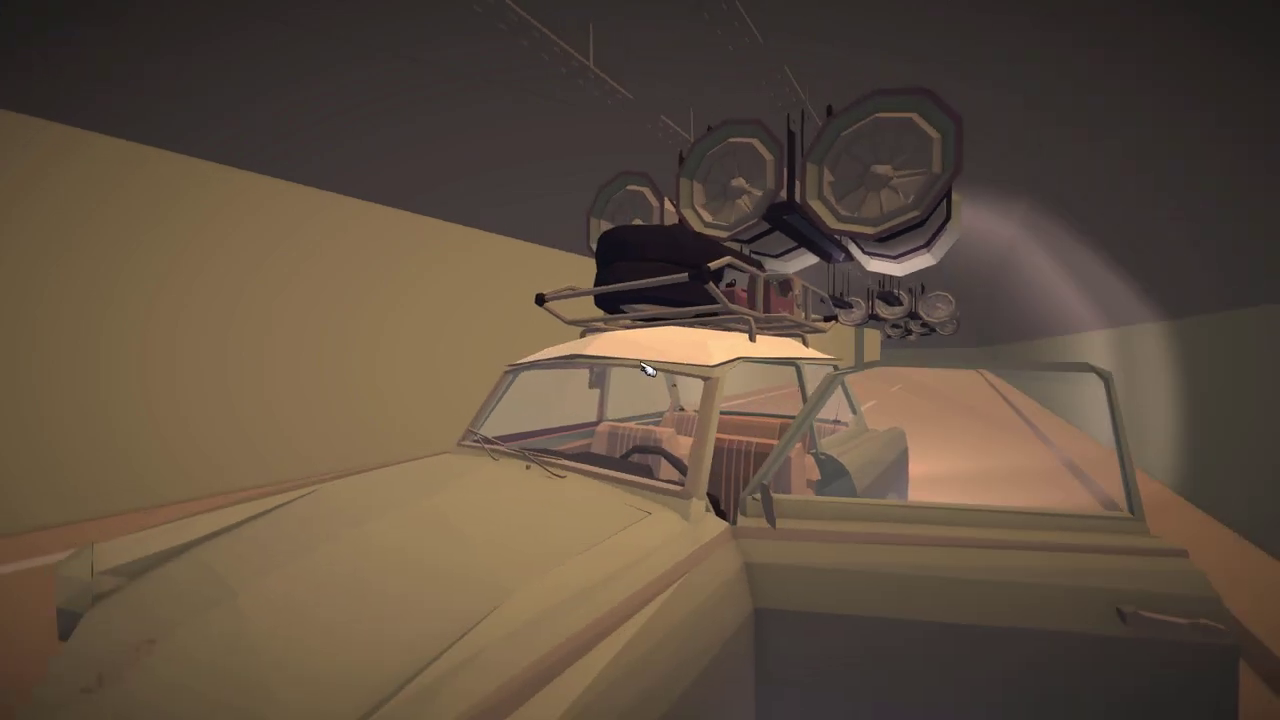
left_click(646, 368)
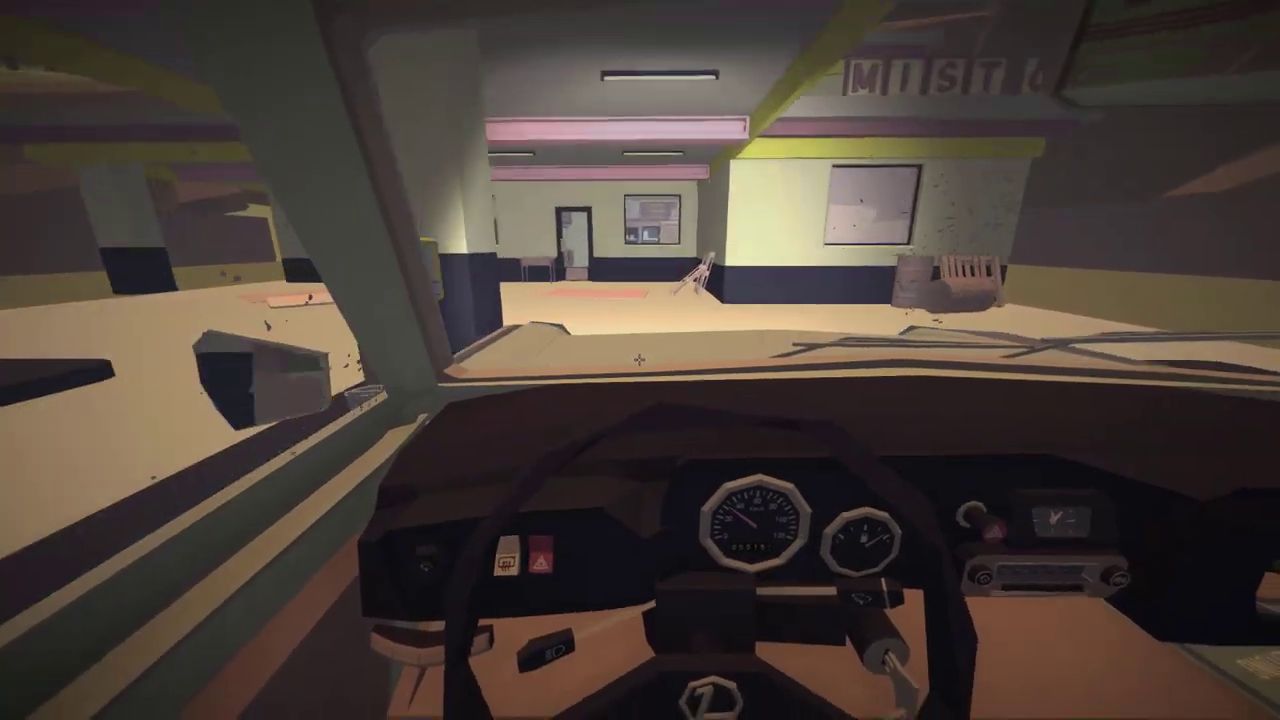
left_click(639, 360)
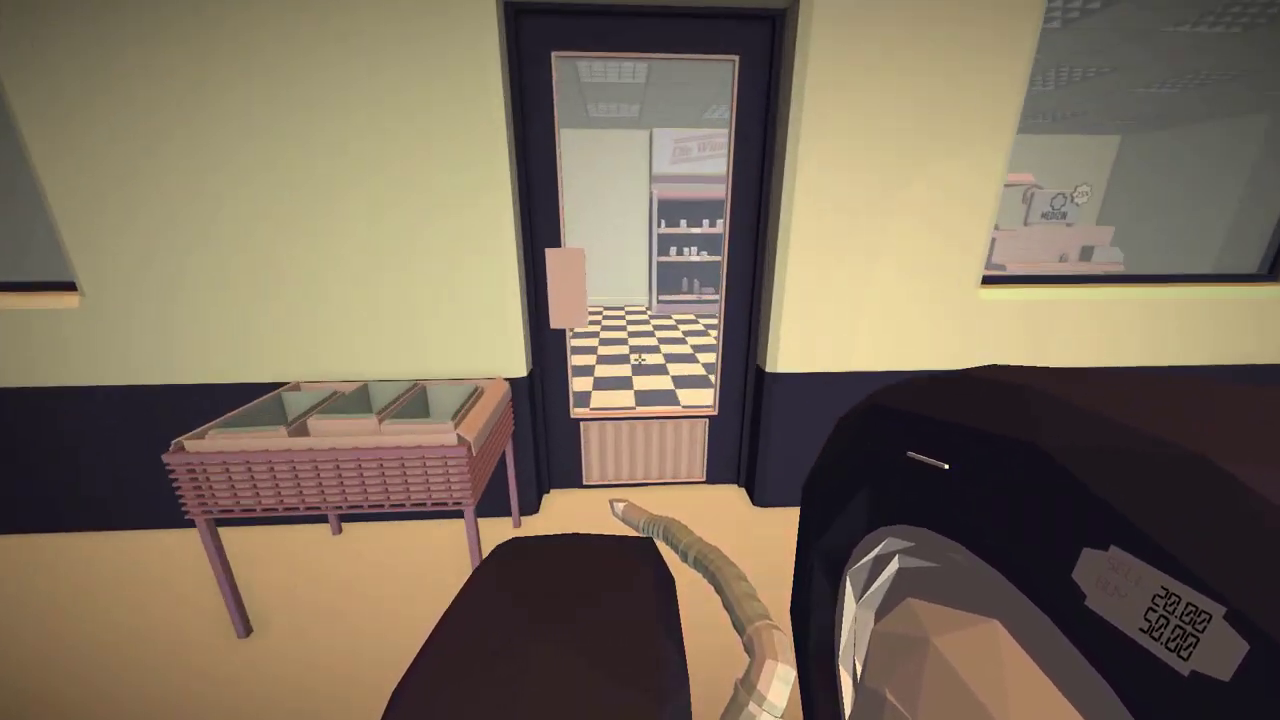
key("w")
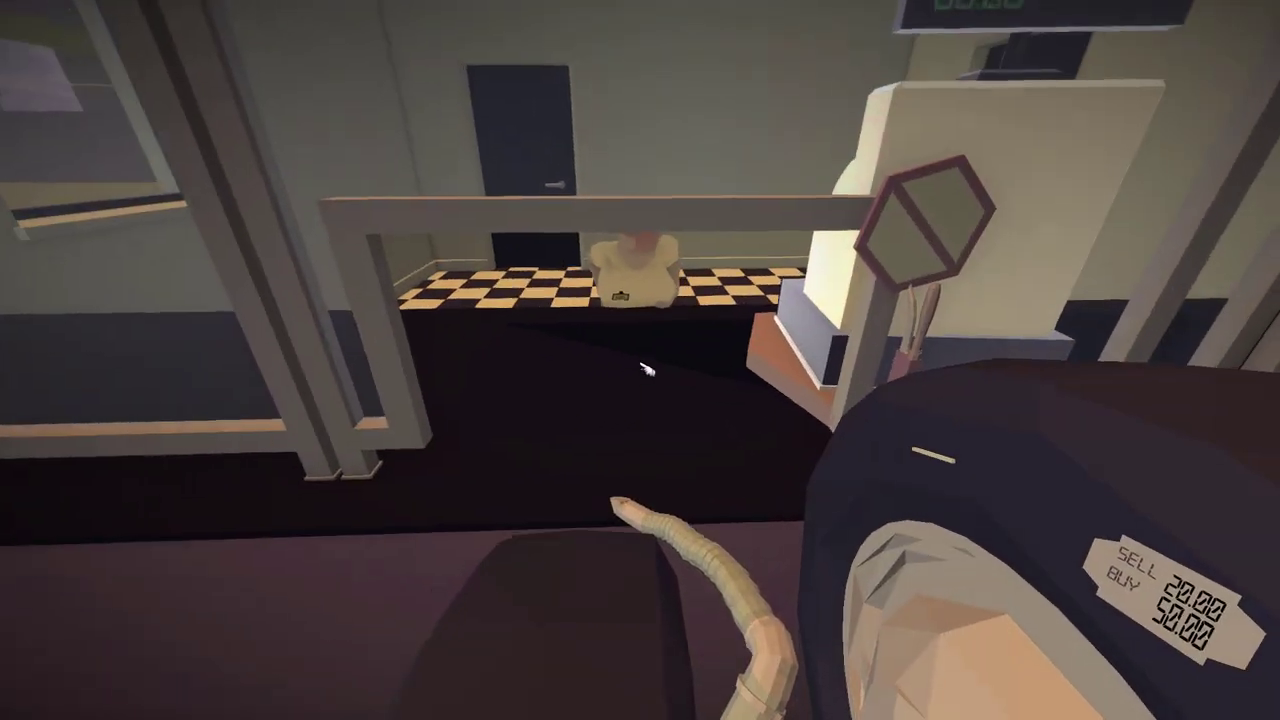
key("s")
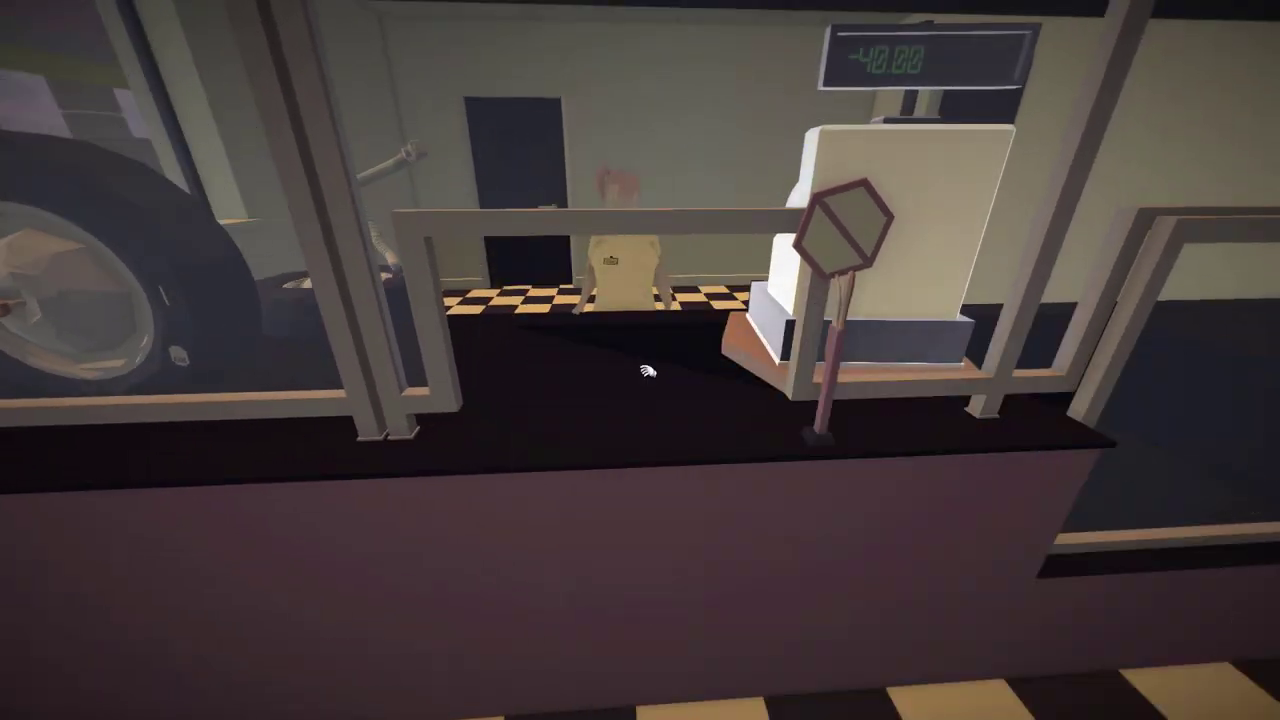
key("w")
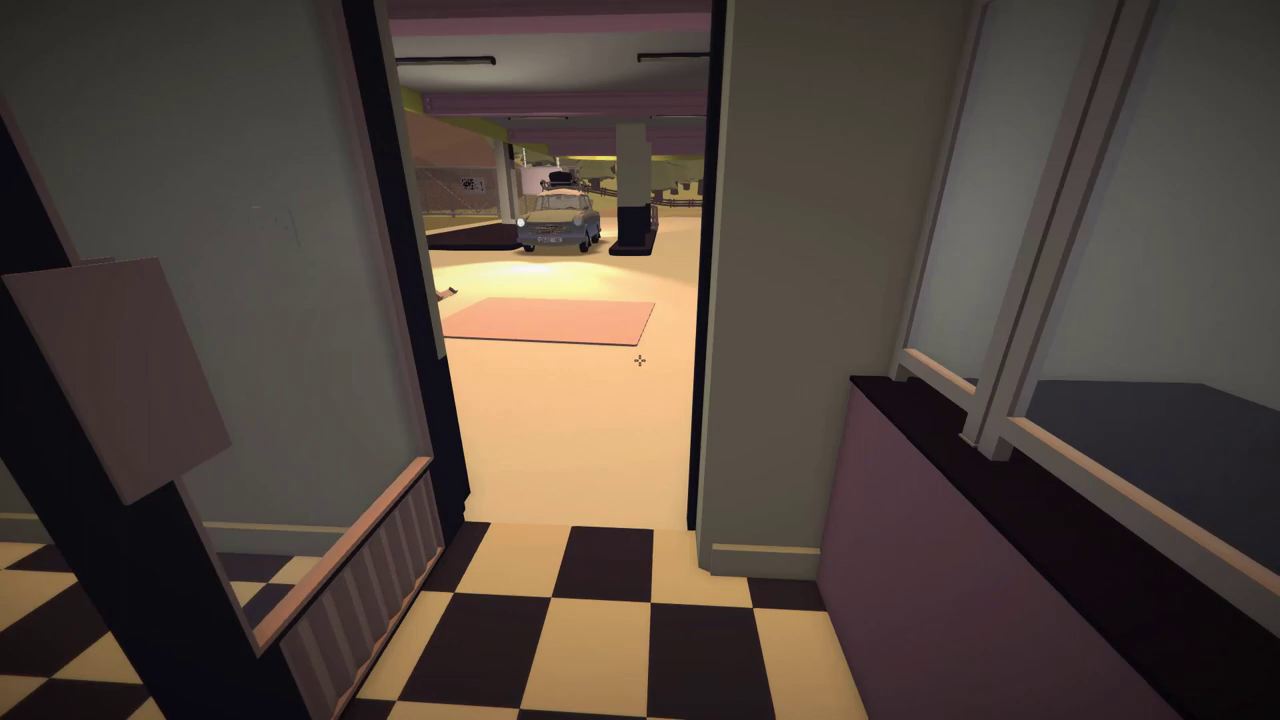
key("w")
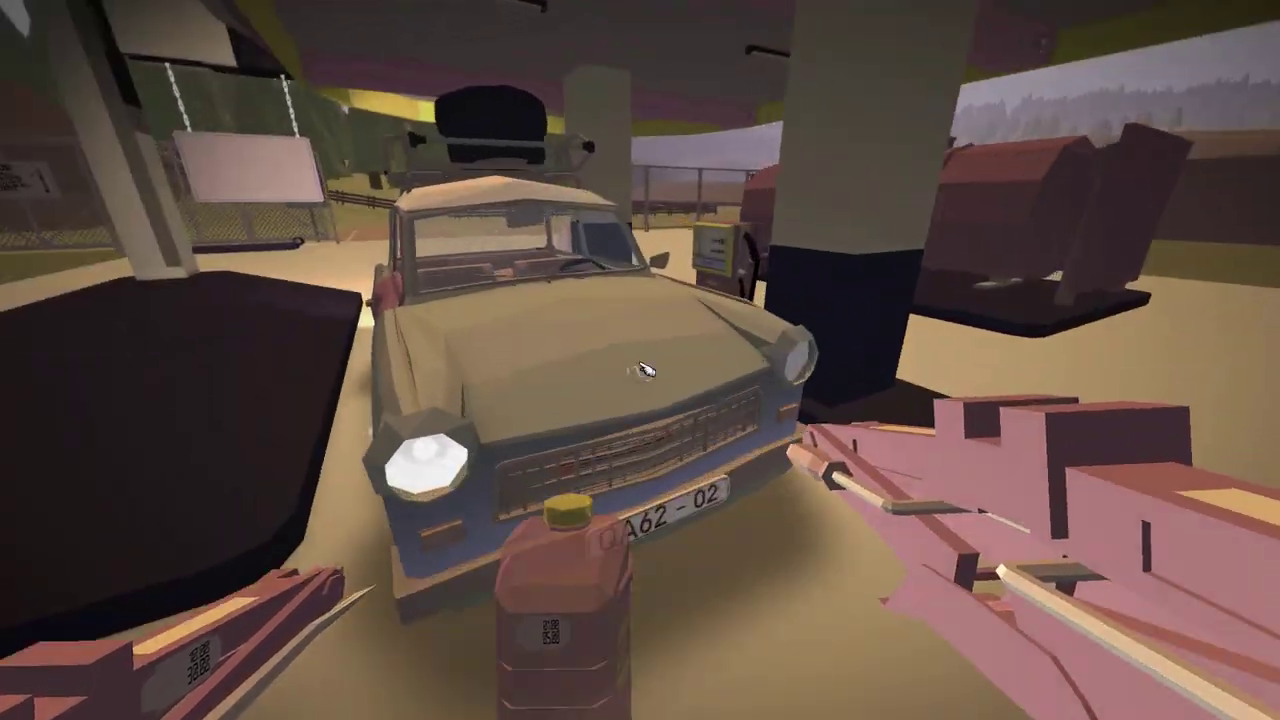
key("w")
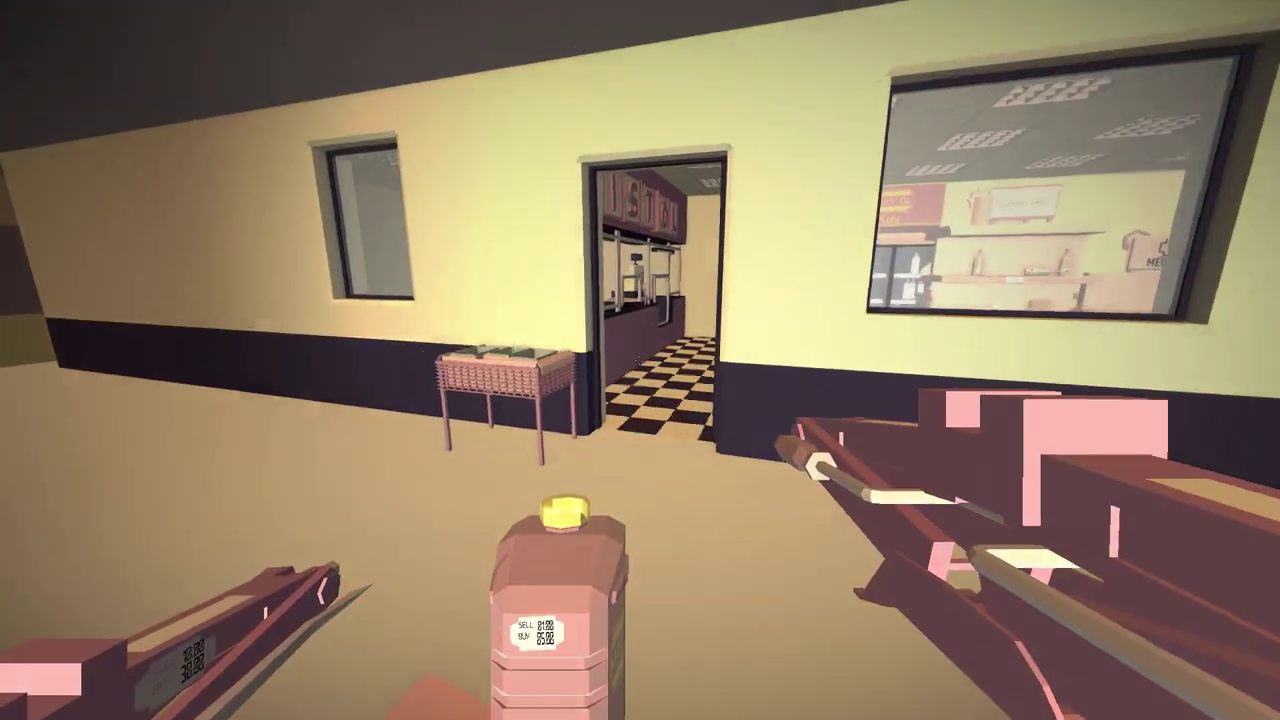
key("w")
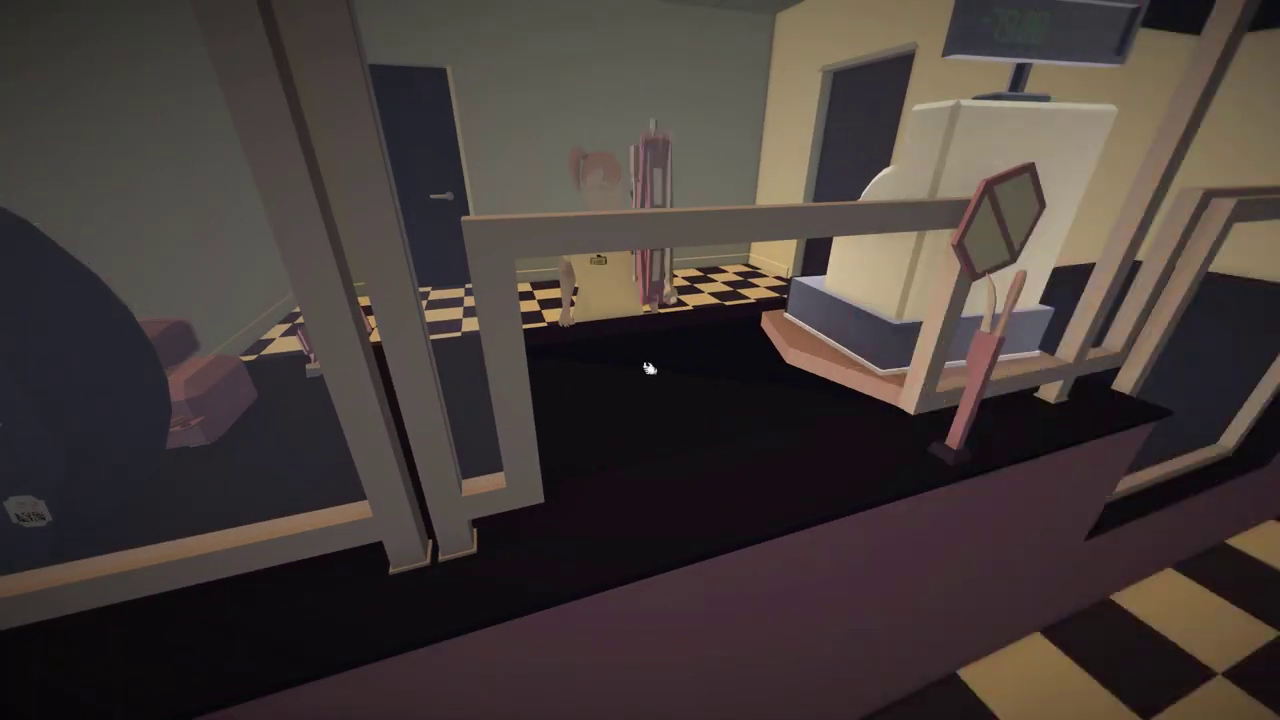
key("w")
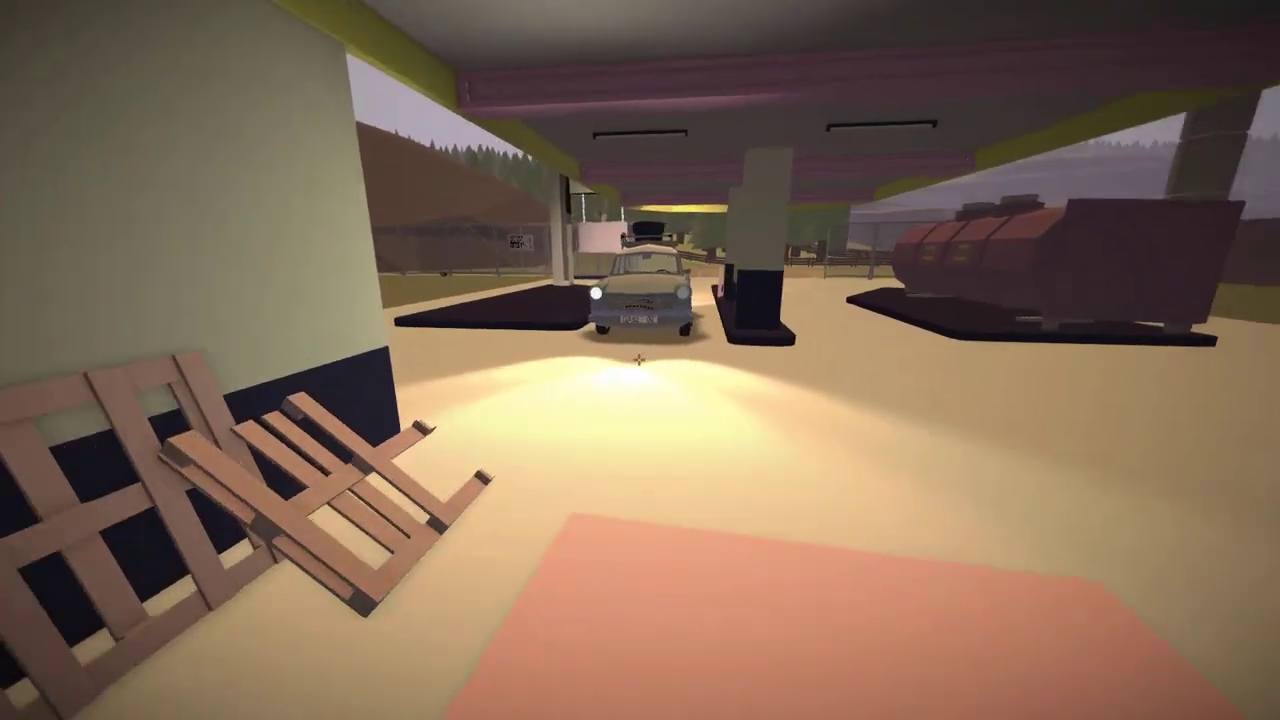
key("w")
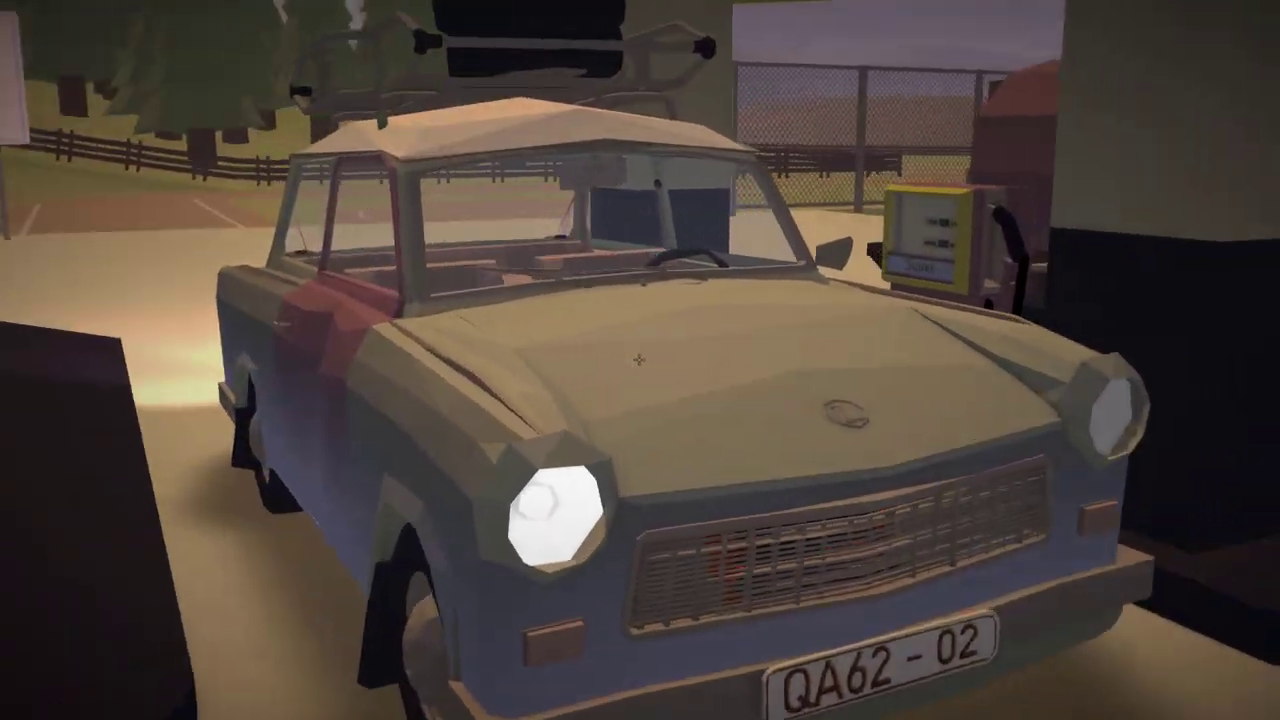
key("a")
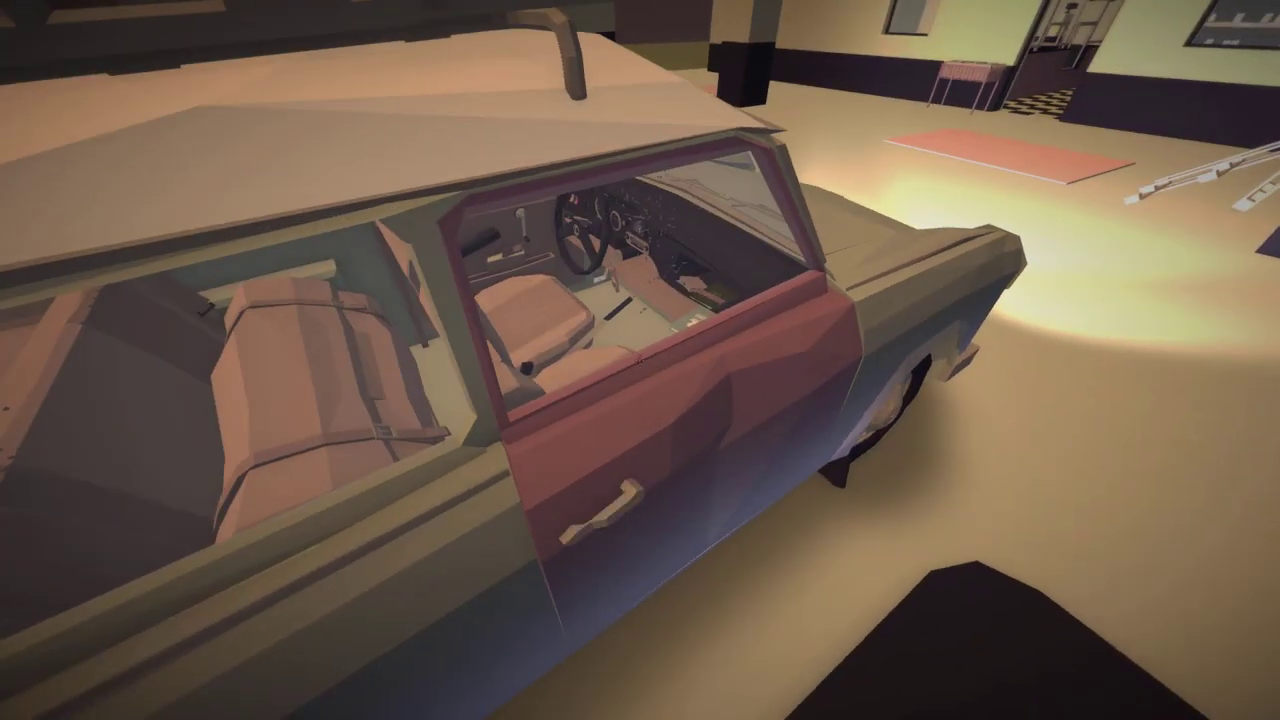
left_click(640, 360)
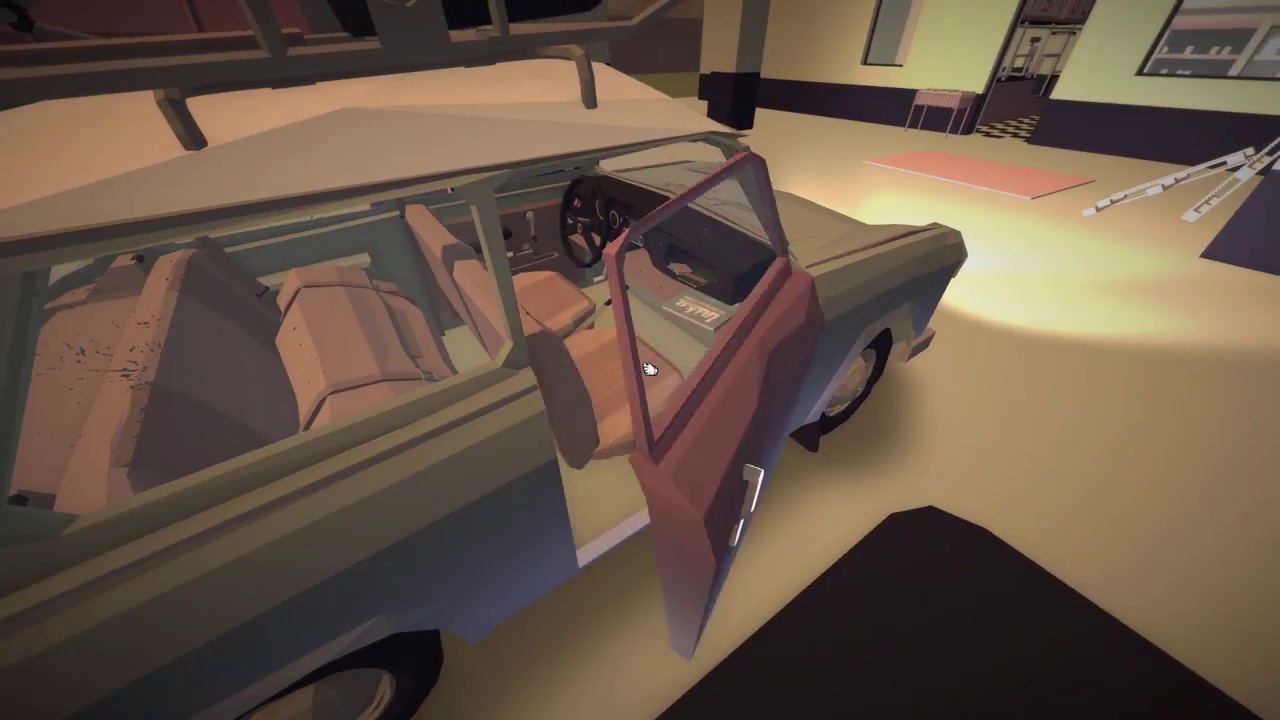
key("s")
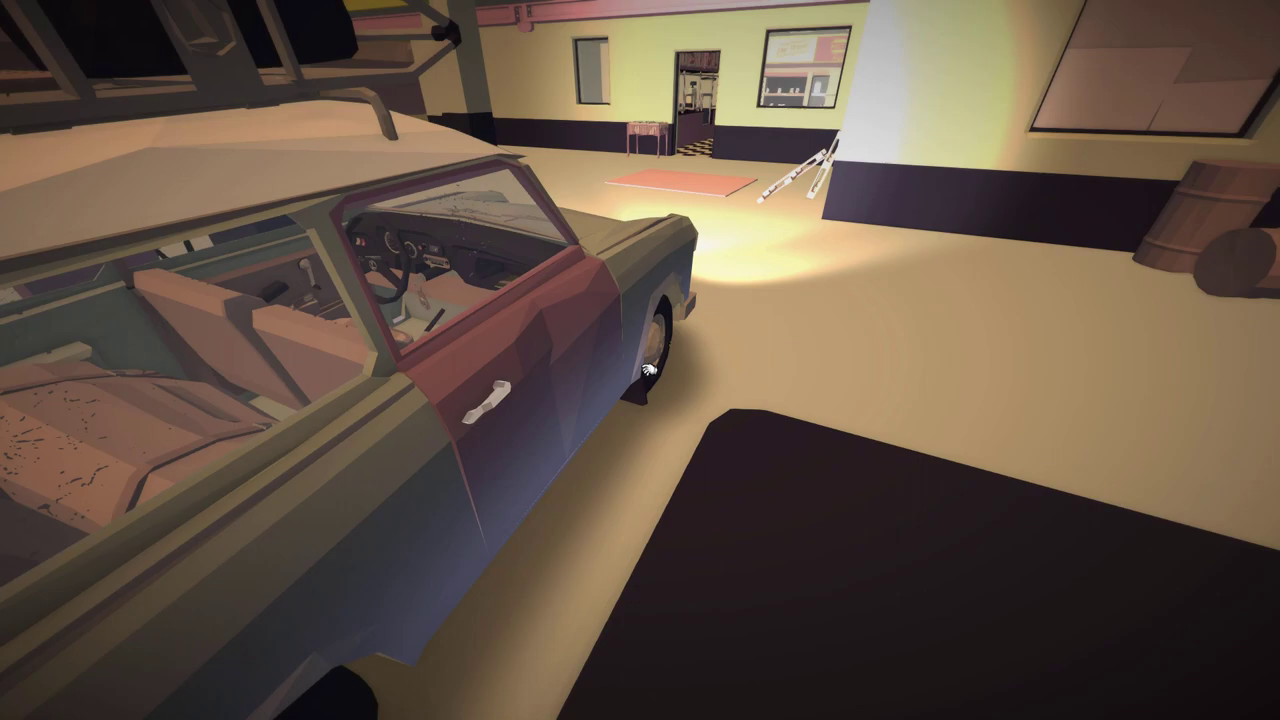
key("s")
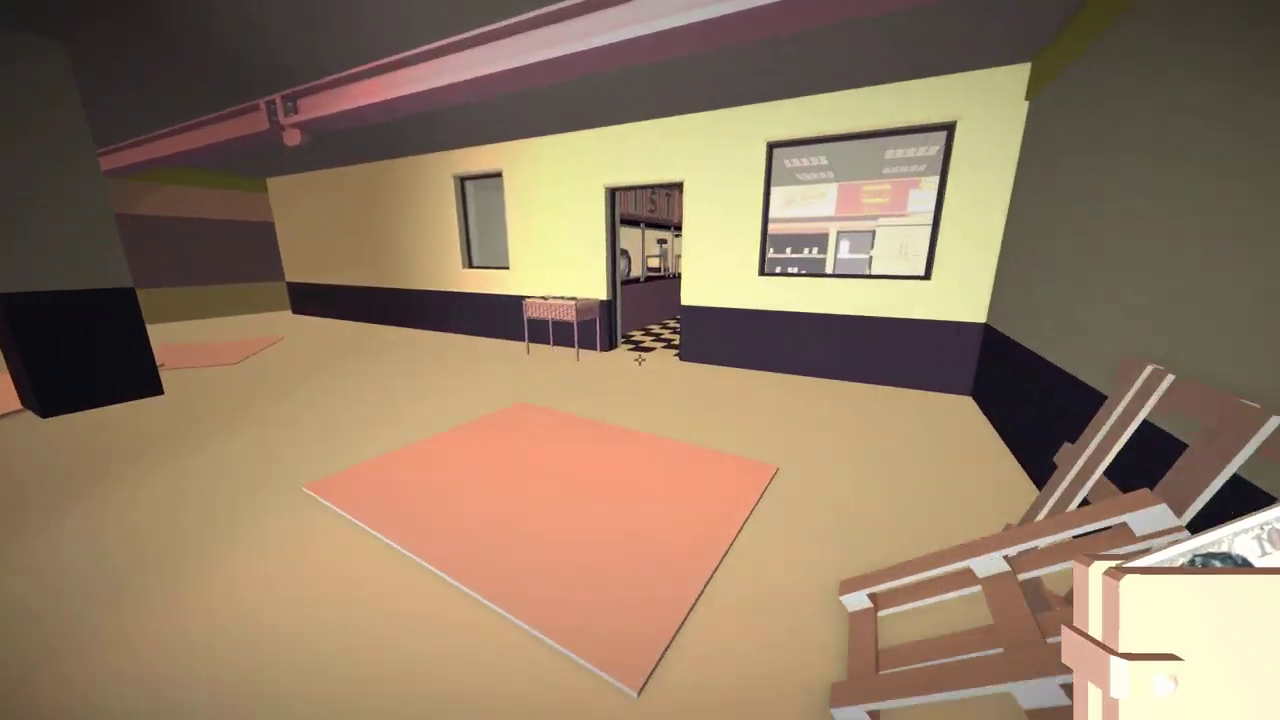
key("w")
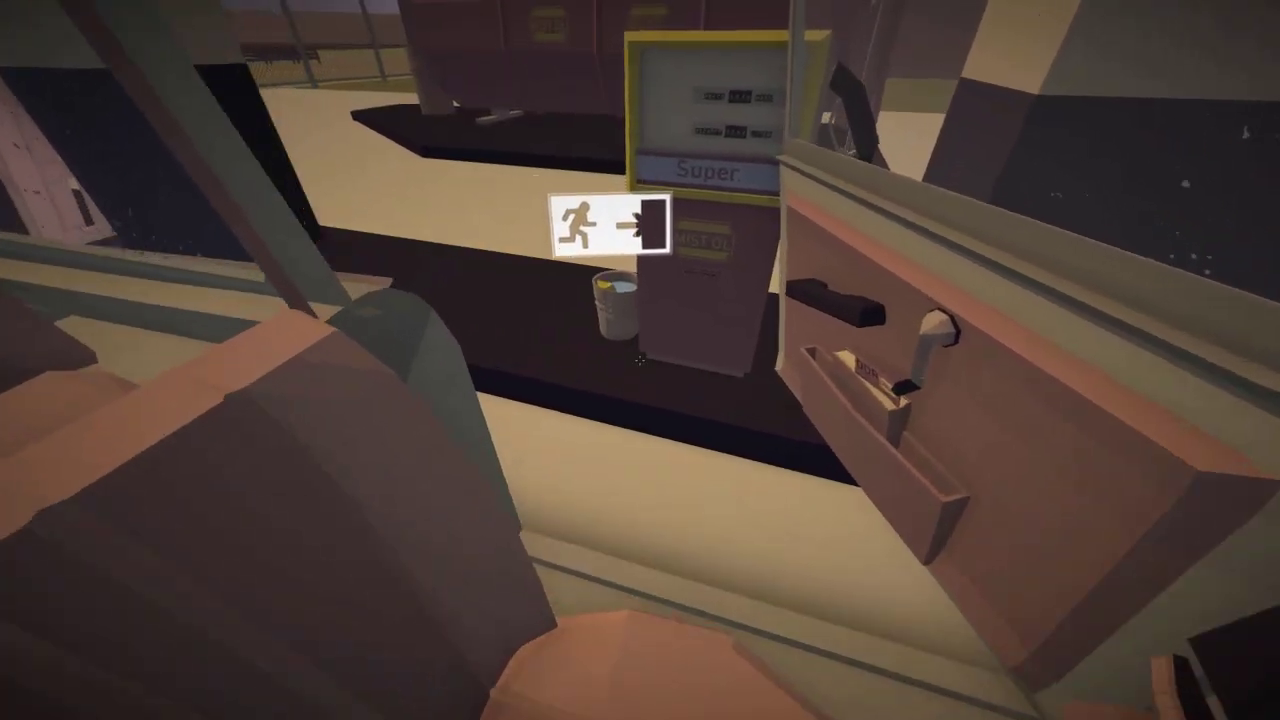
left_click(640, 360)
key("w")
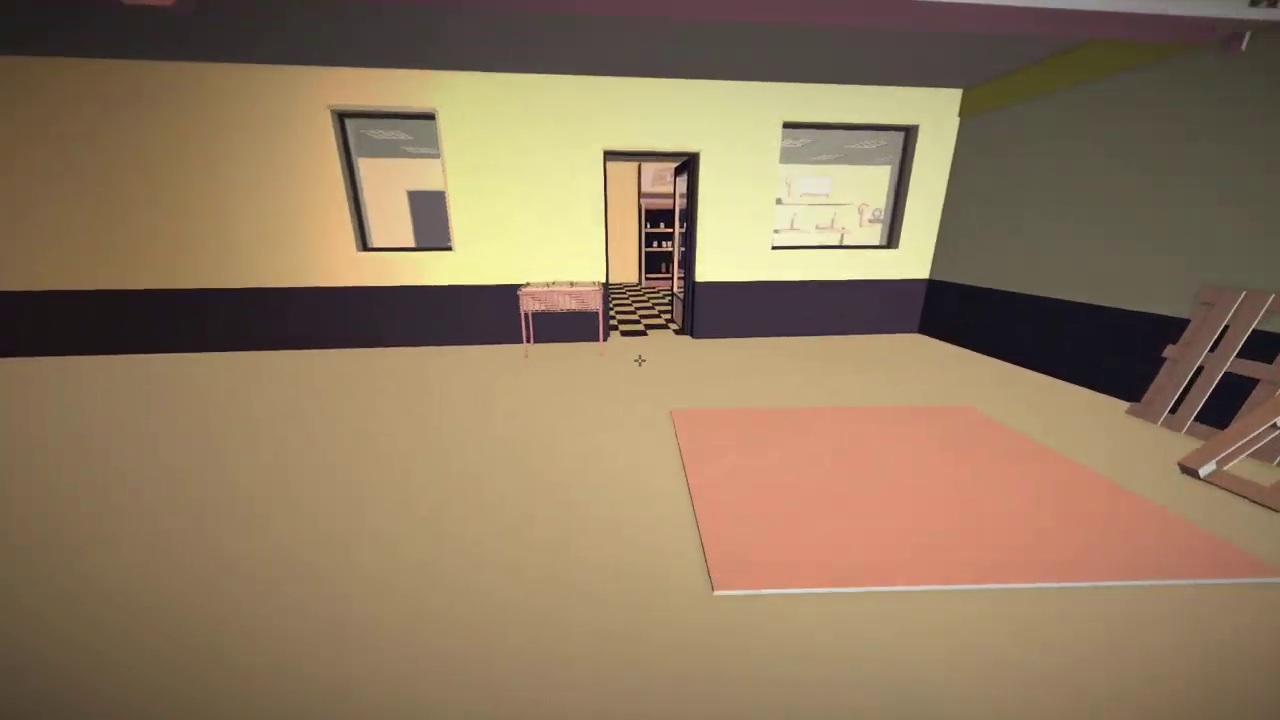
key("w")
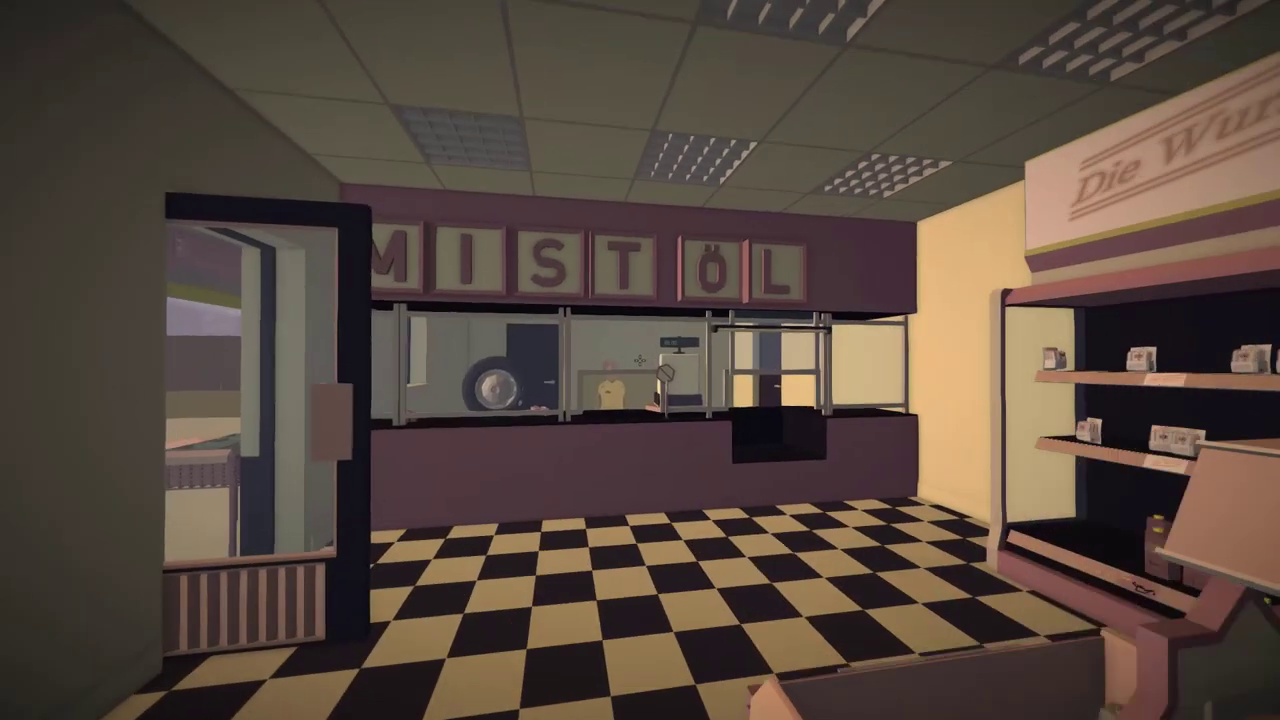
key("w")
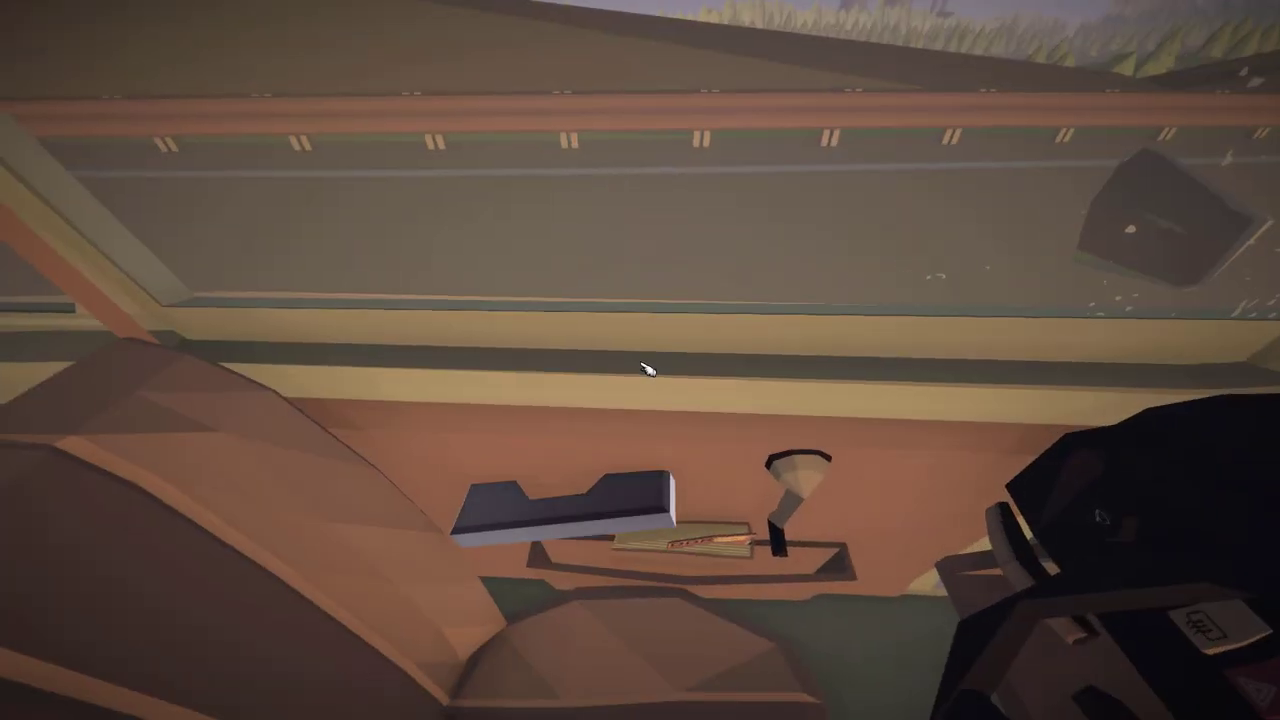
left_click(645, 369)
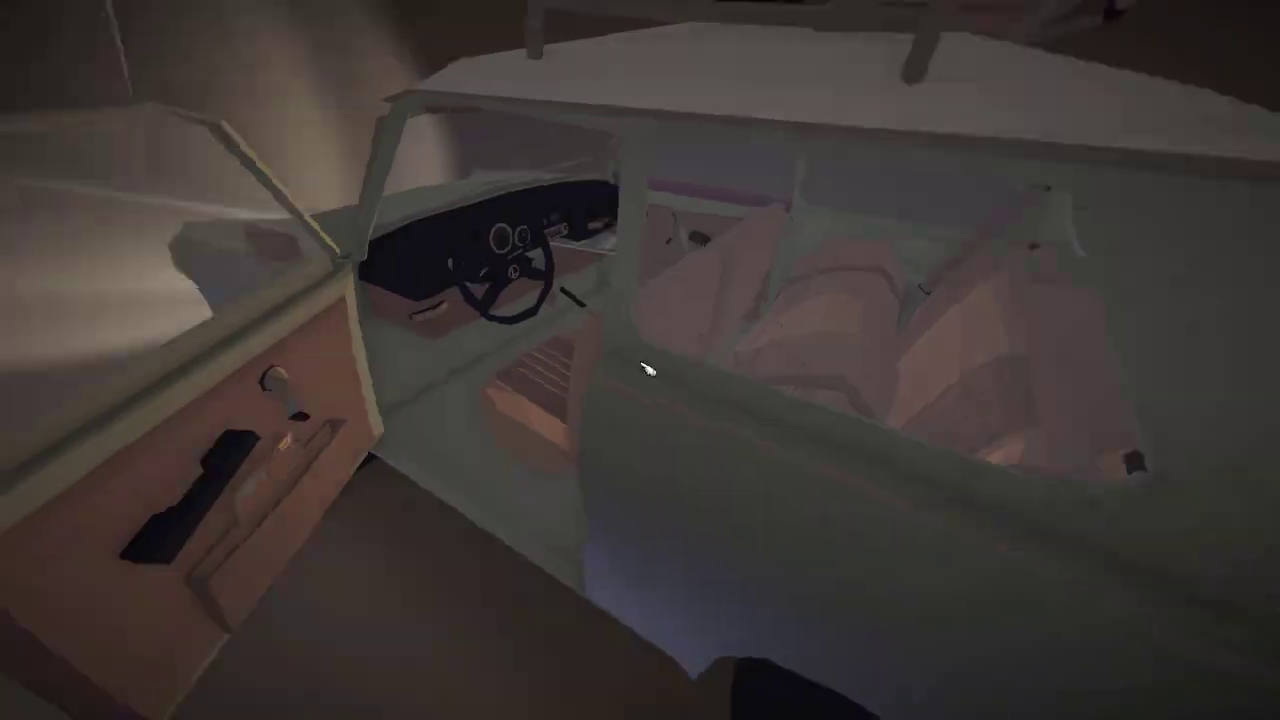
left_click(646, 369)
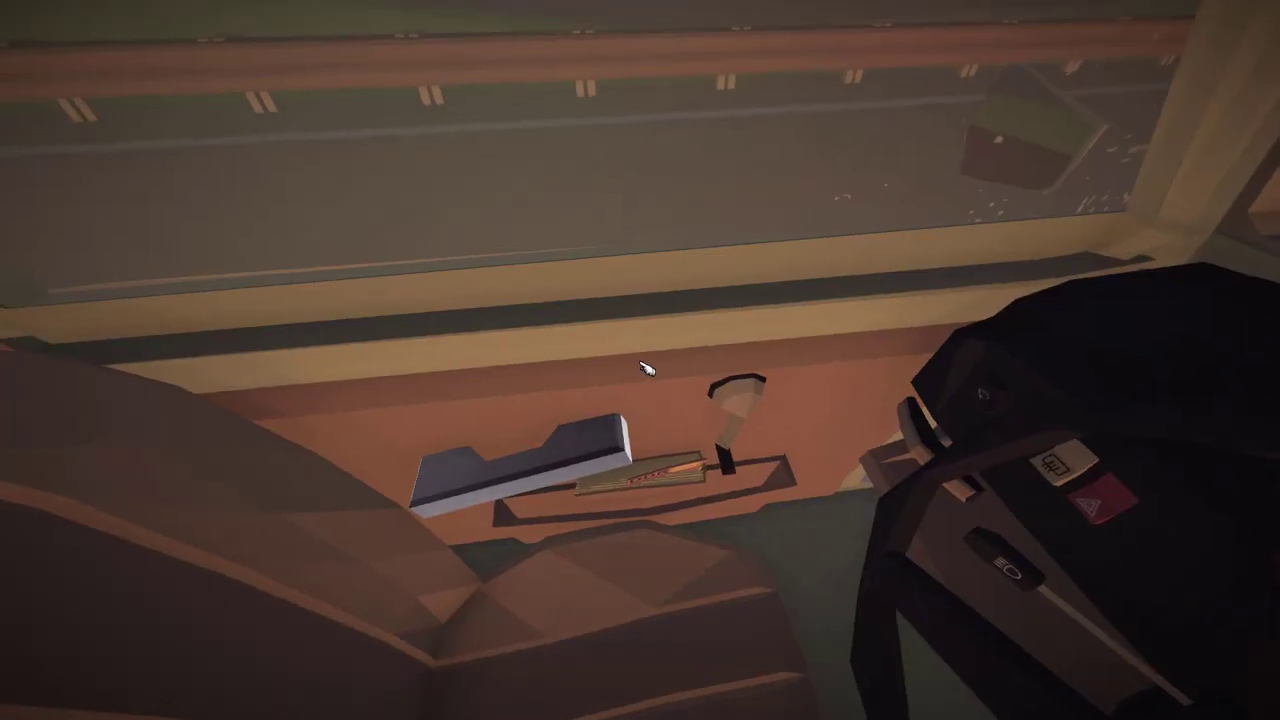
left_click(646, 369)
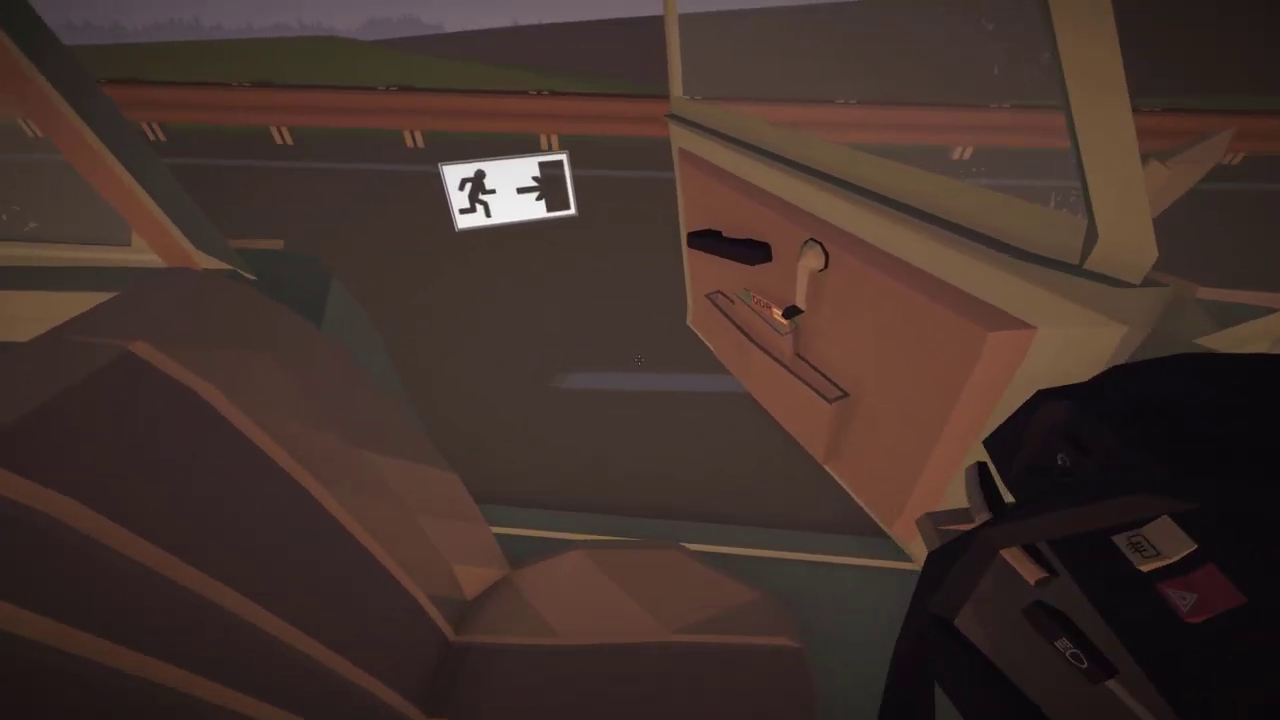
left_click(638, 359)
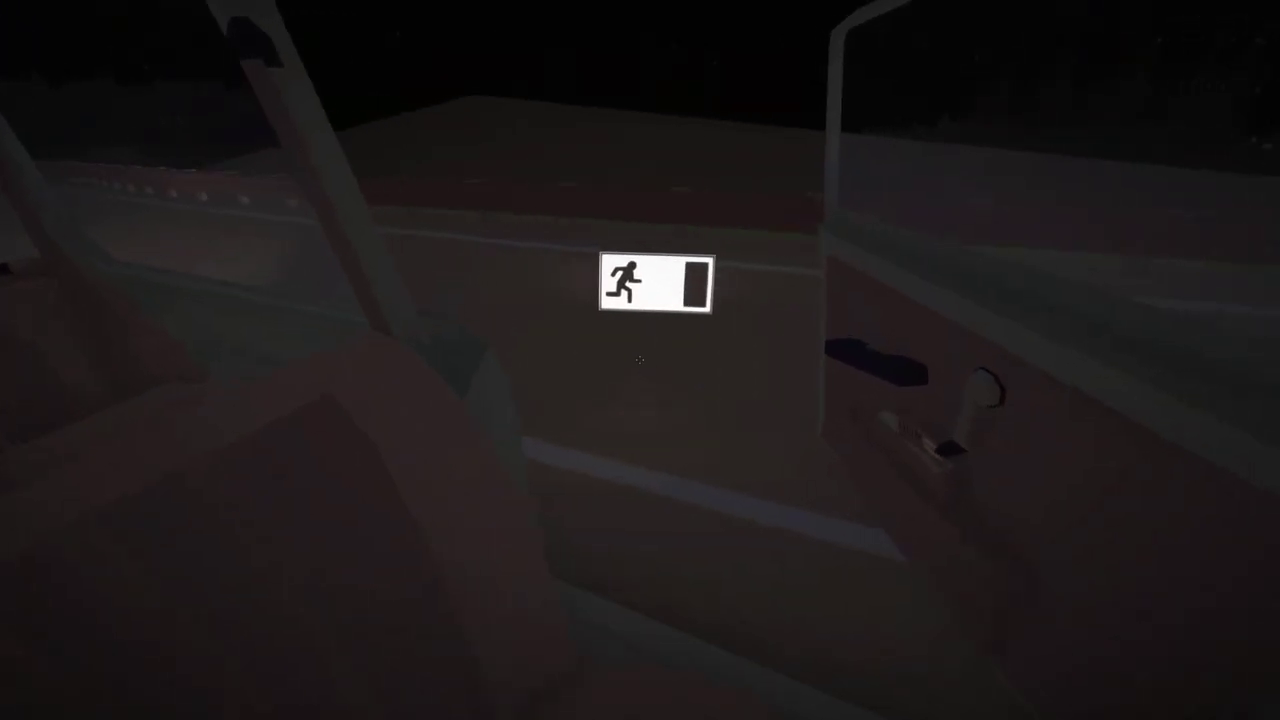
left_click(639, 359)
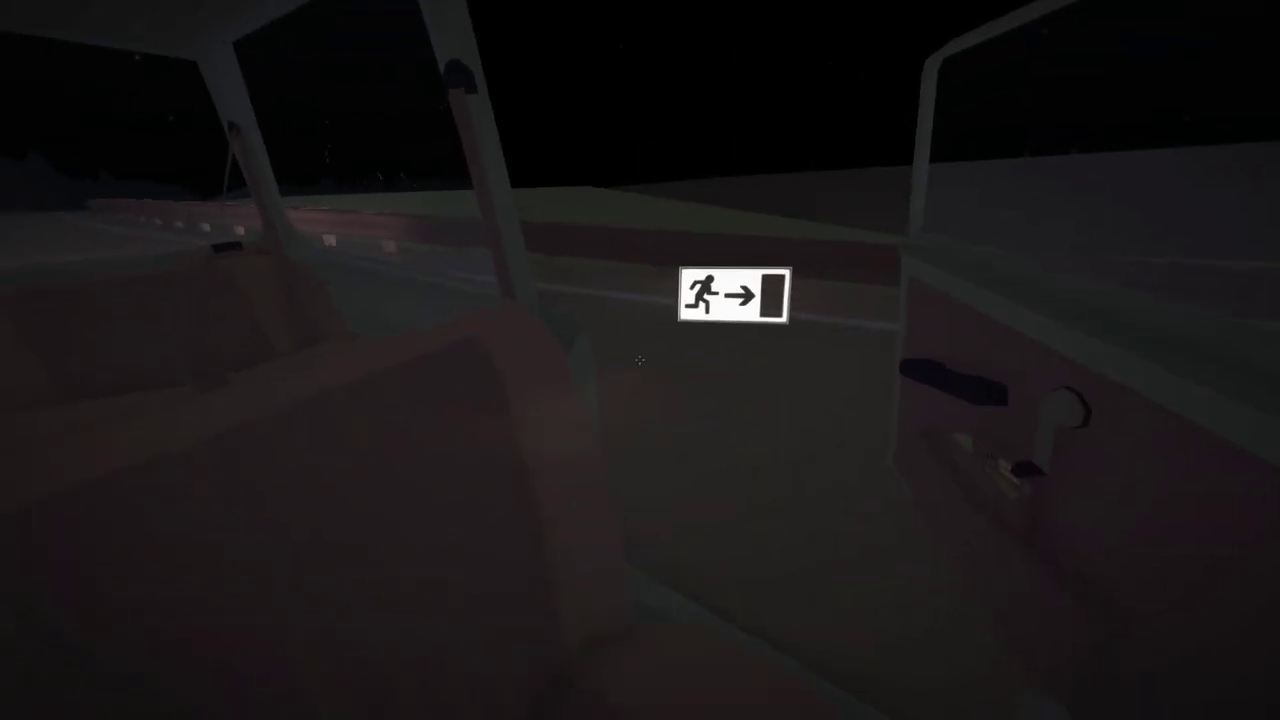
left_click(638, 360)
key("w")
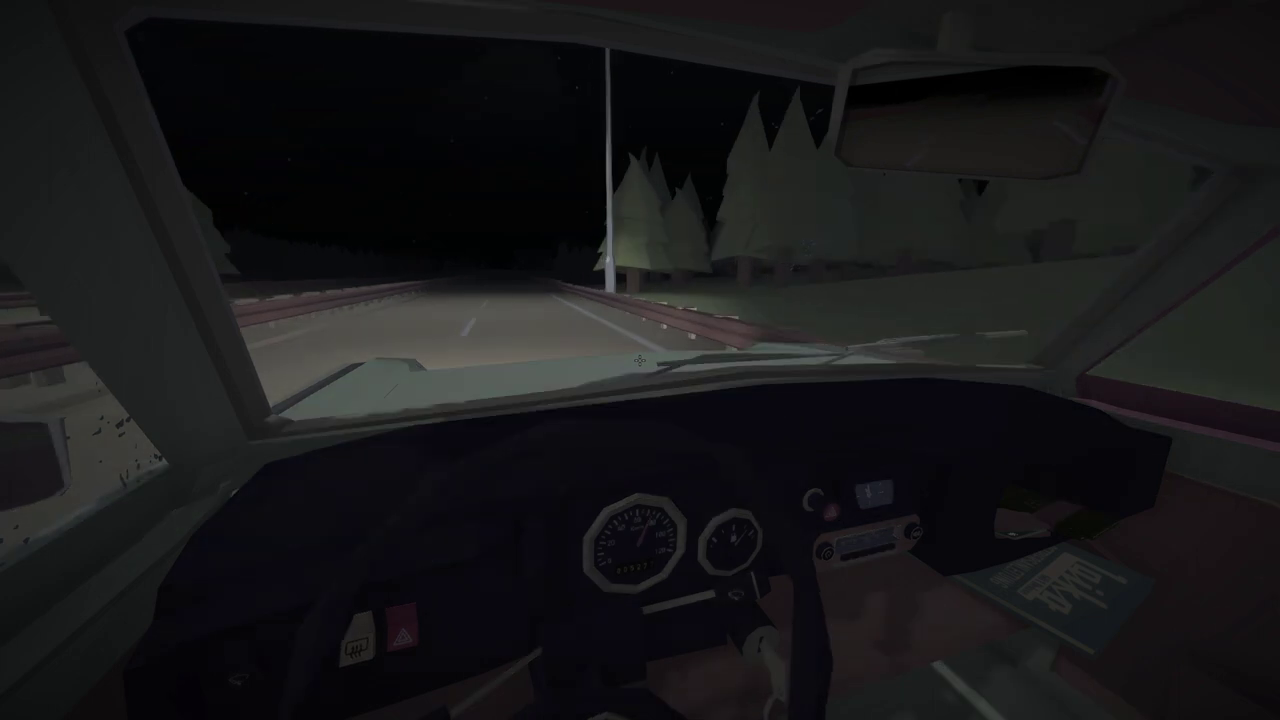
key("w")
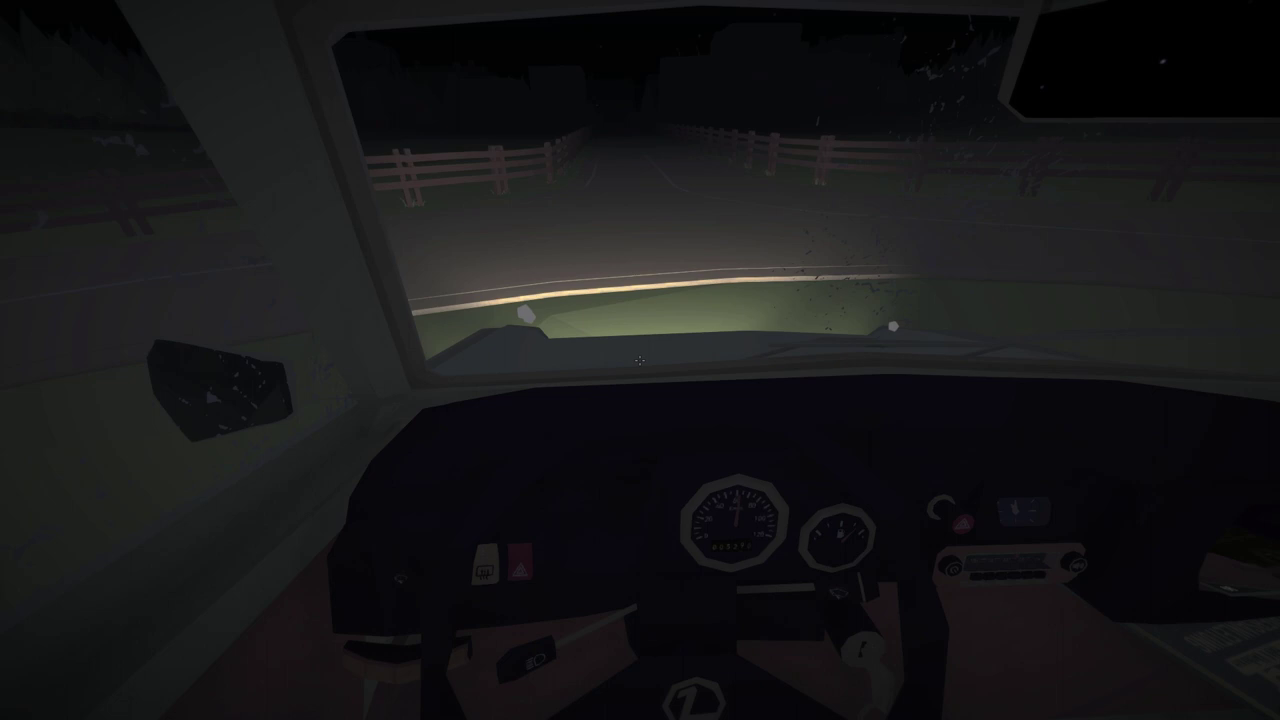
key("a")
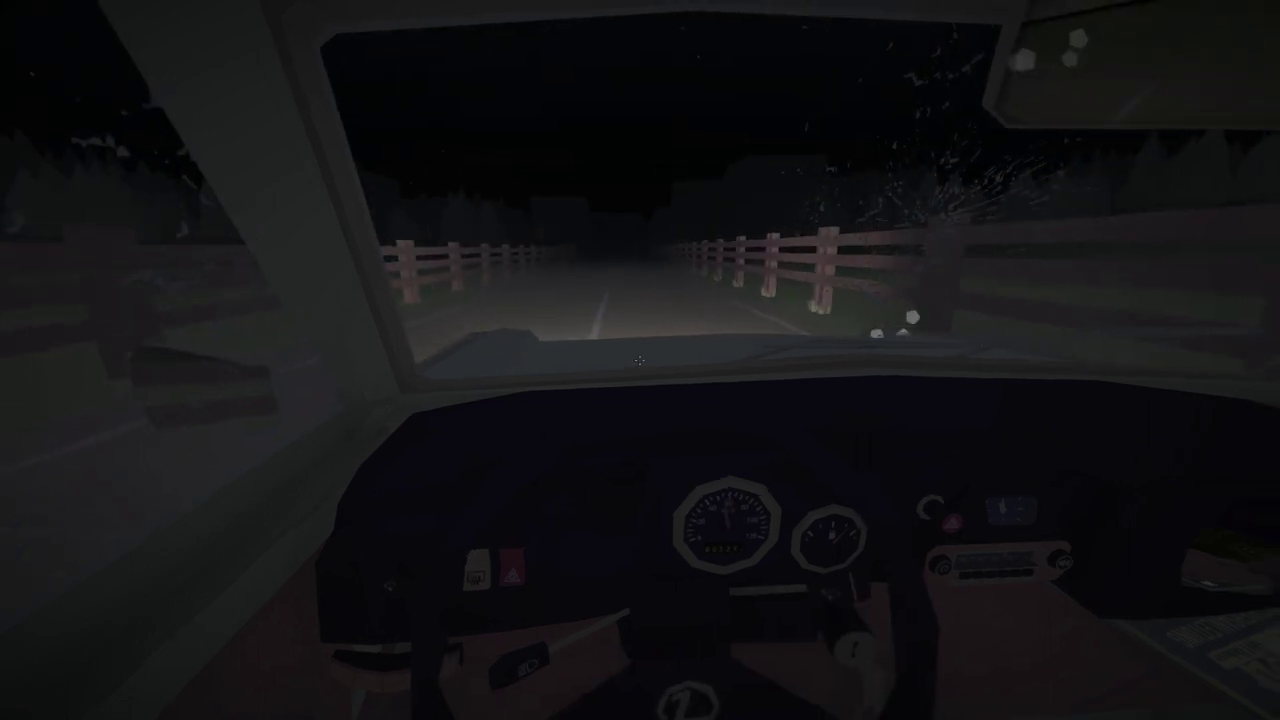
key("c")
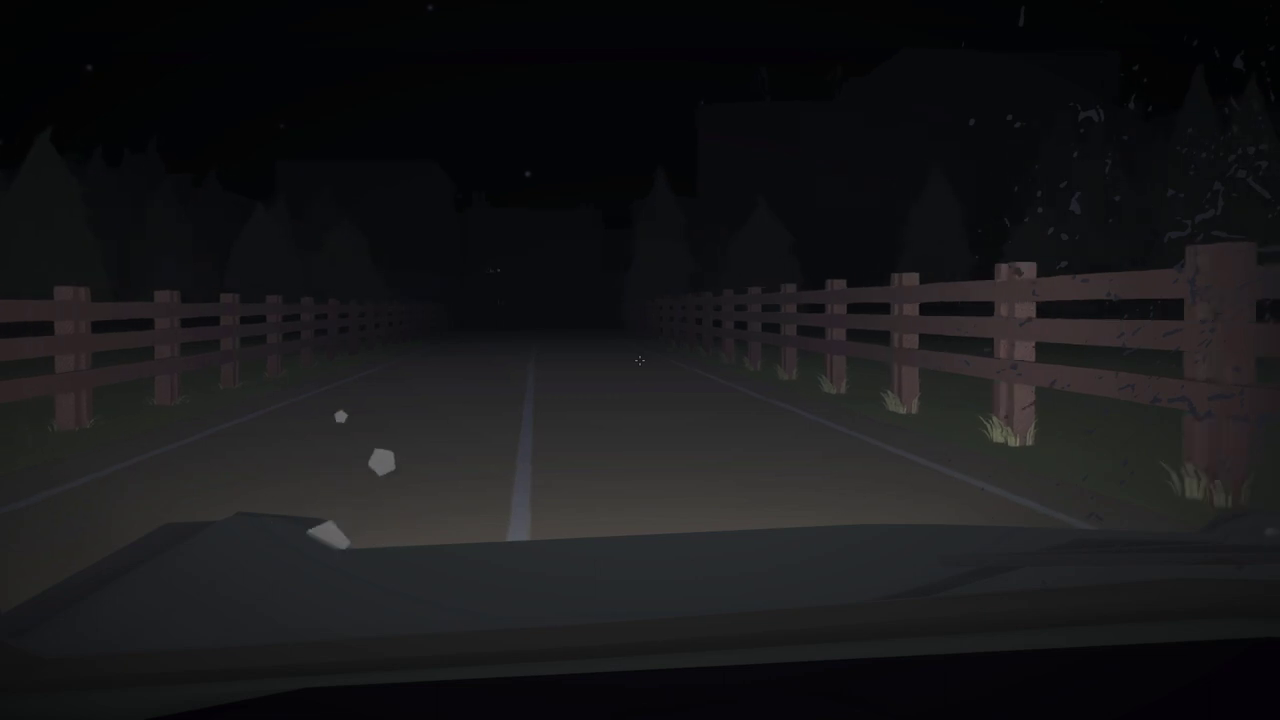
key("c")
key("c")
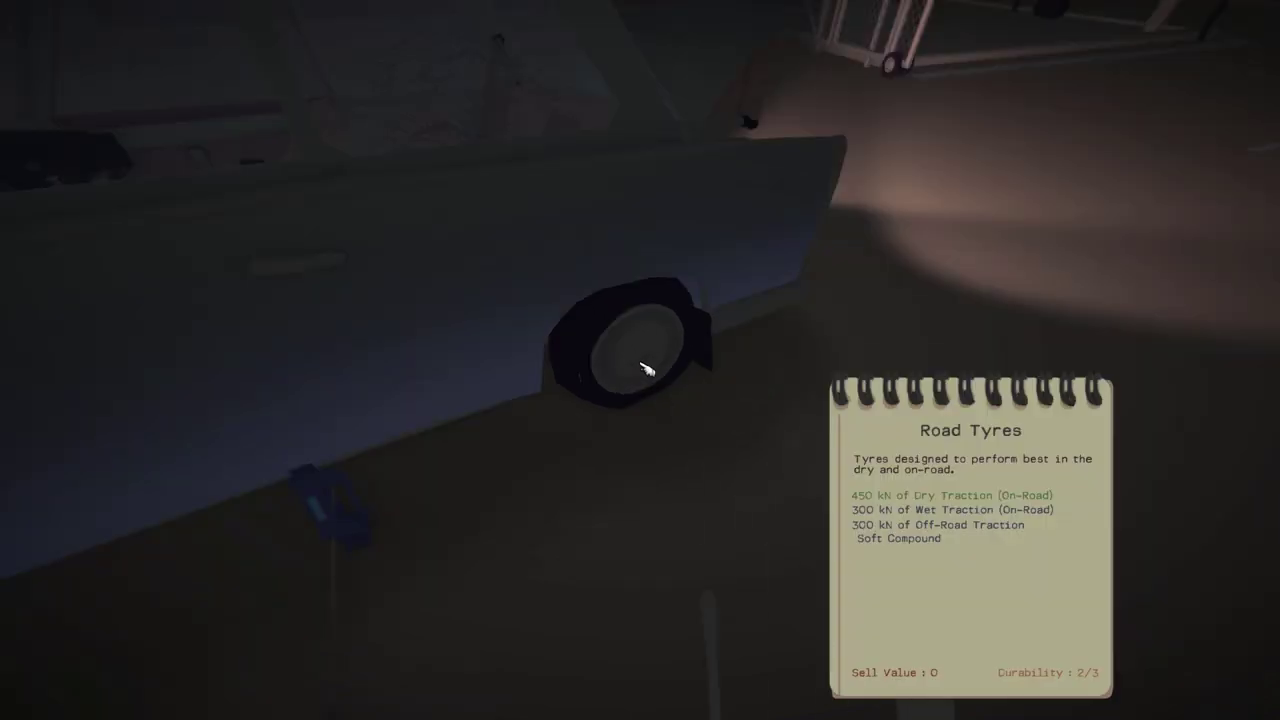
key("a")
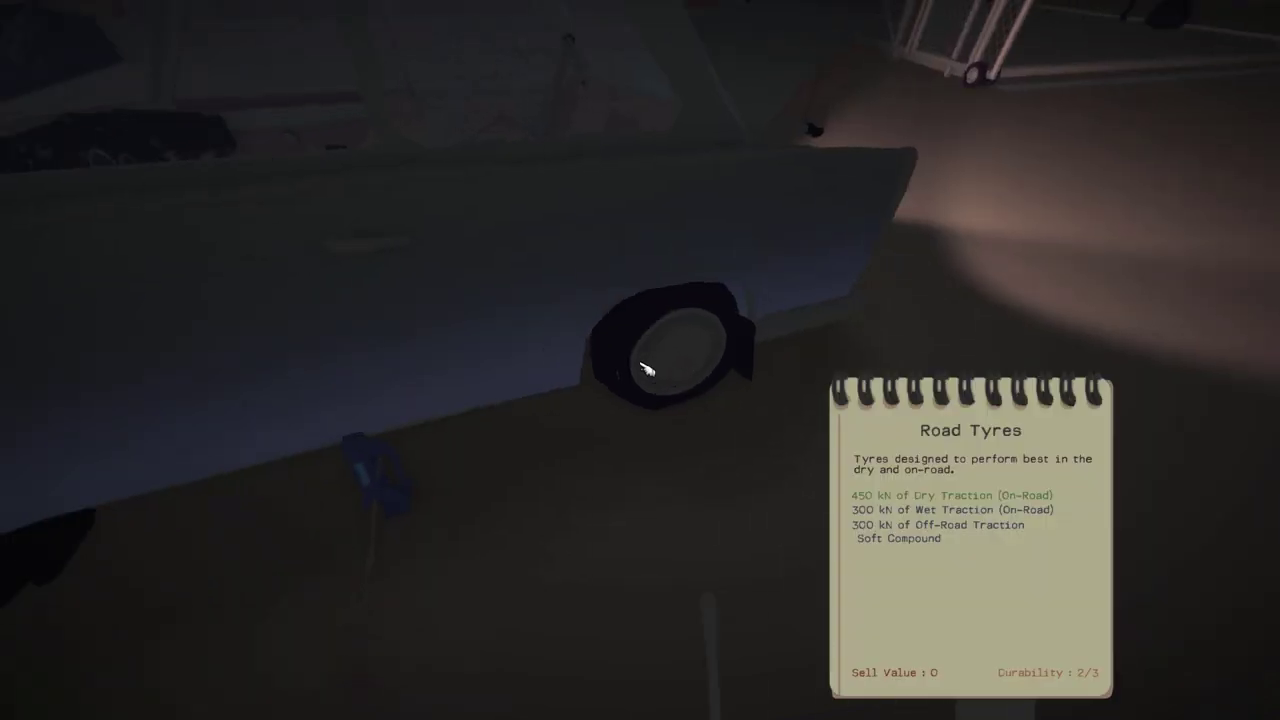
key("s")
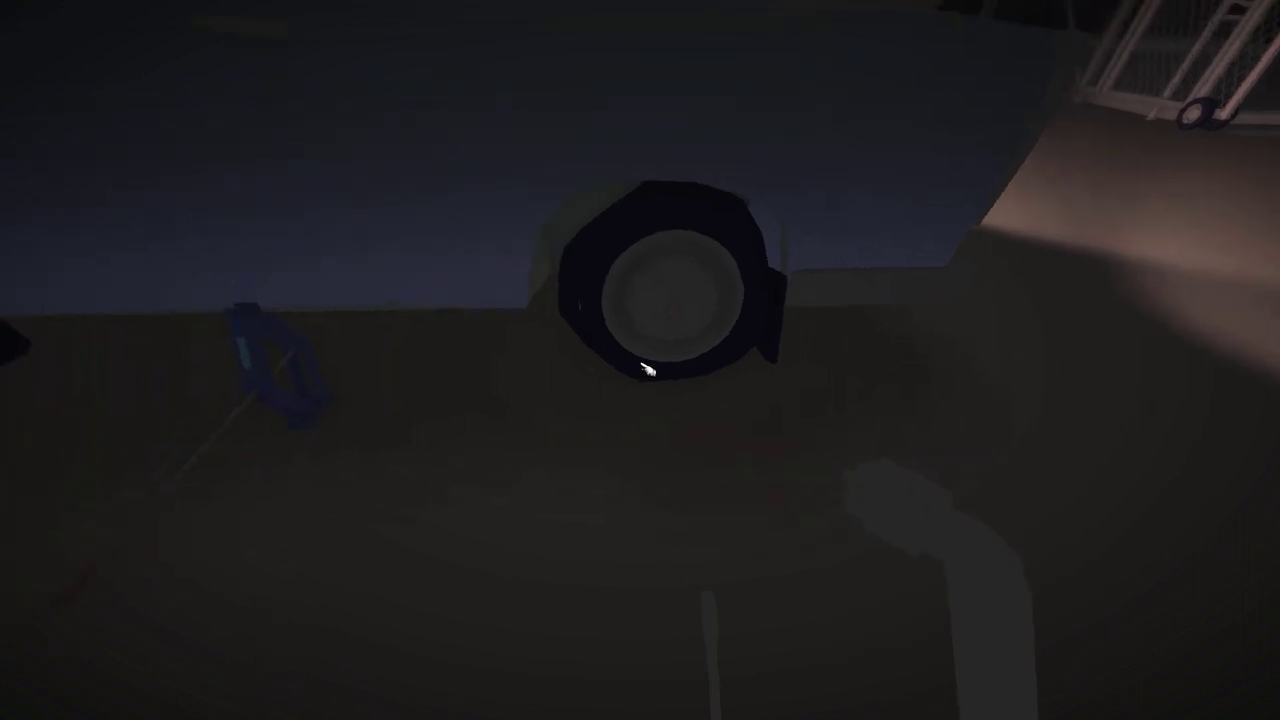
key("w")
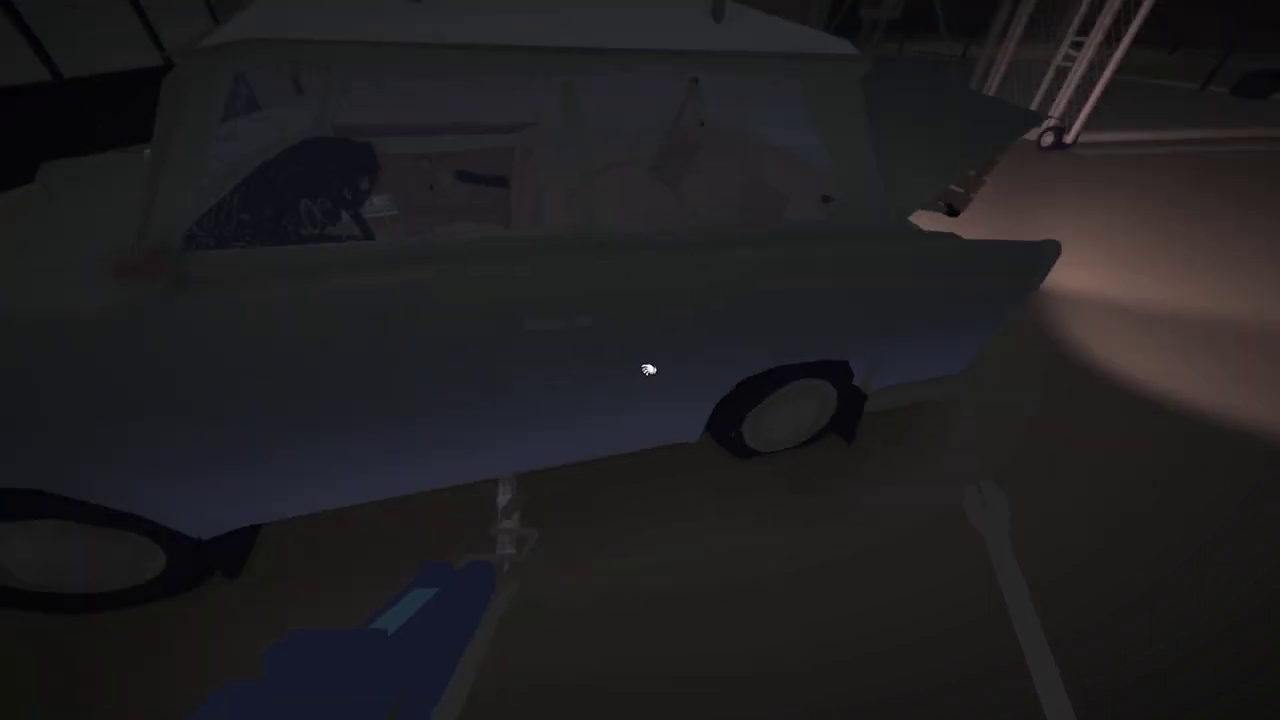
left_click(648, 370)
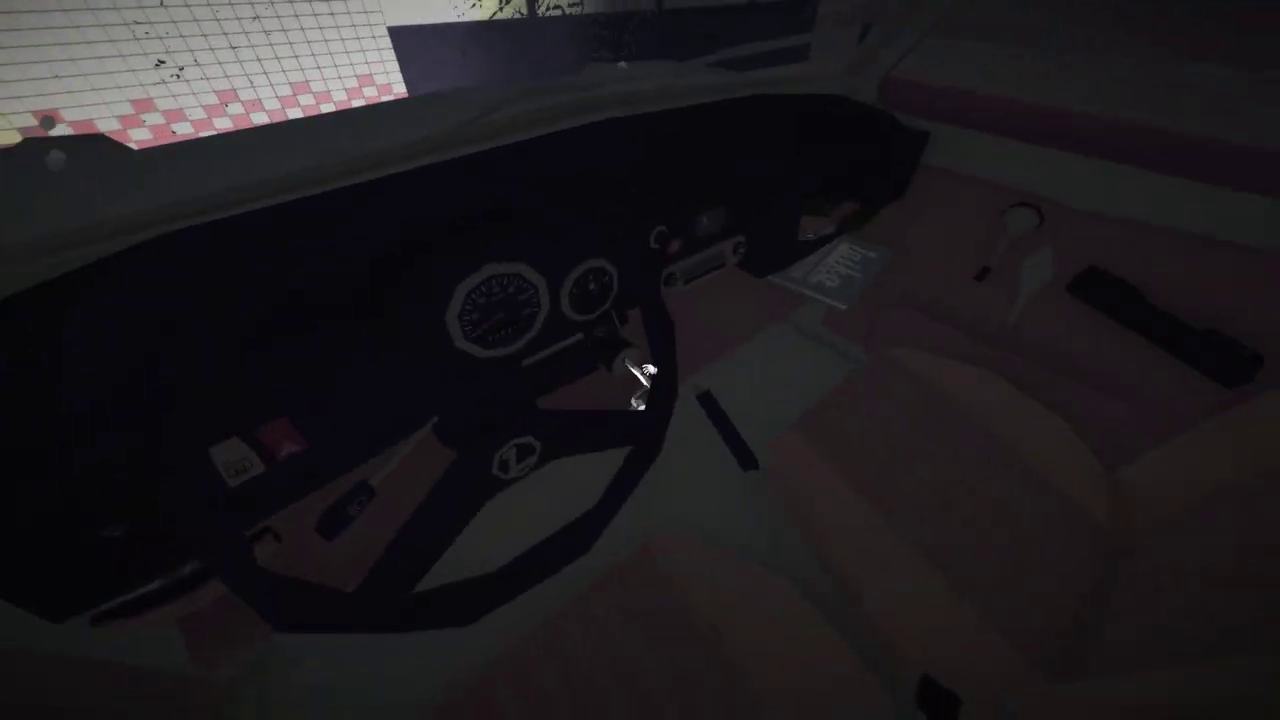
left_click(640, 365)
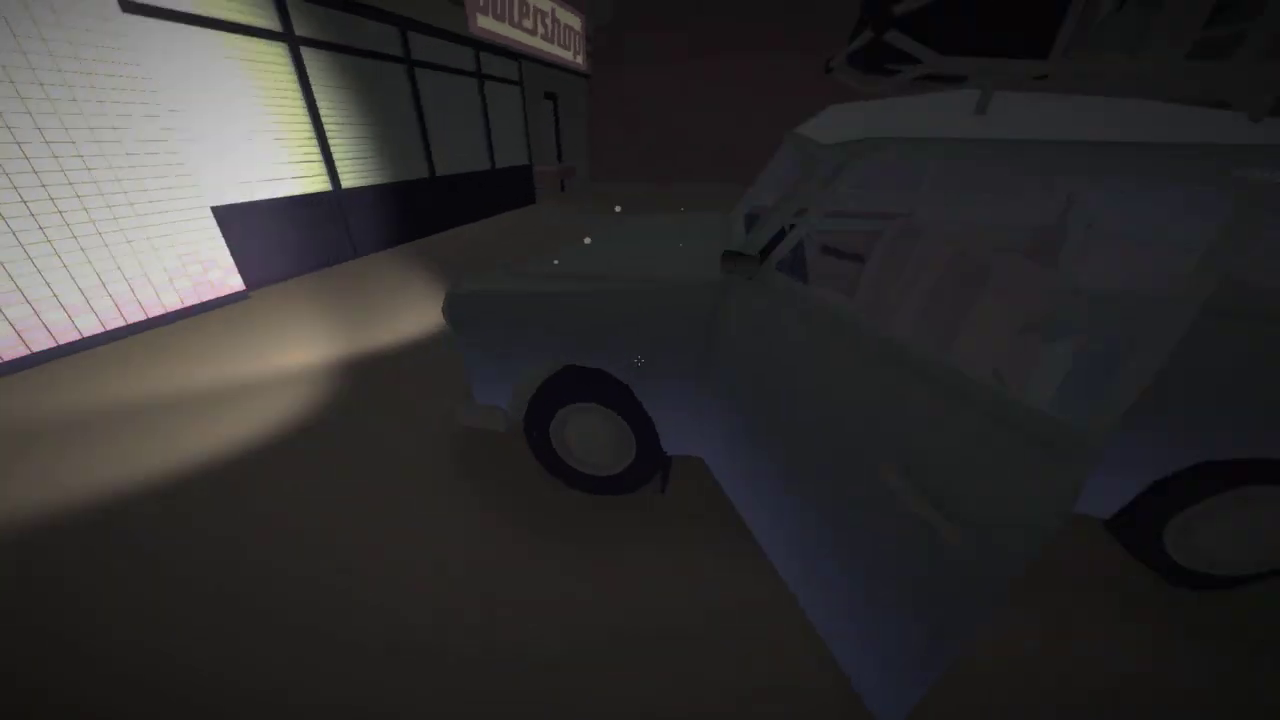
left_click(640, 360)
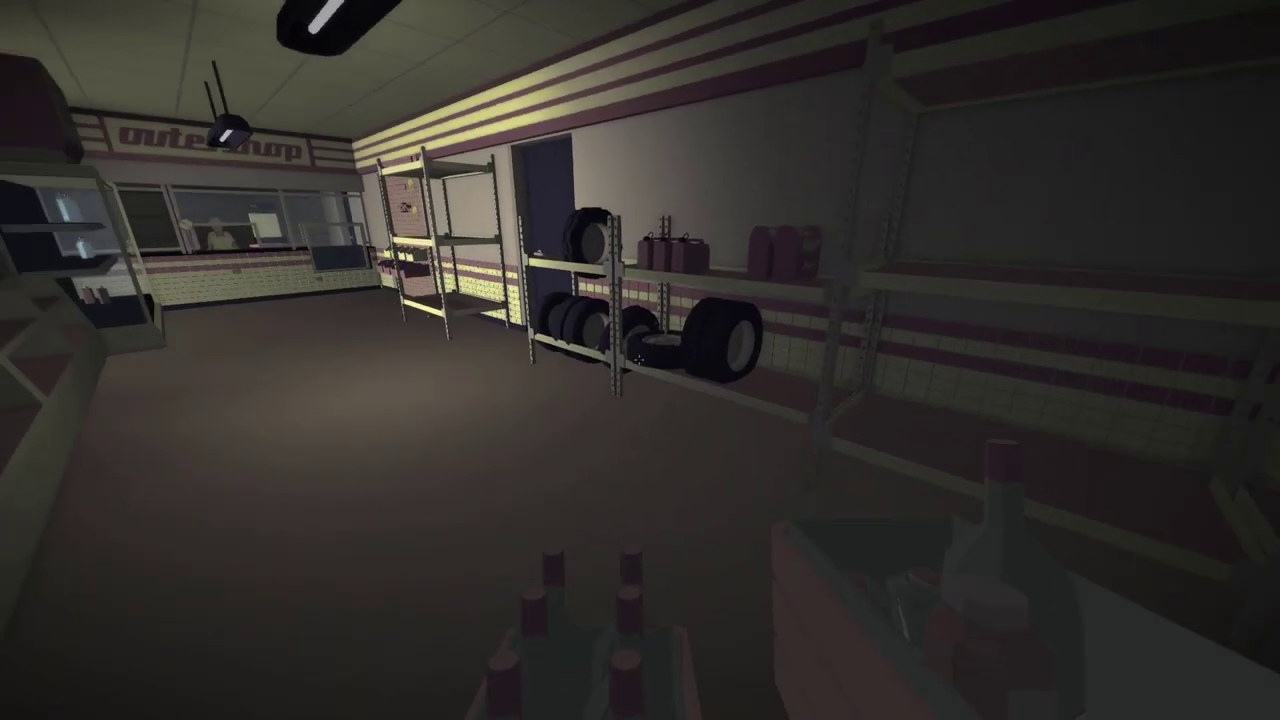
key("w")
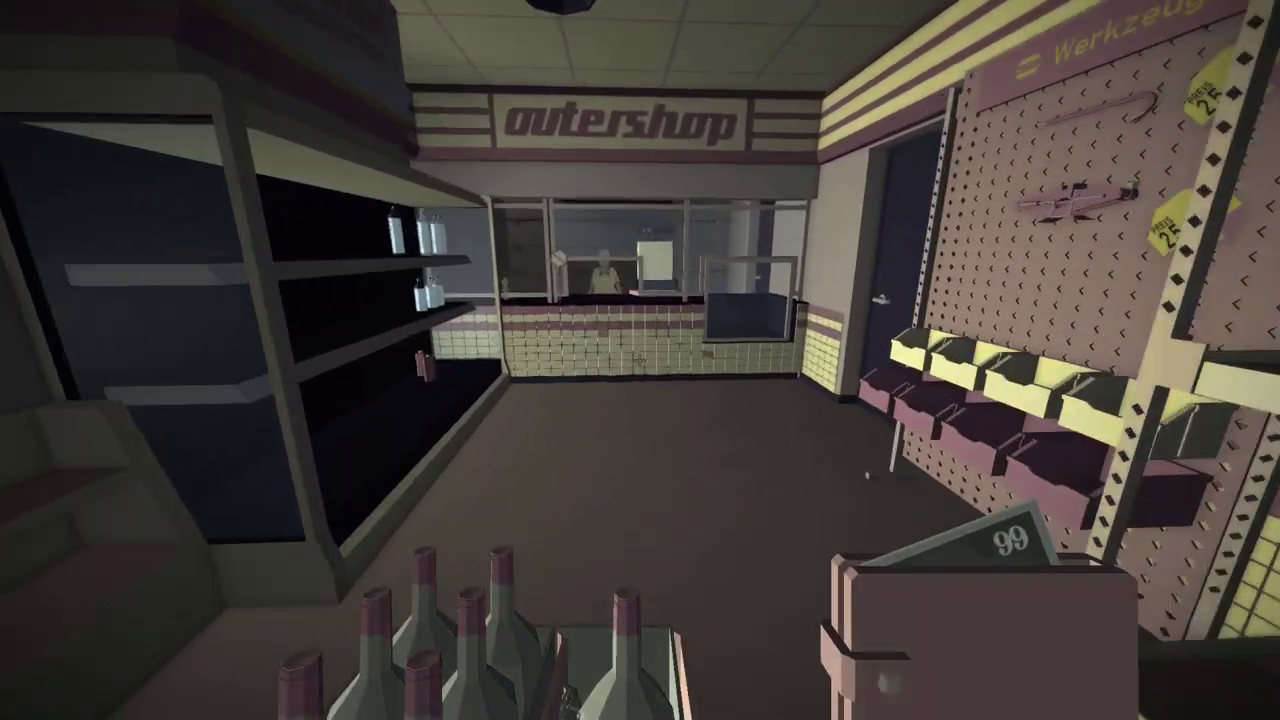
key("w")
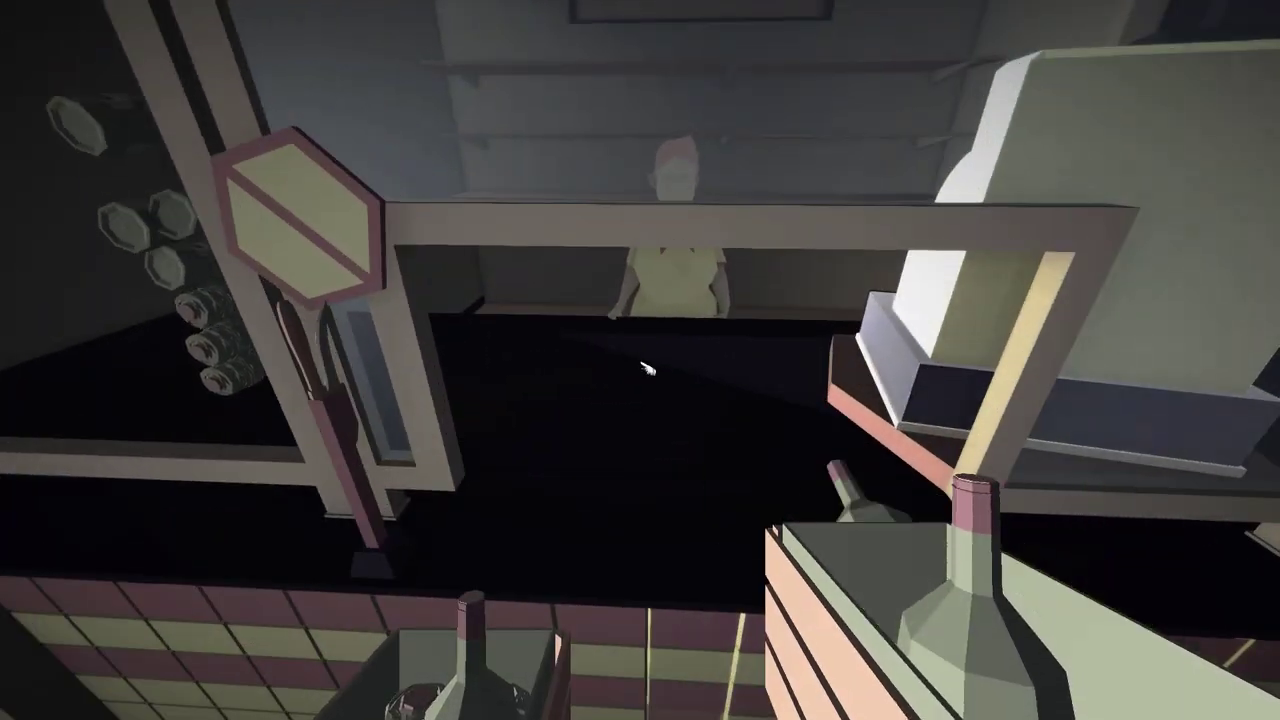
key("s")
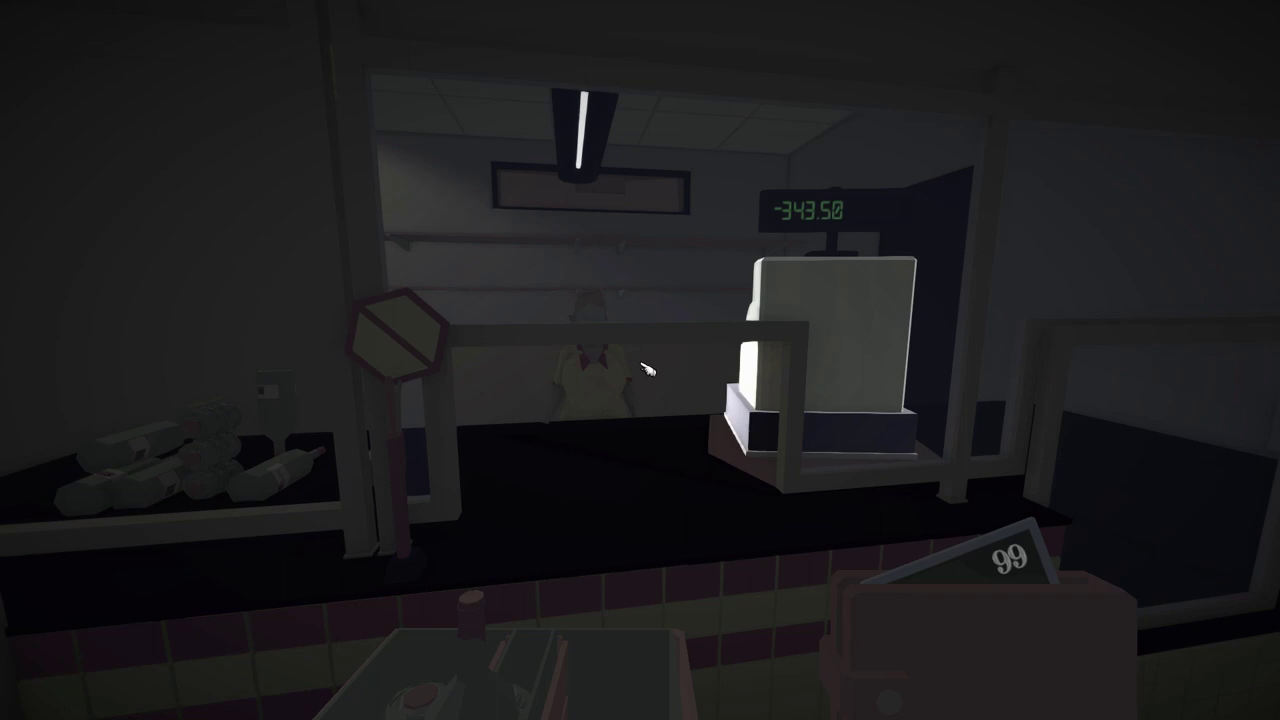
left_click(645, 370)
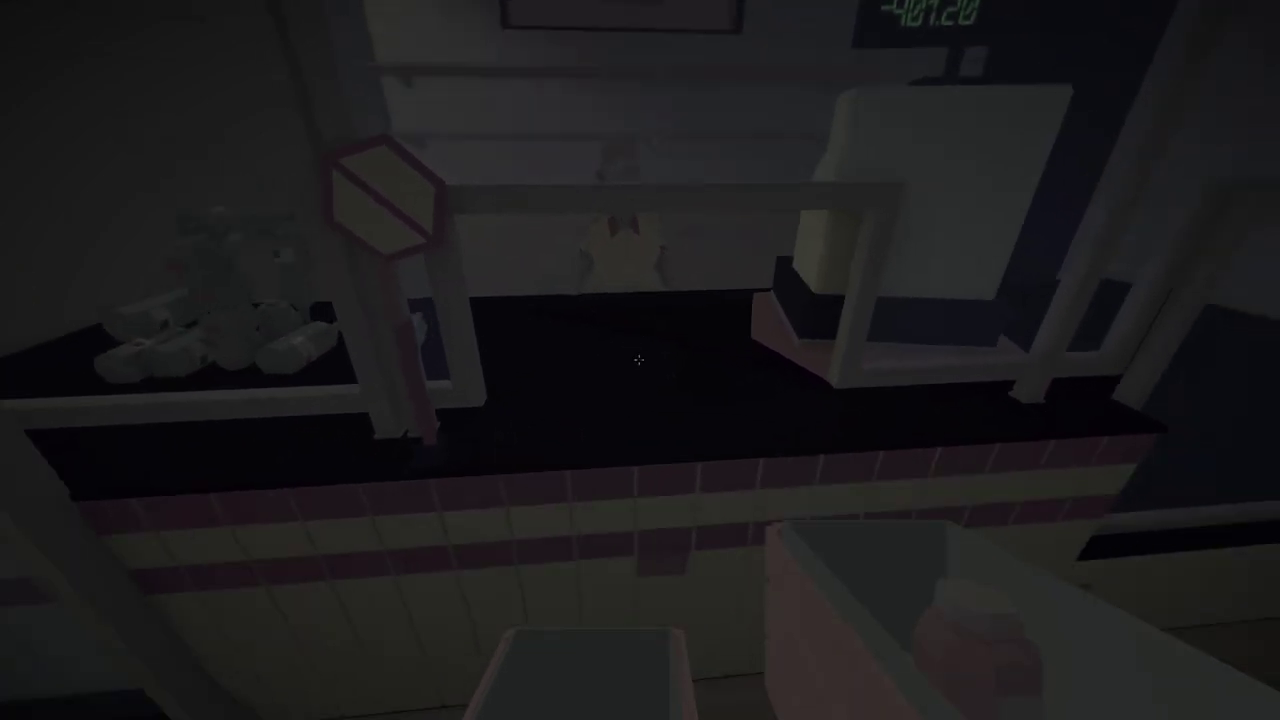
left_click(645, 365)
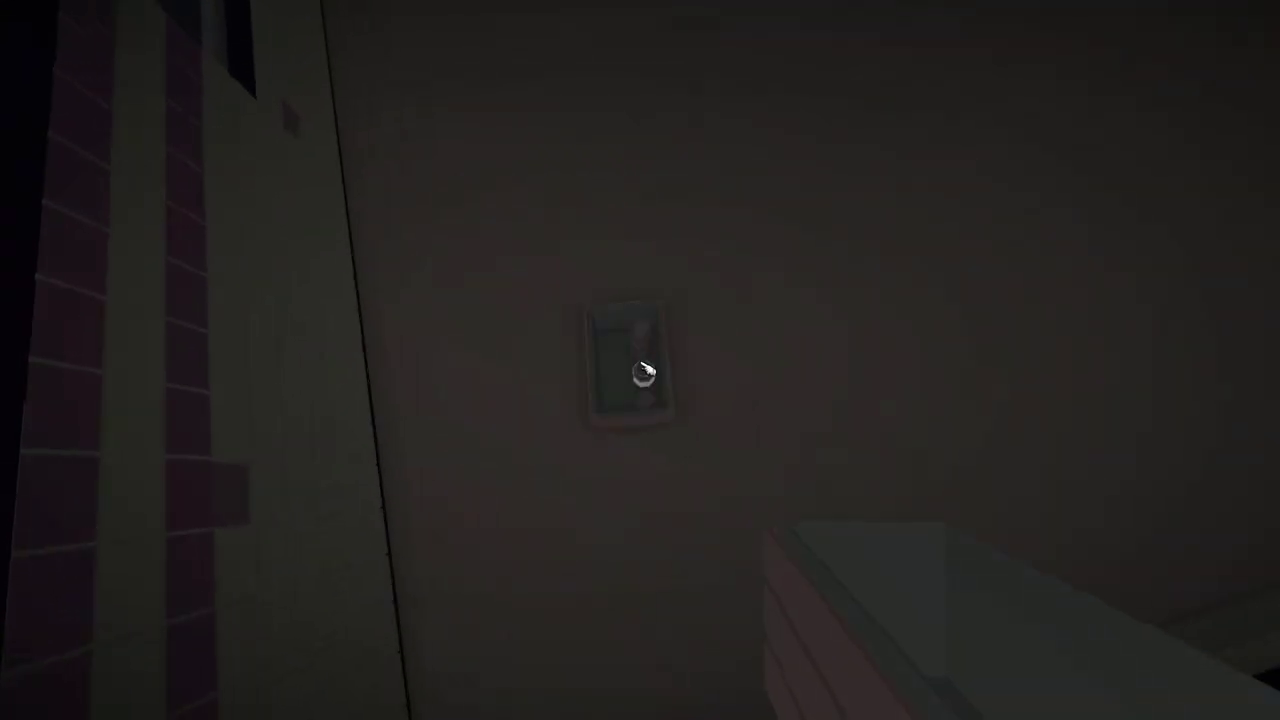
left_click(645, 368)
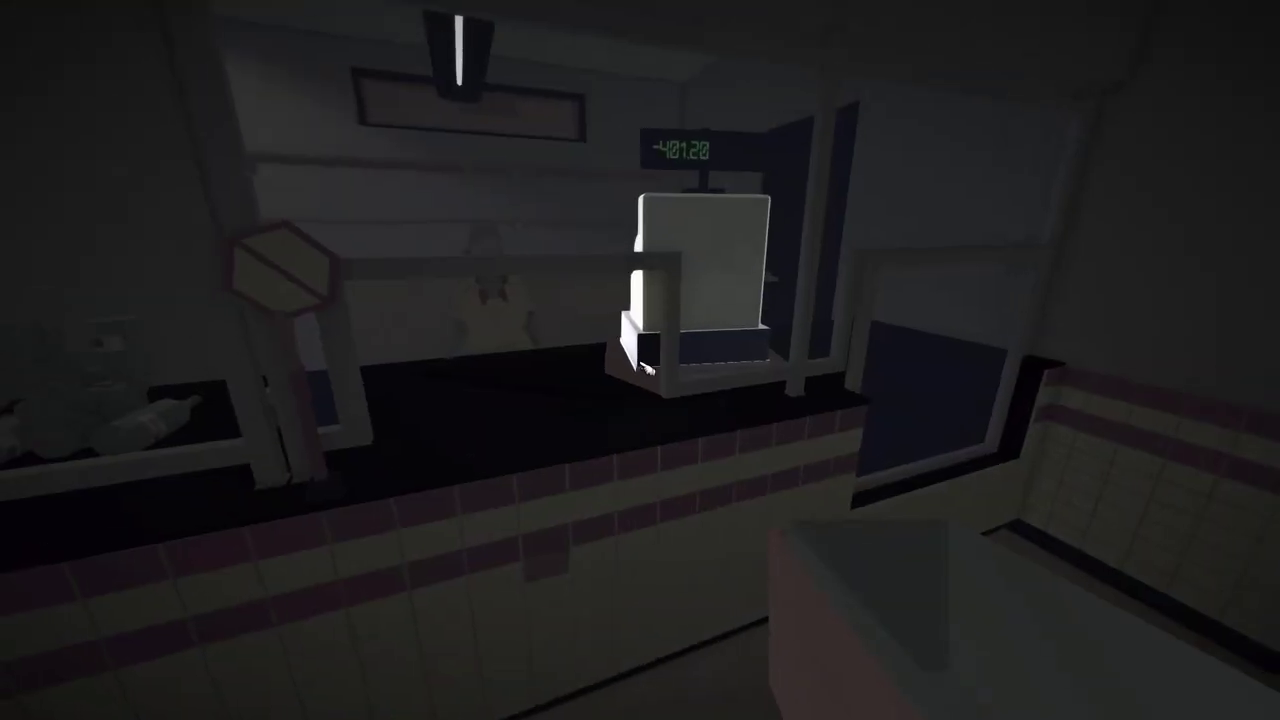
left_click(645, 368)
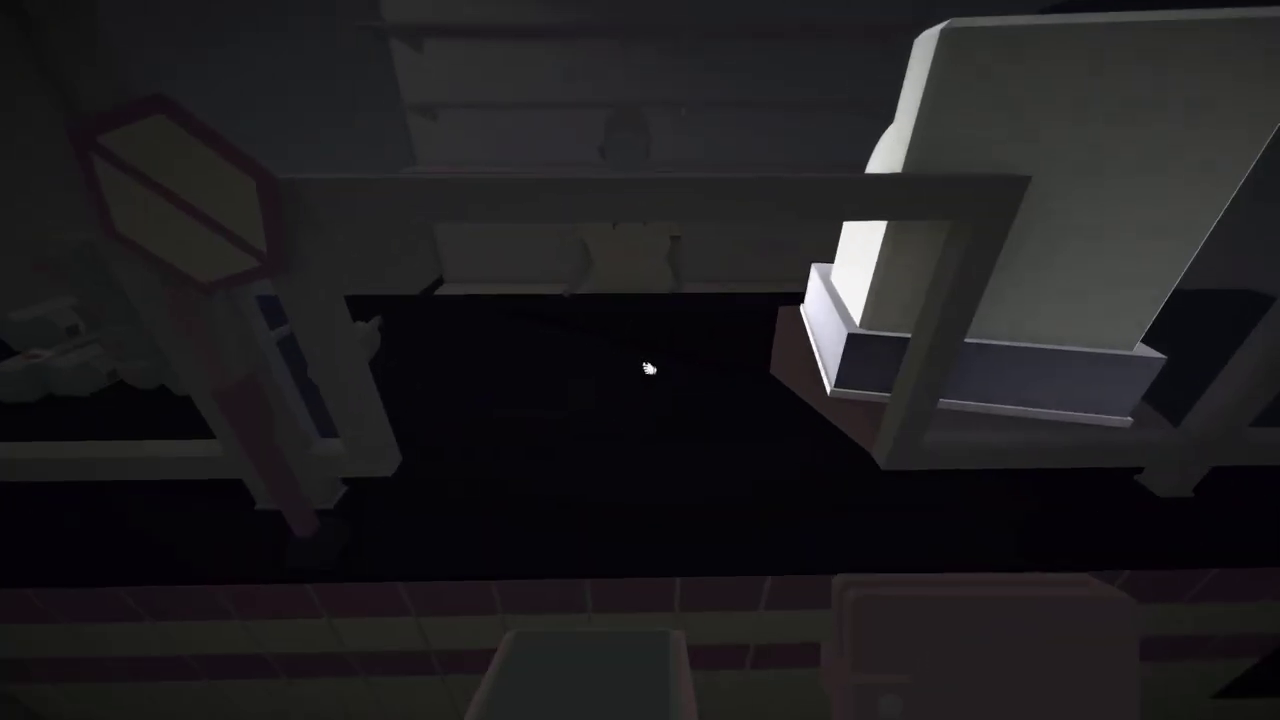
key("w")
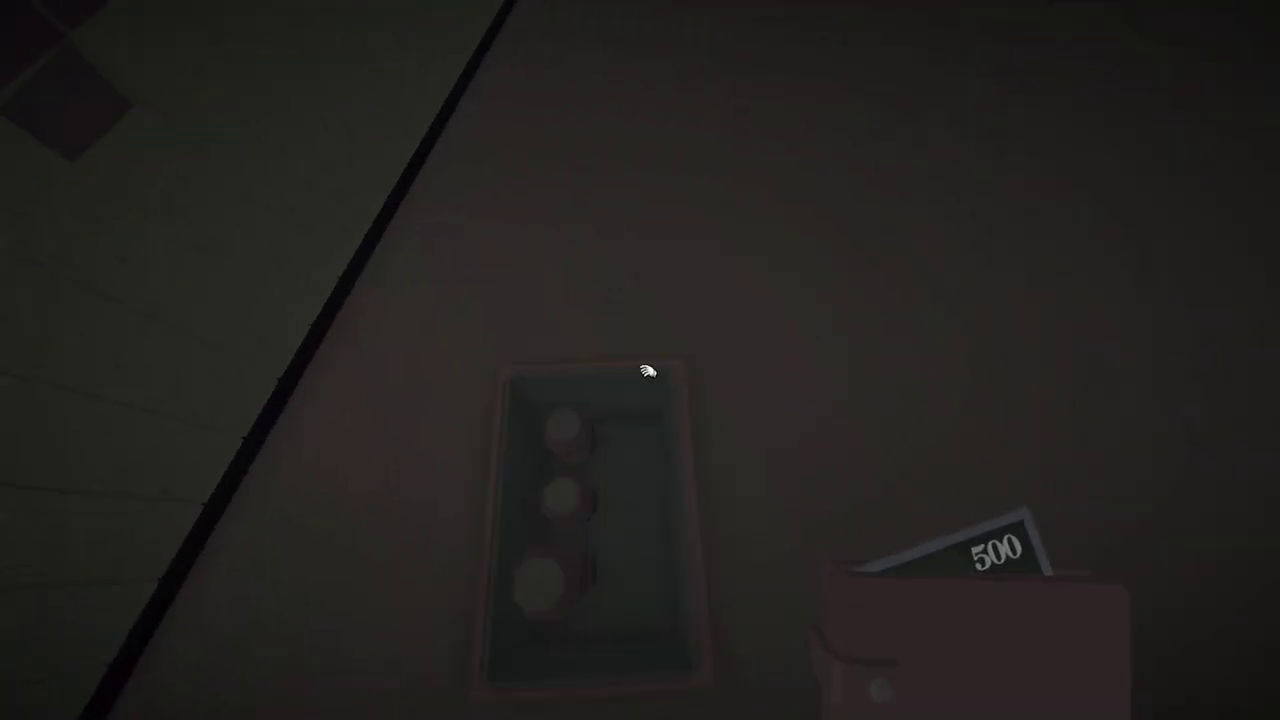
left_click(640, 362)
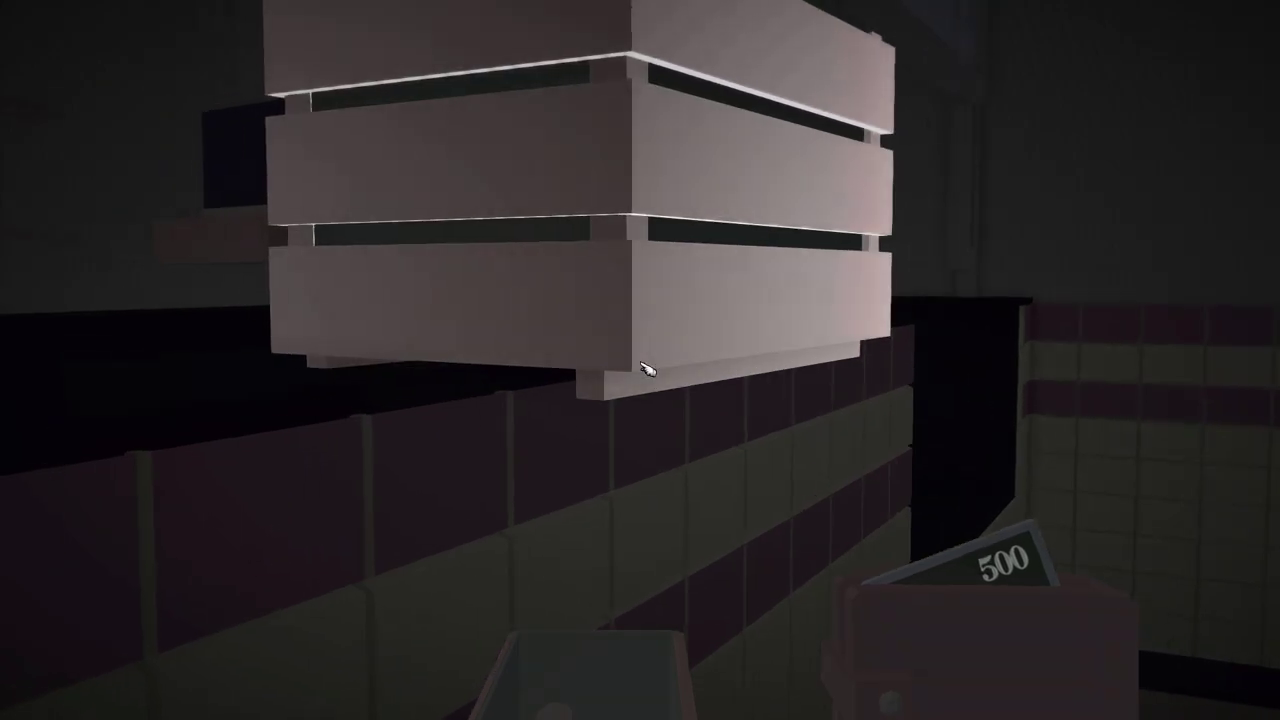
key("w")
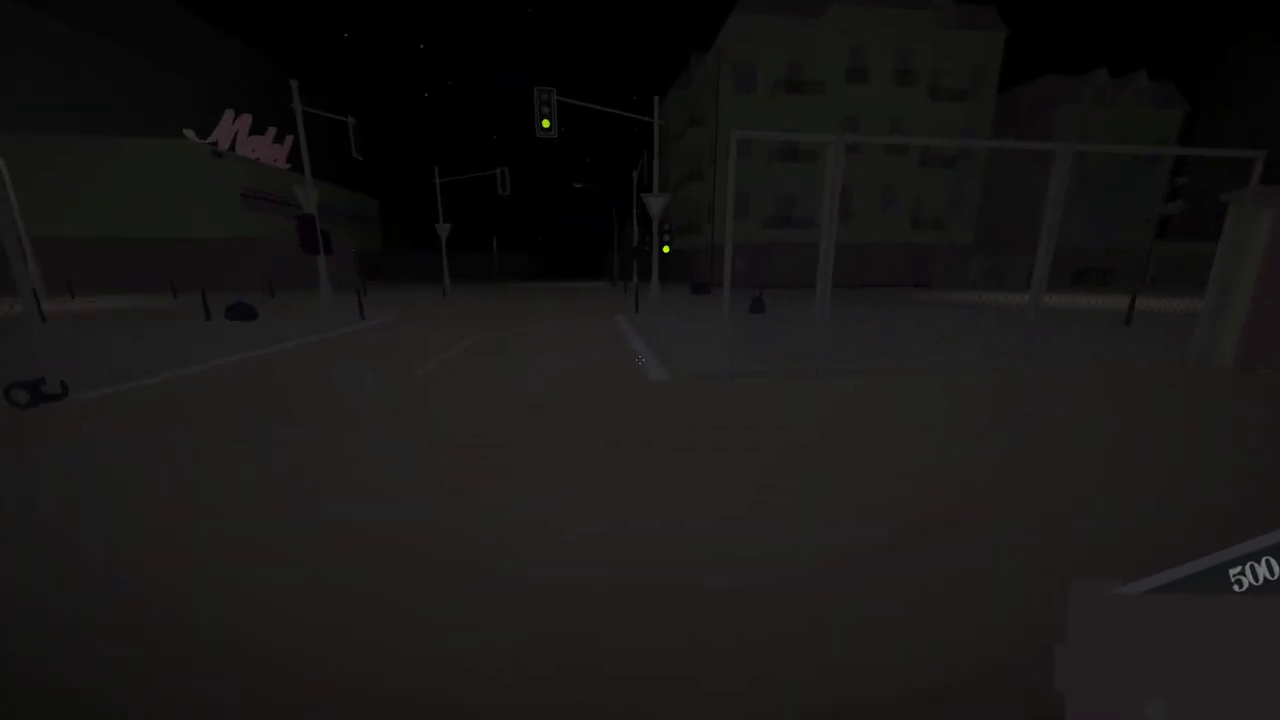
key("w")
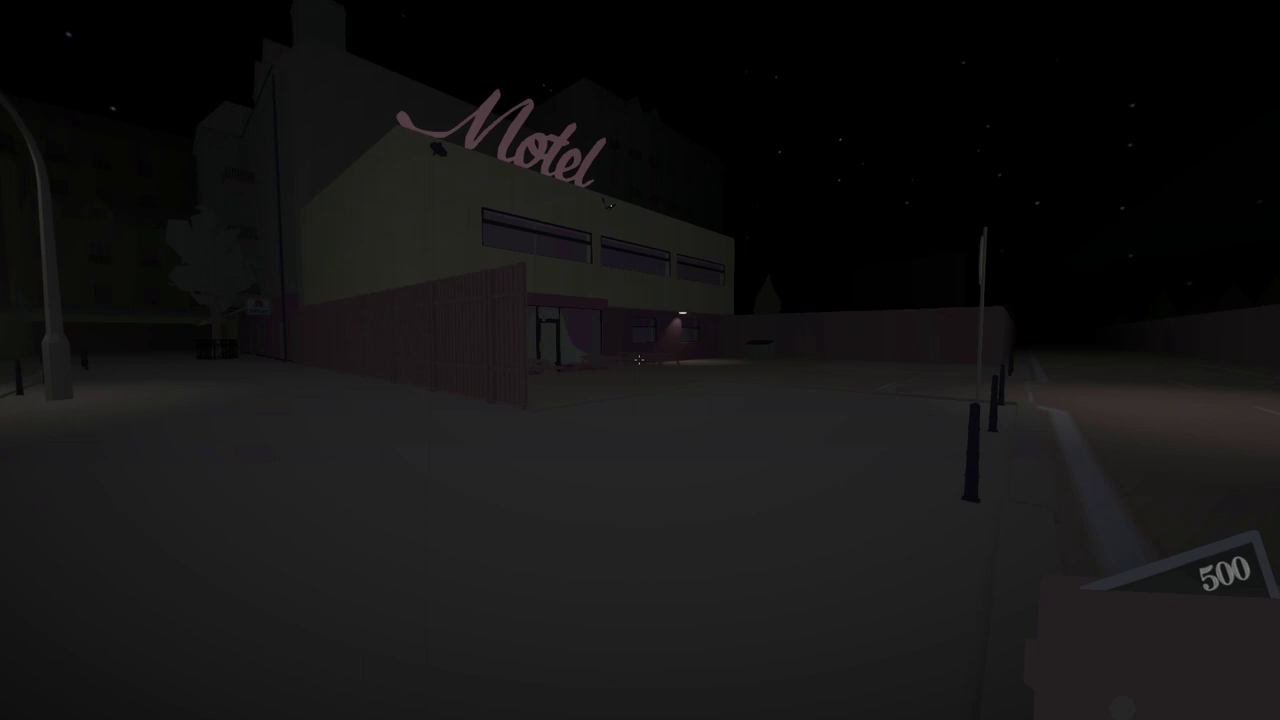
key("w")
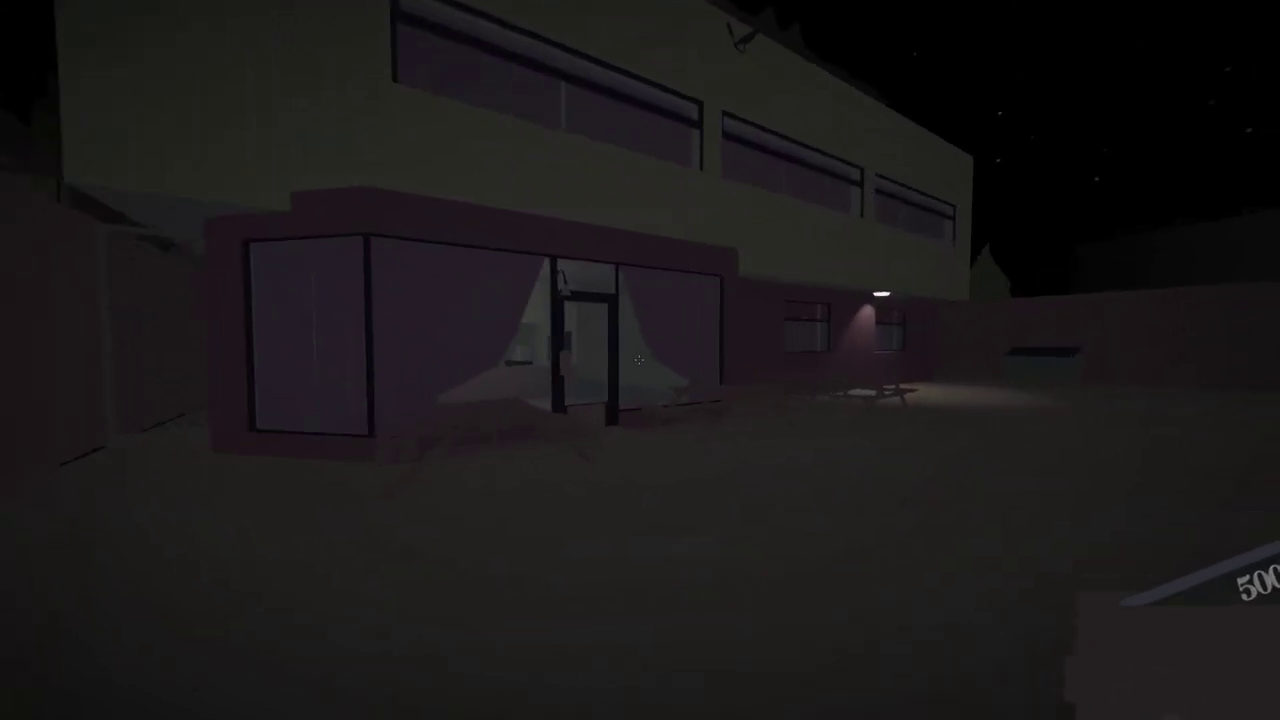
key("w")
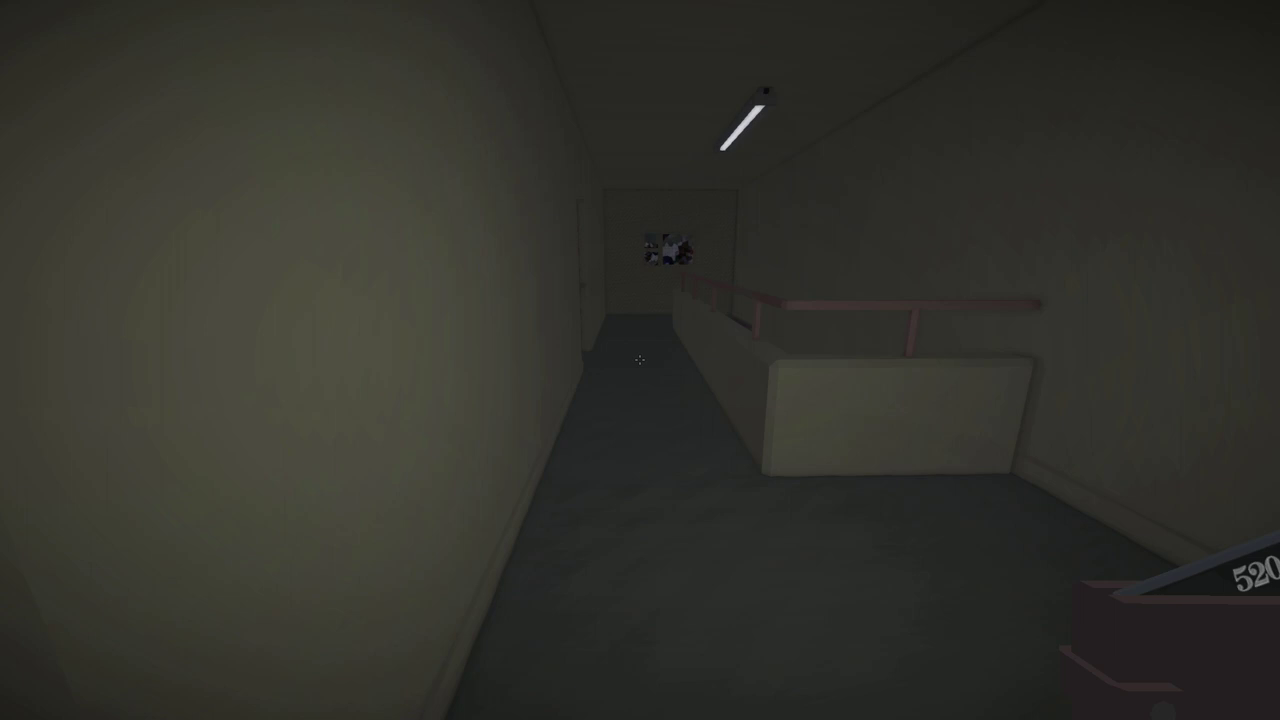
key("w")
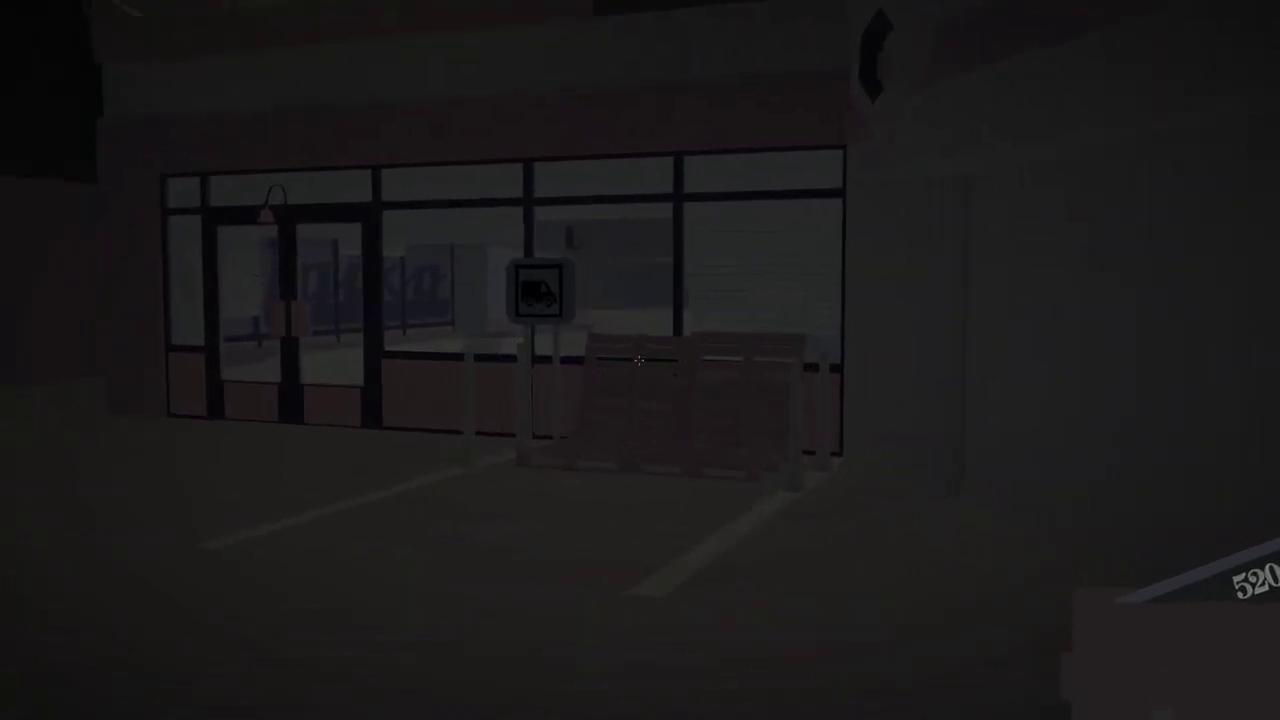
key("w")
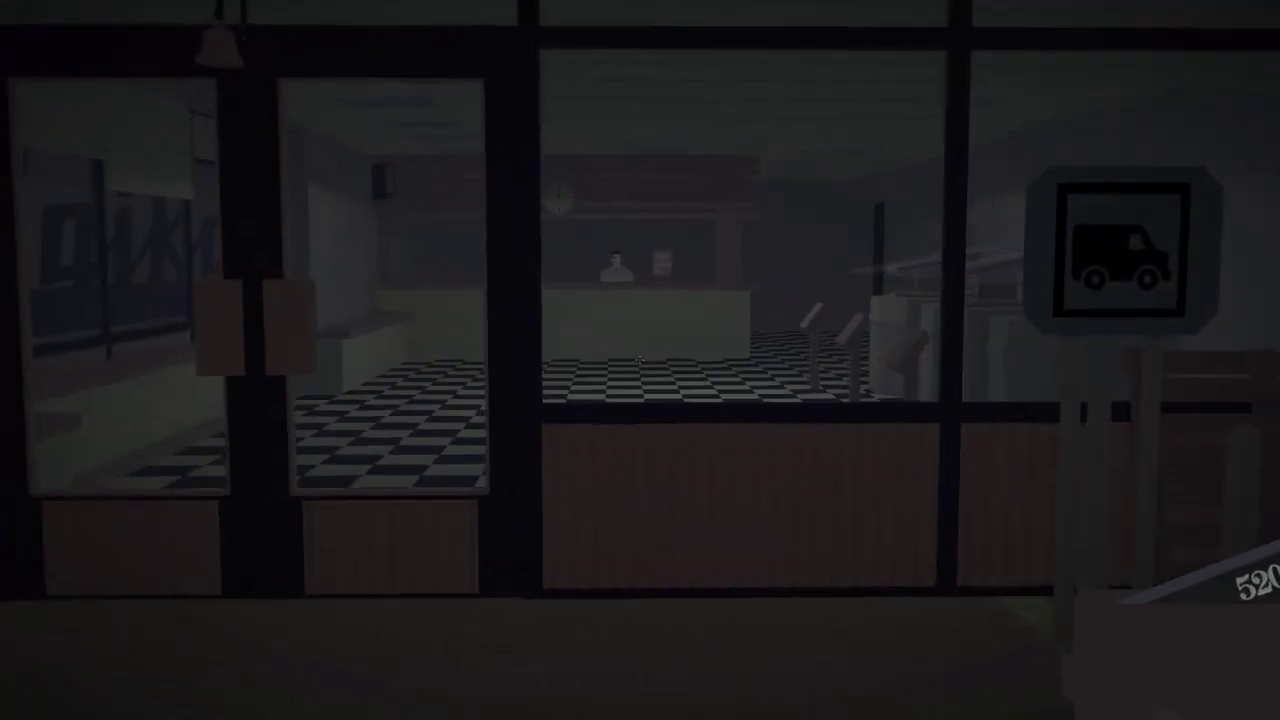
key("w")
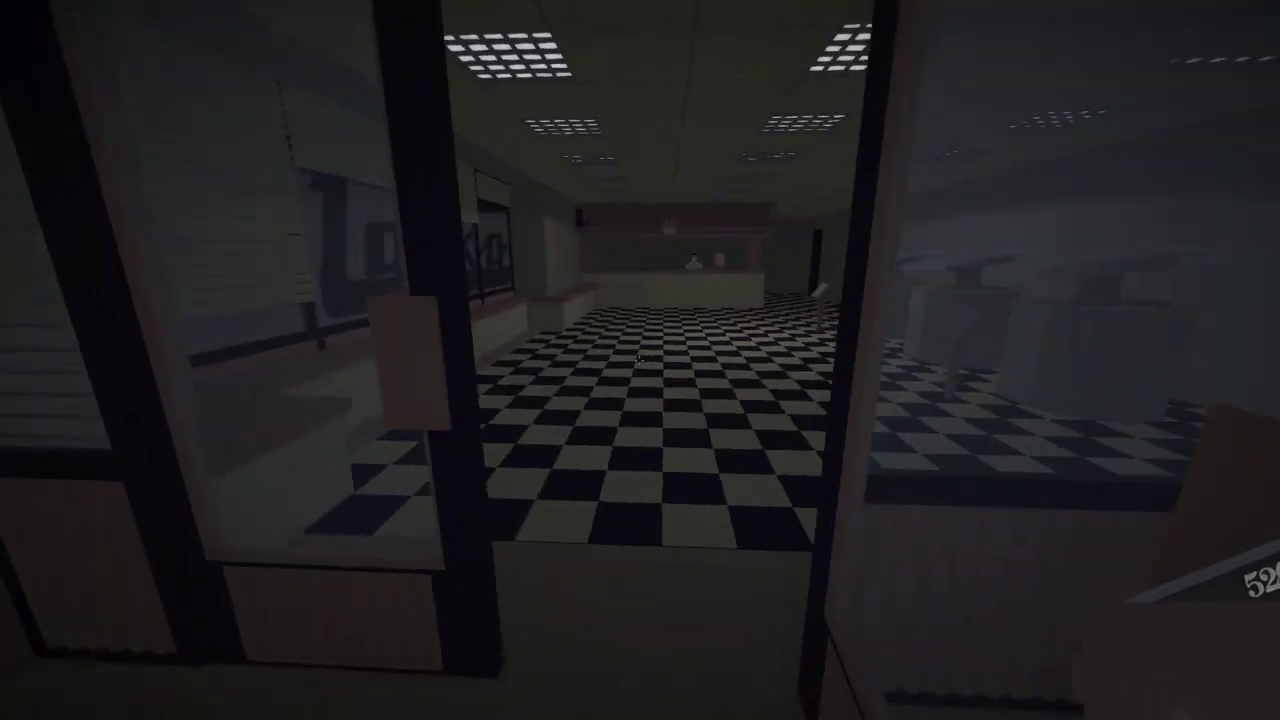
key("w")
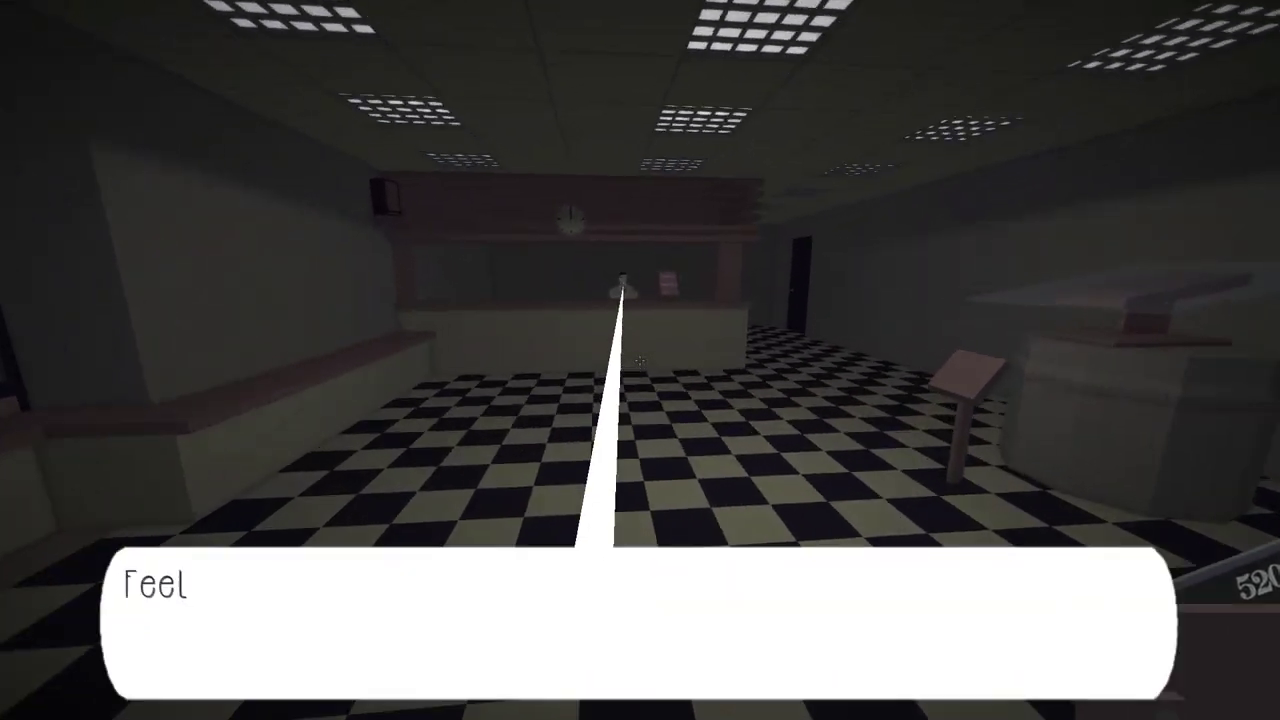
key("w")
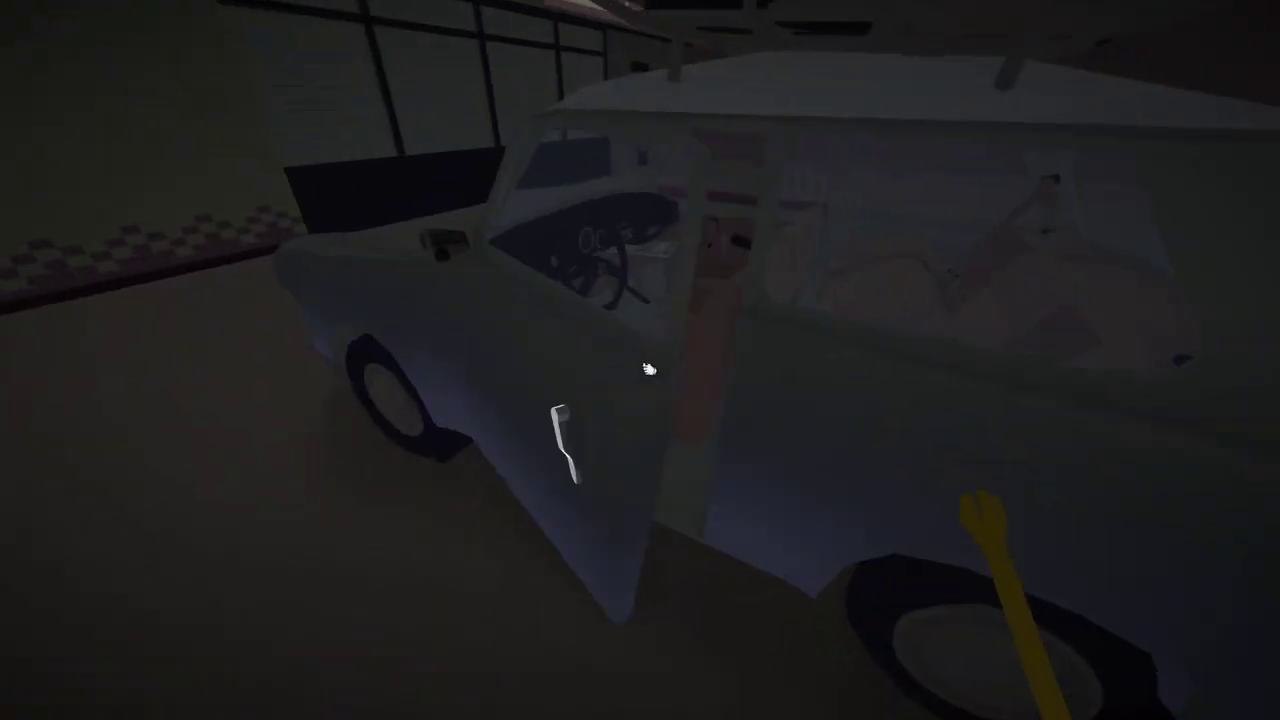
key("a")
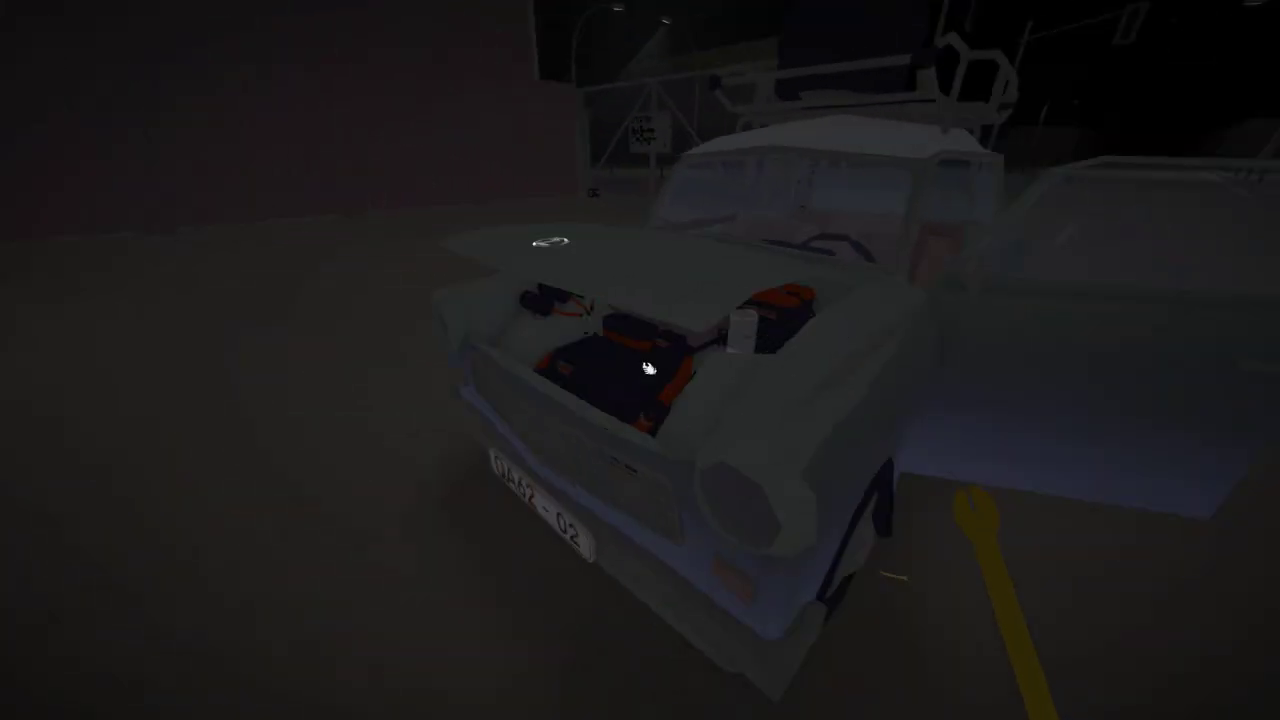
left_click(648, 369)
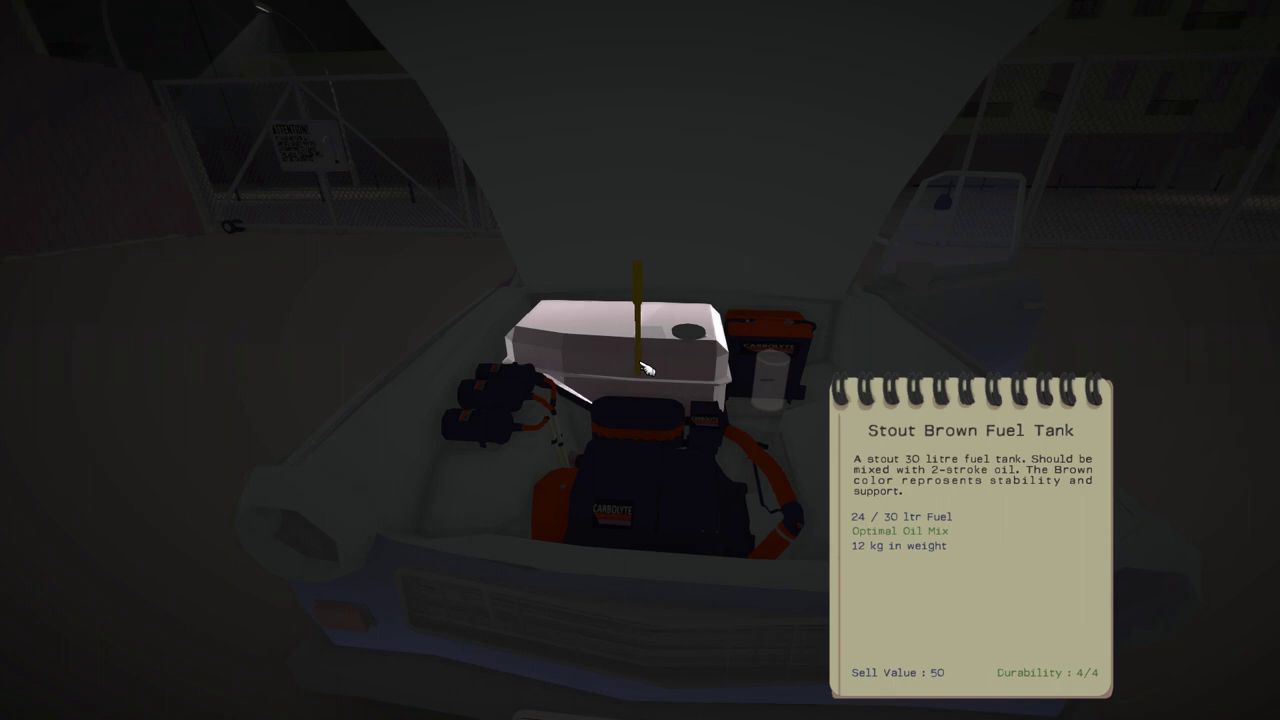
left_click(646, 368)
left_click(646, 368)
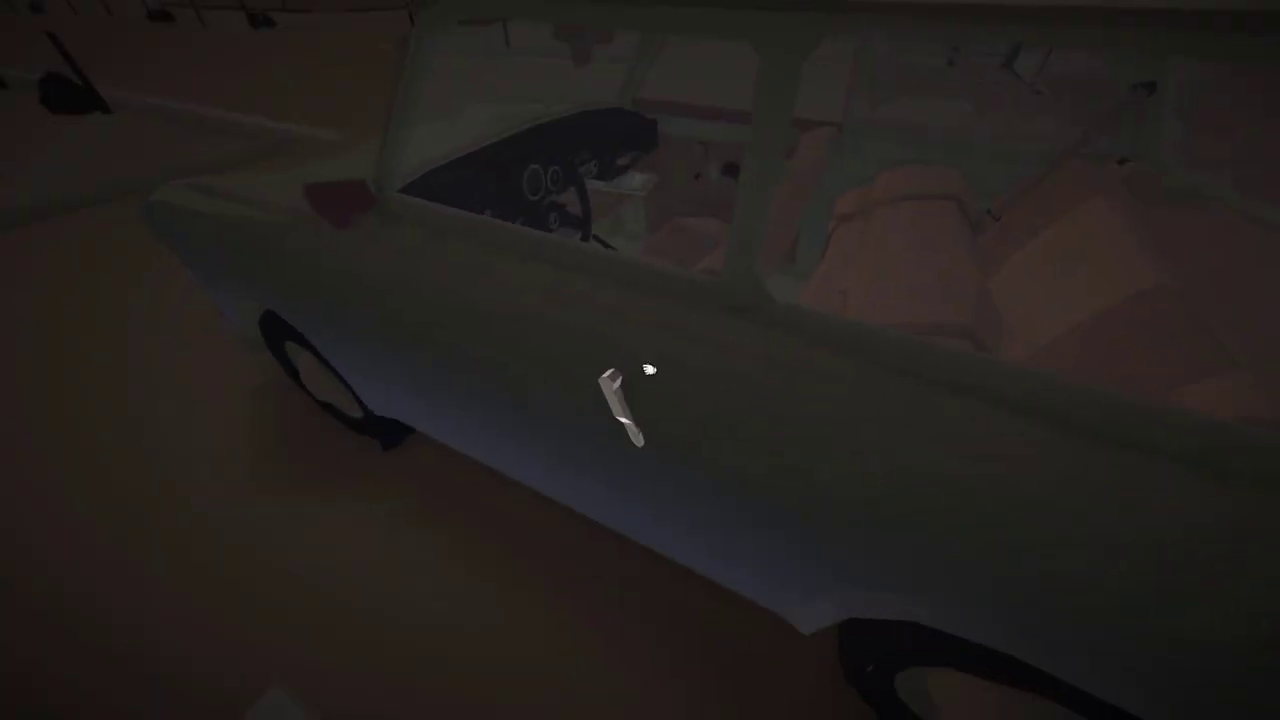
left_click(640, 362)
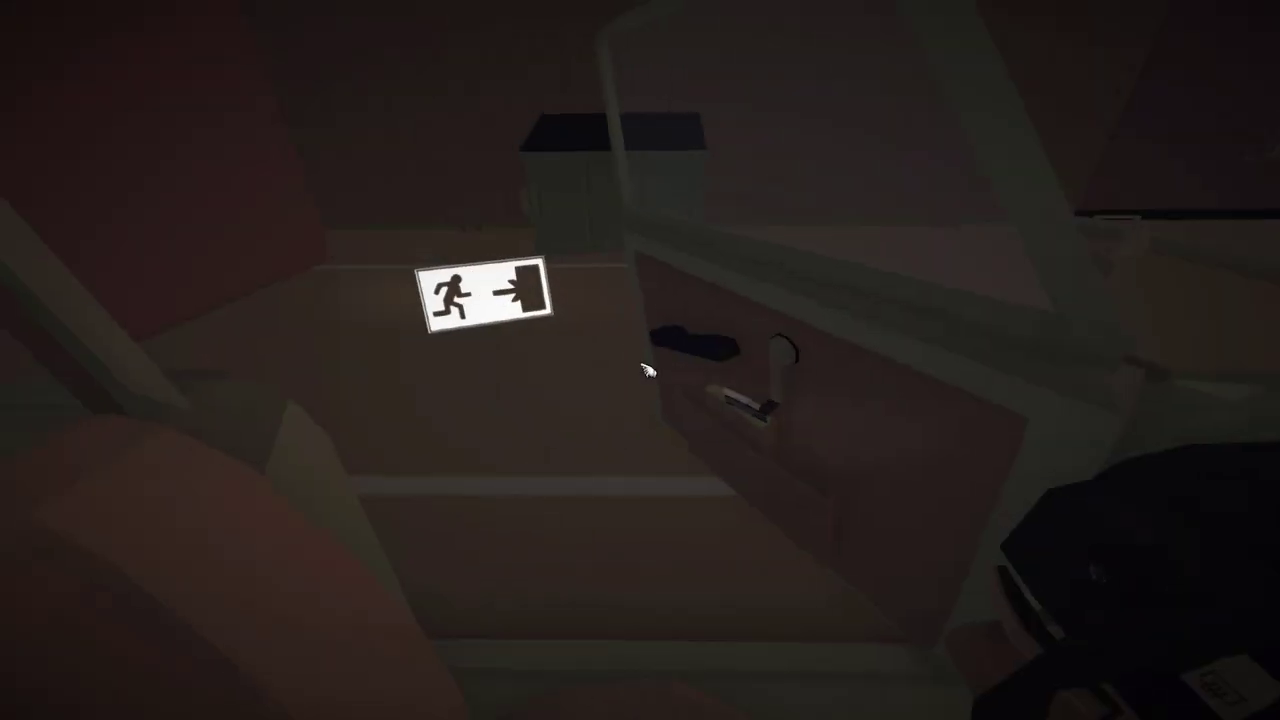
left_click(639, 359)
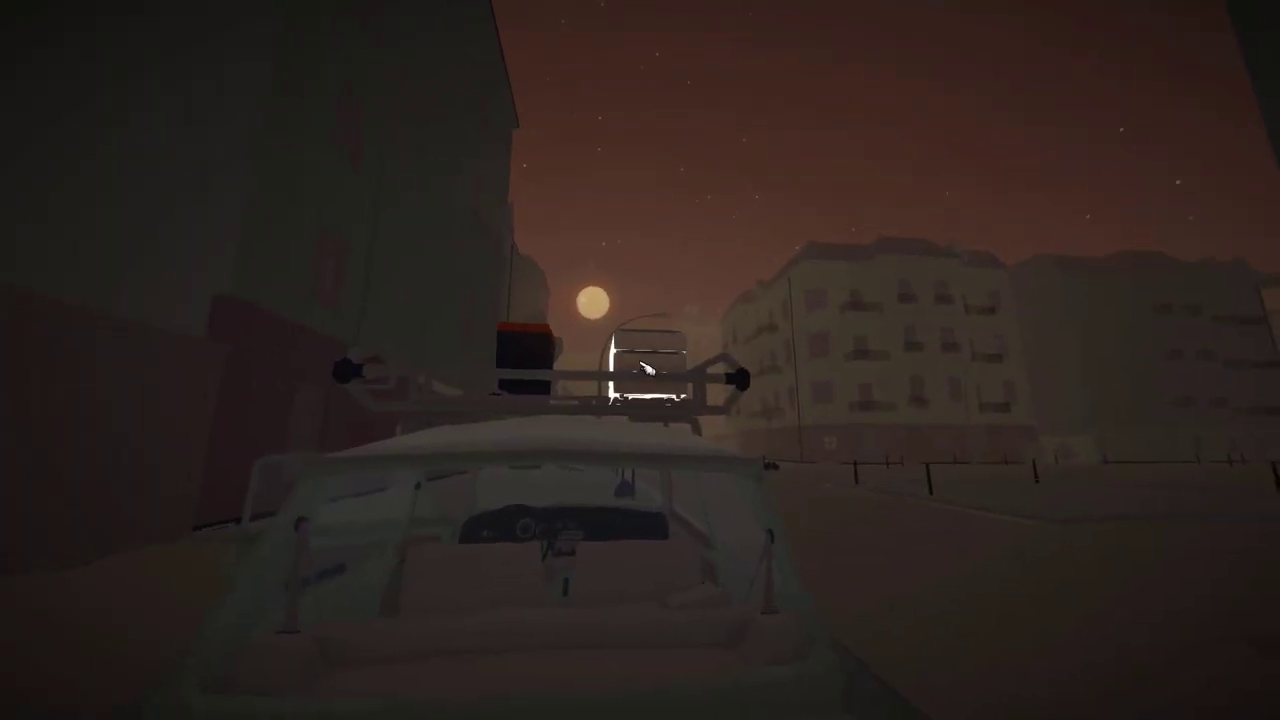
left_click(639, 359)
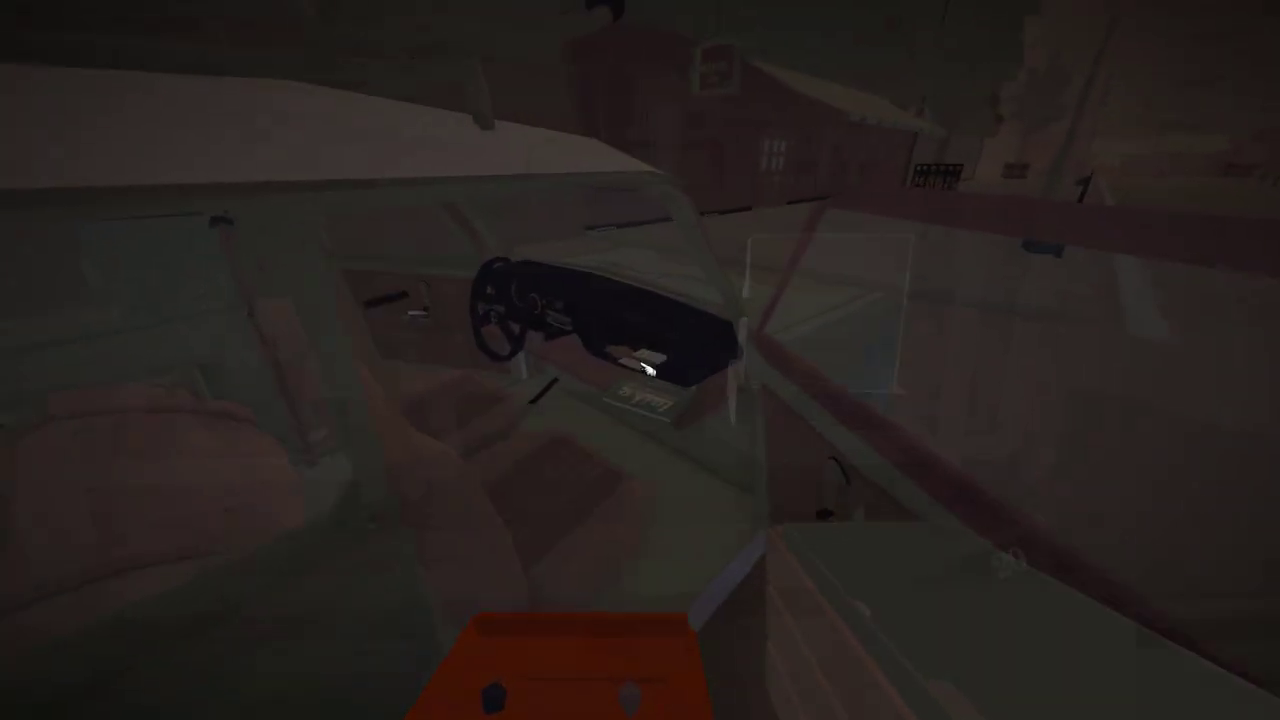
left_click(646, 370)
key("w")
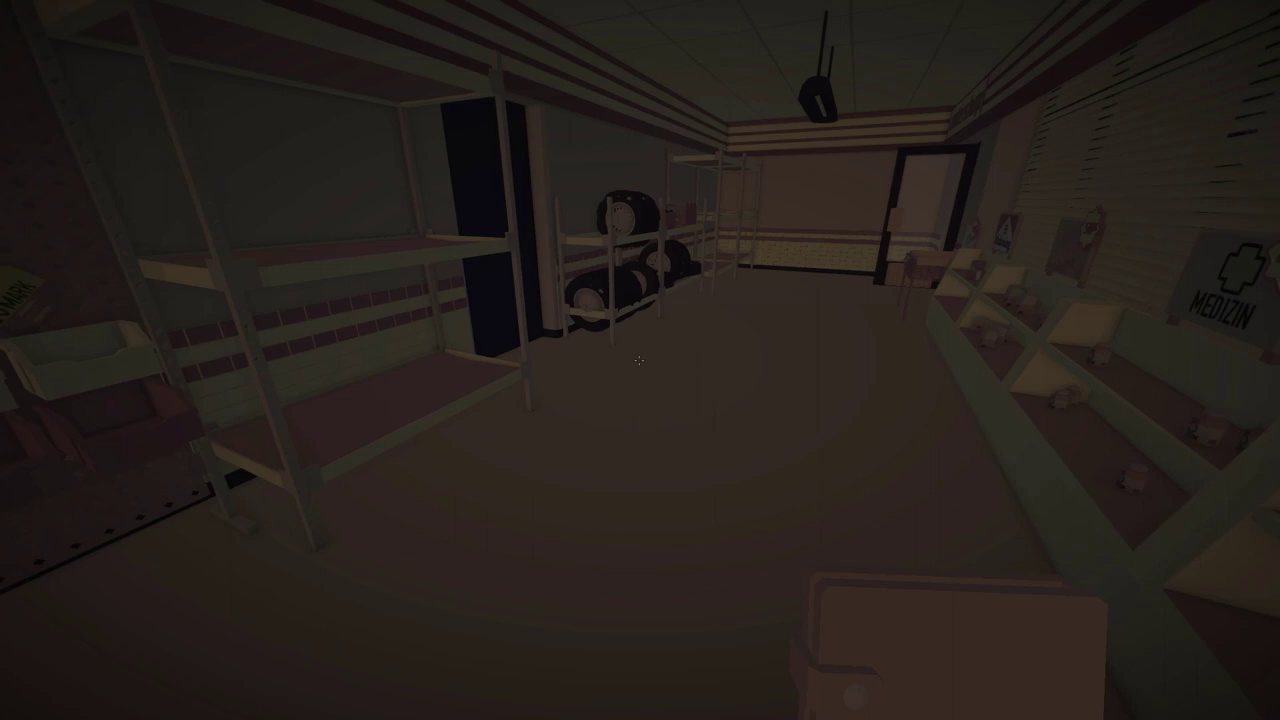
key("w")
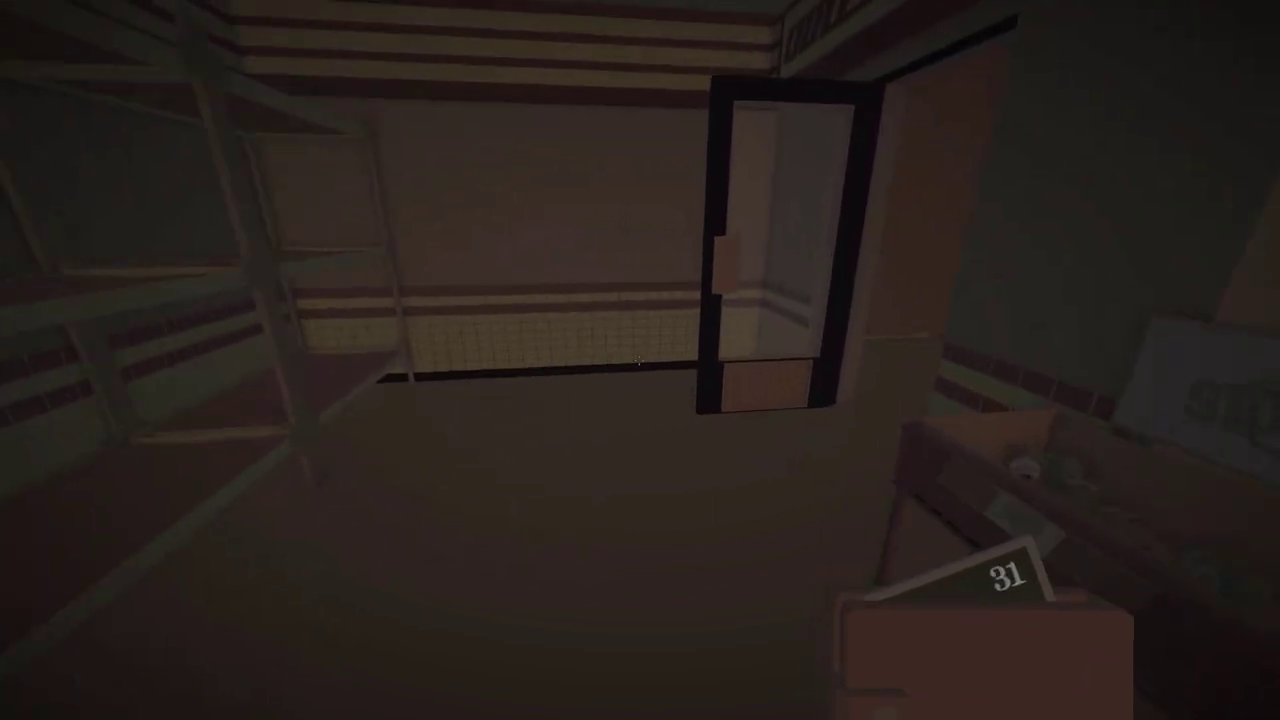
key("w")
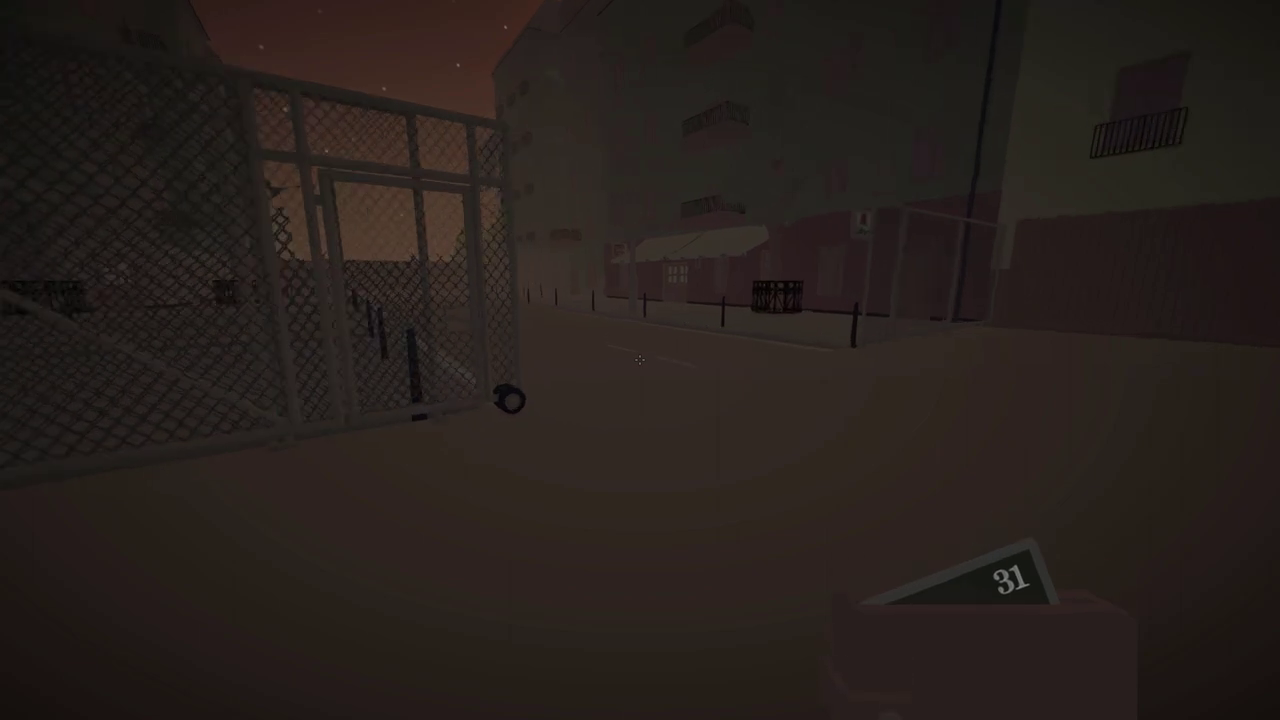
key("w")
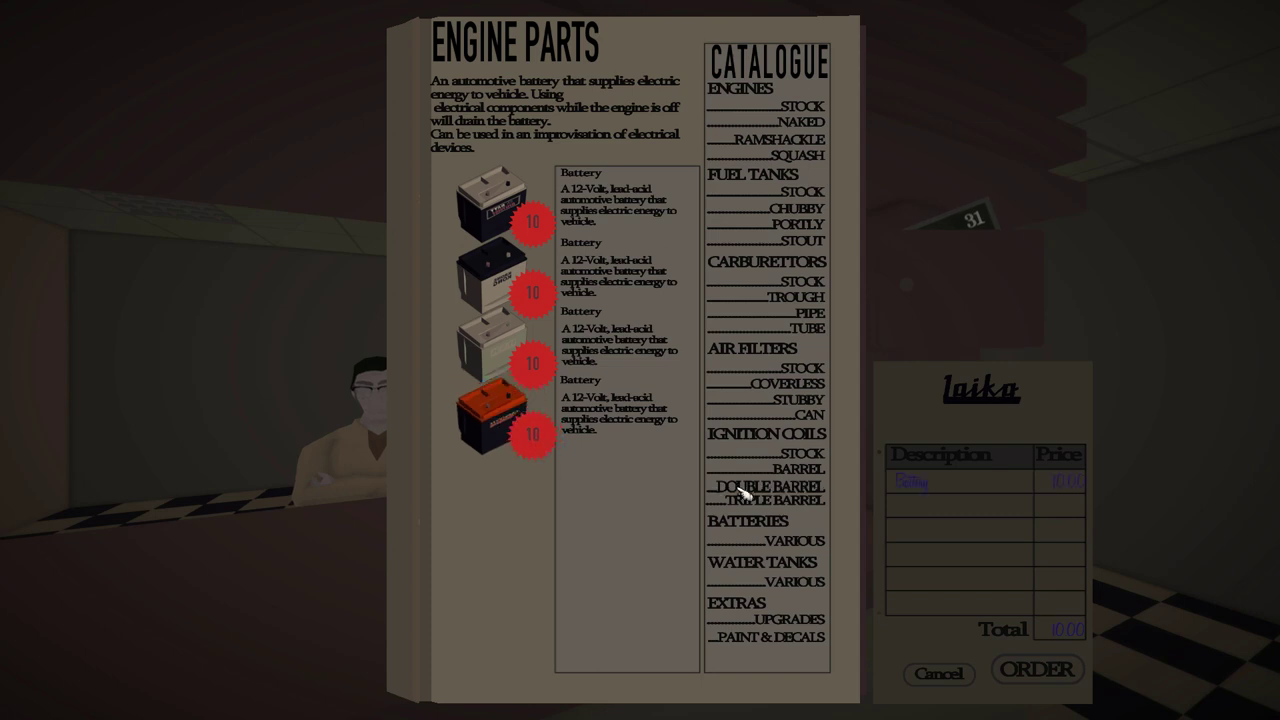
left_click(1040, 670)
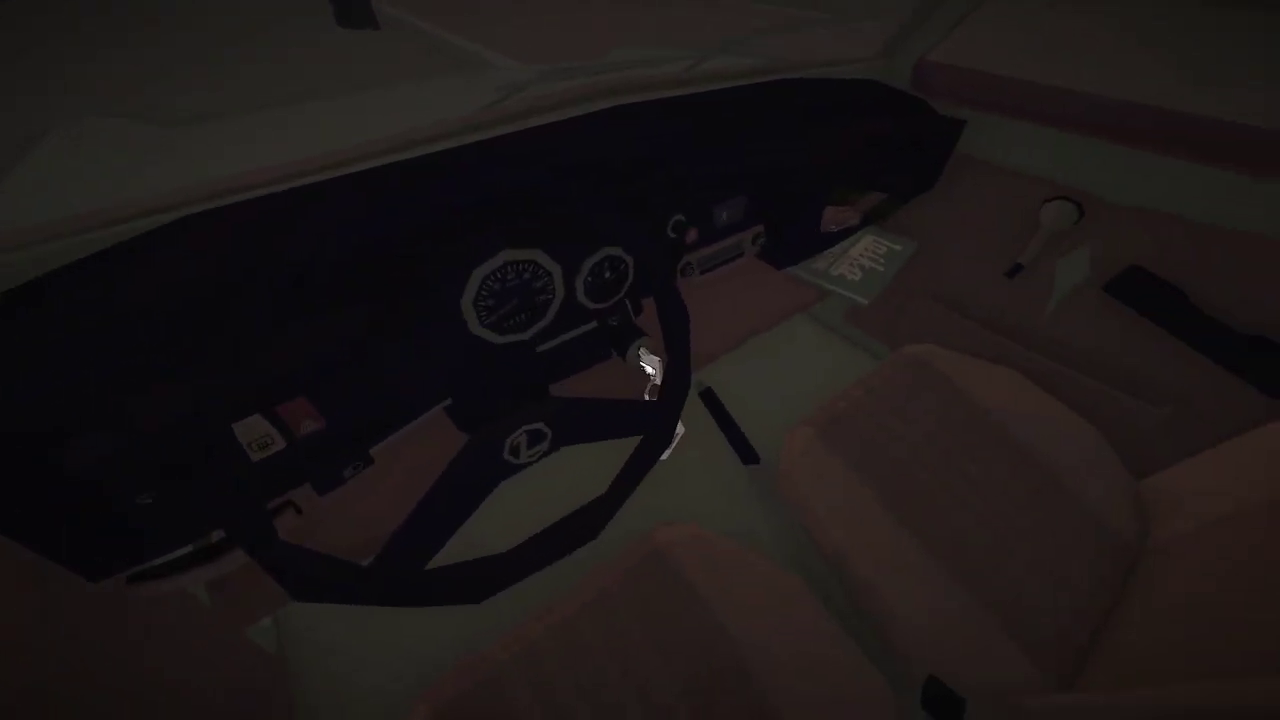
left_click(645, 369)
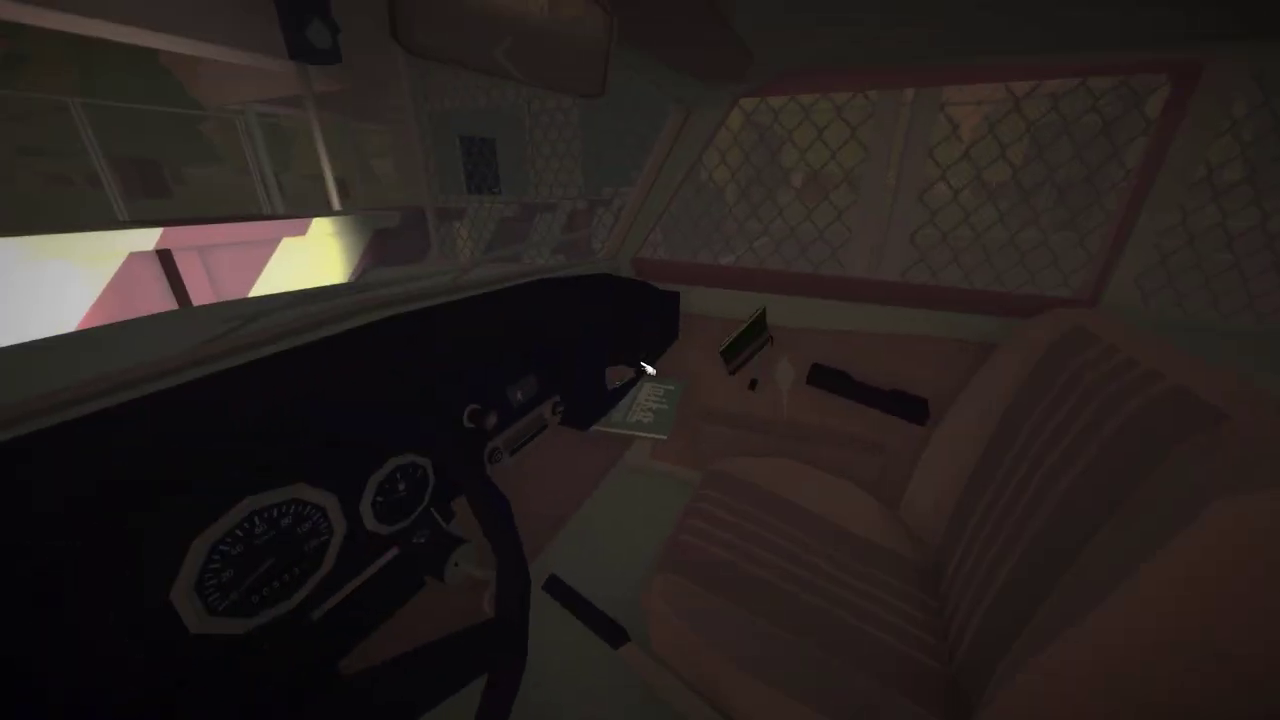
left_click(640, 360)
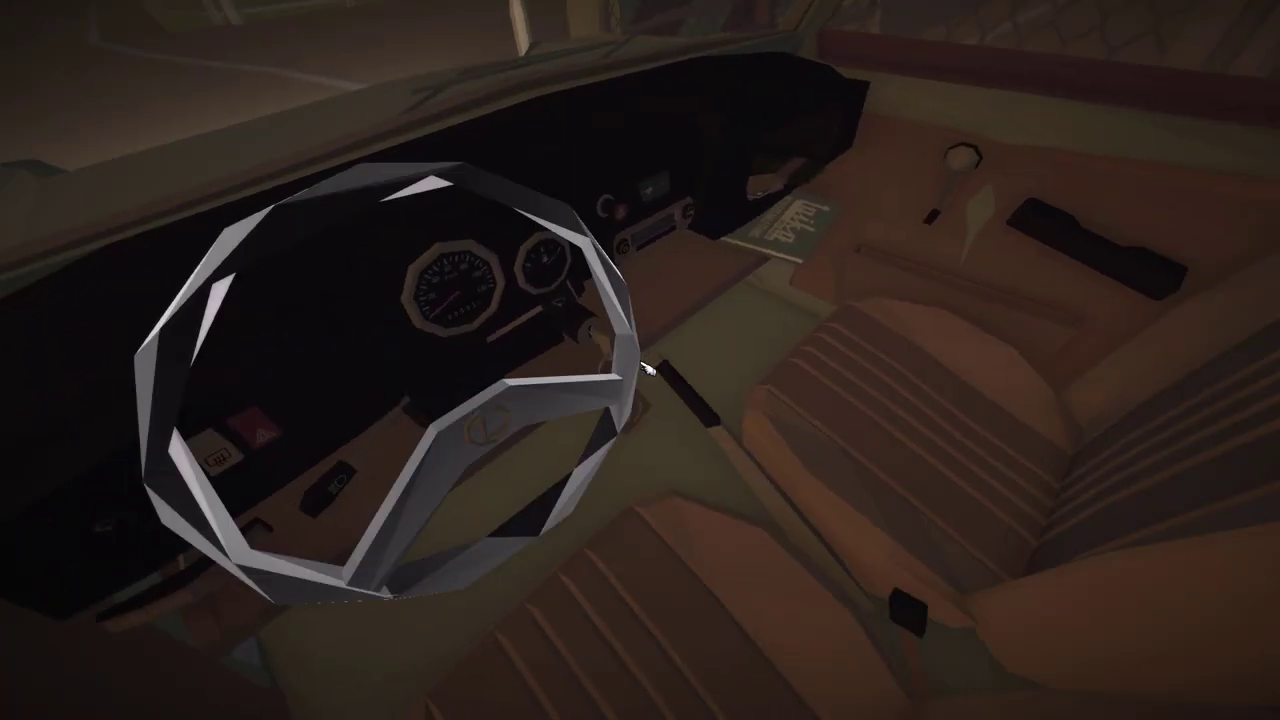
left_click(640, 360)
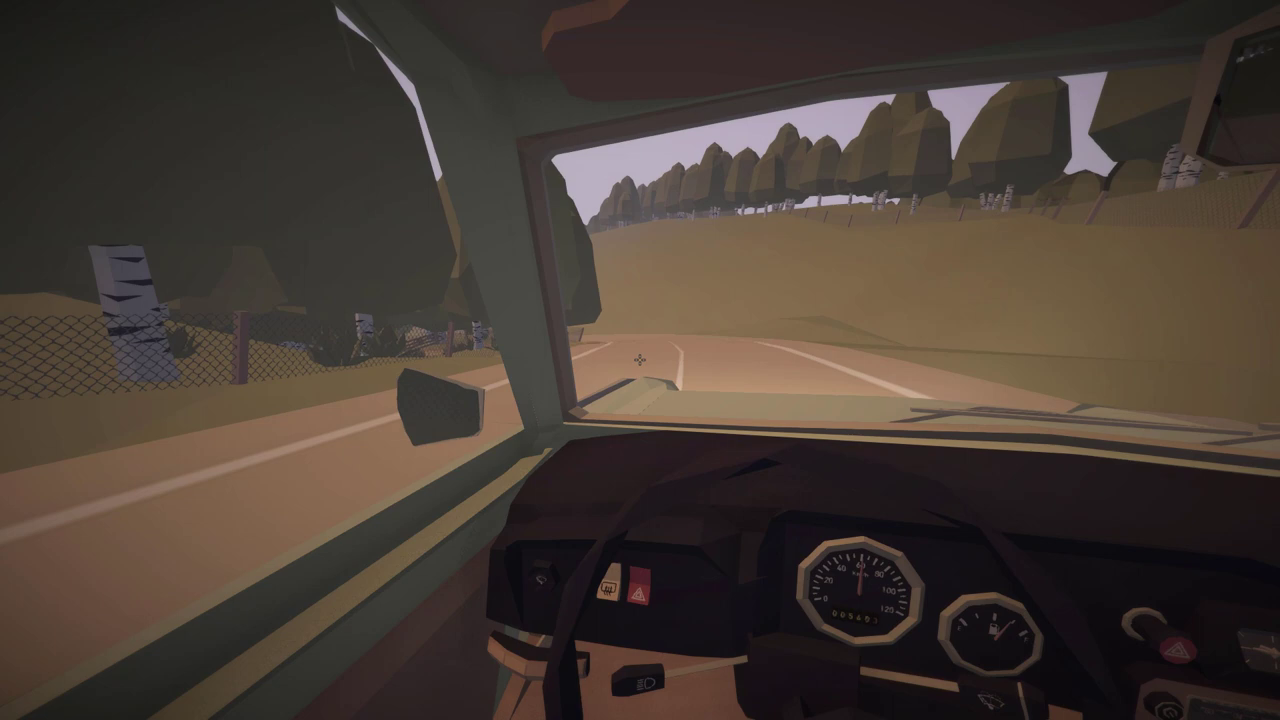
key("a")
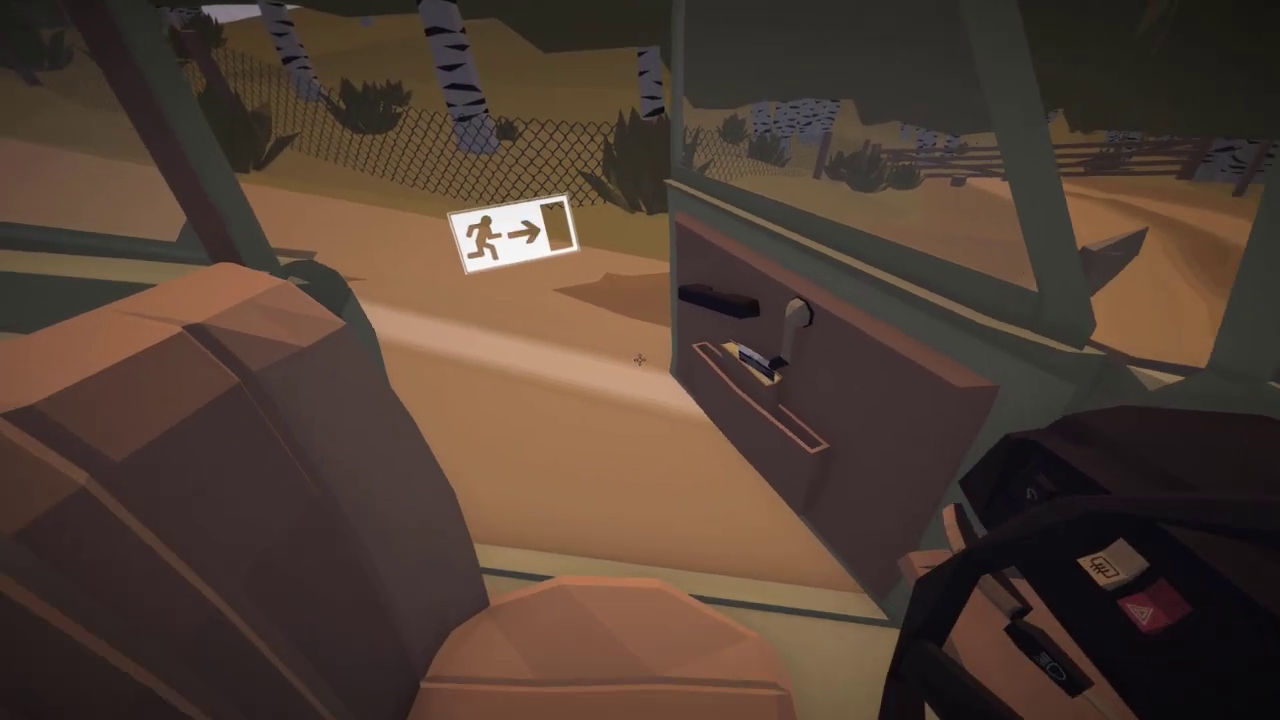
left_click(640, 360)
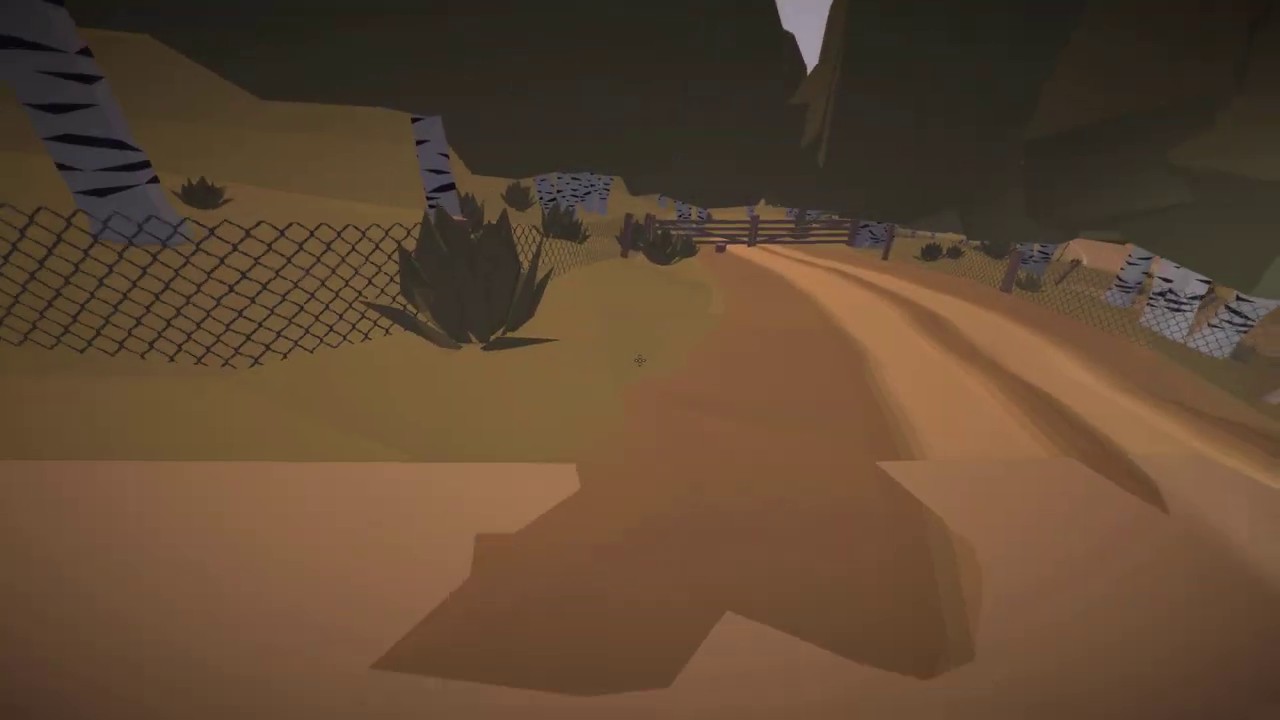
key("w")
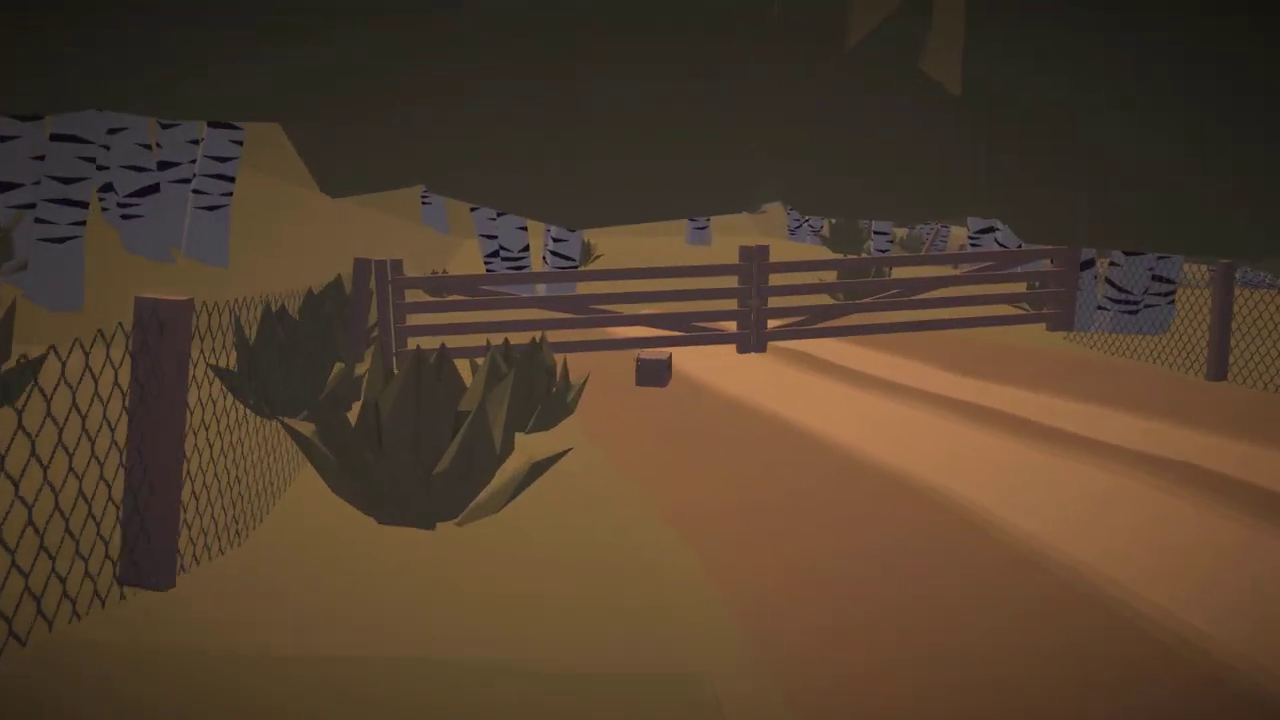
key("w")
key("w")
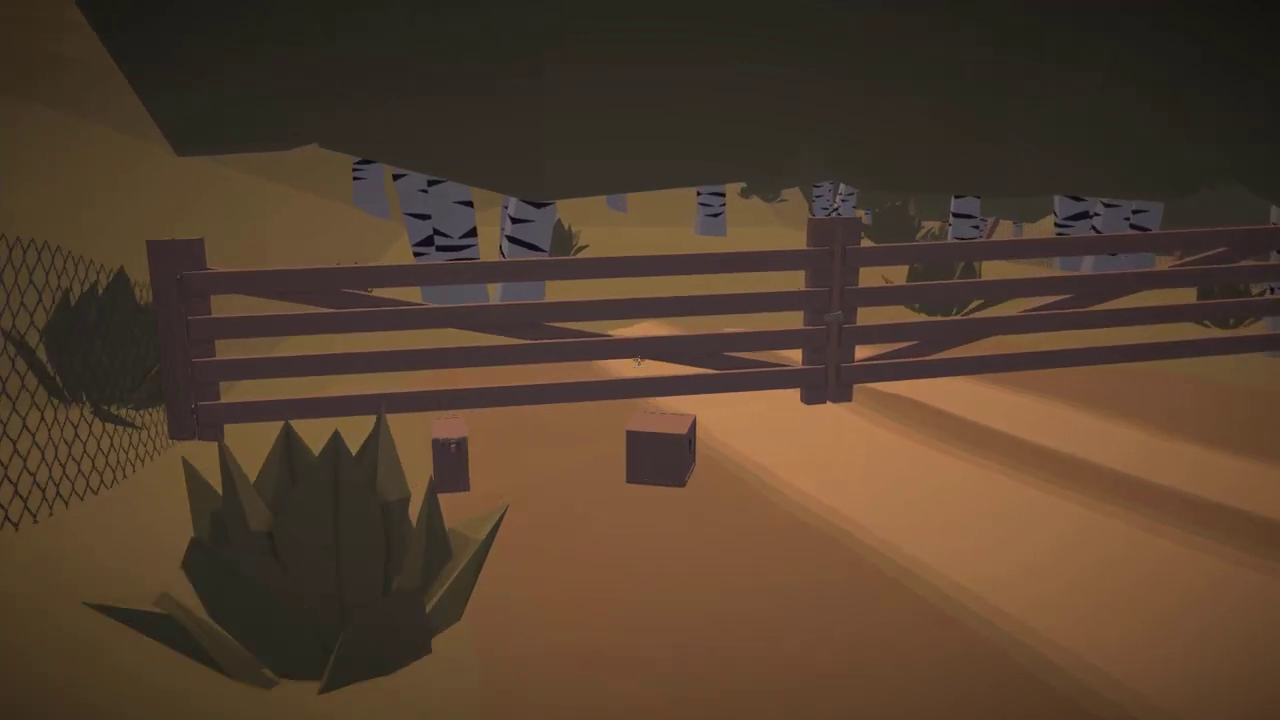
key("w")
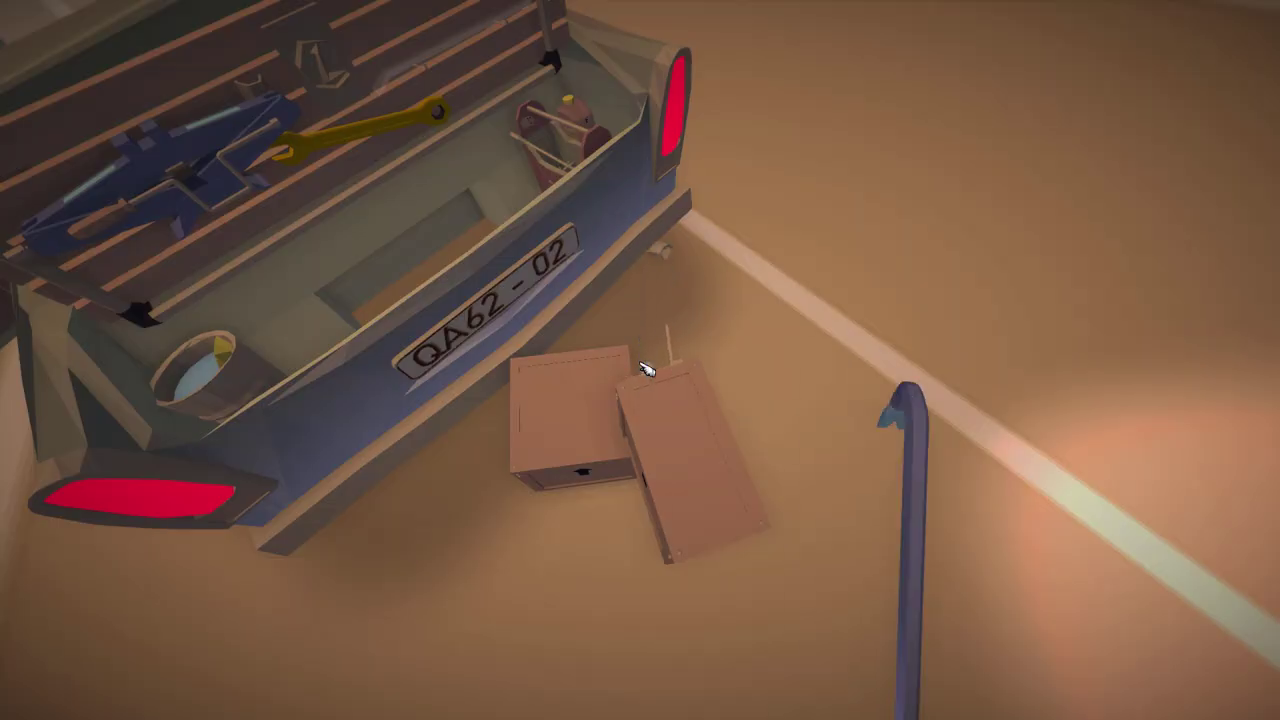
left_click(647, 369)
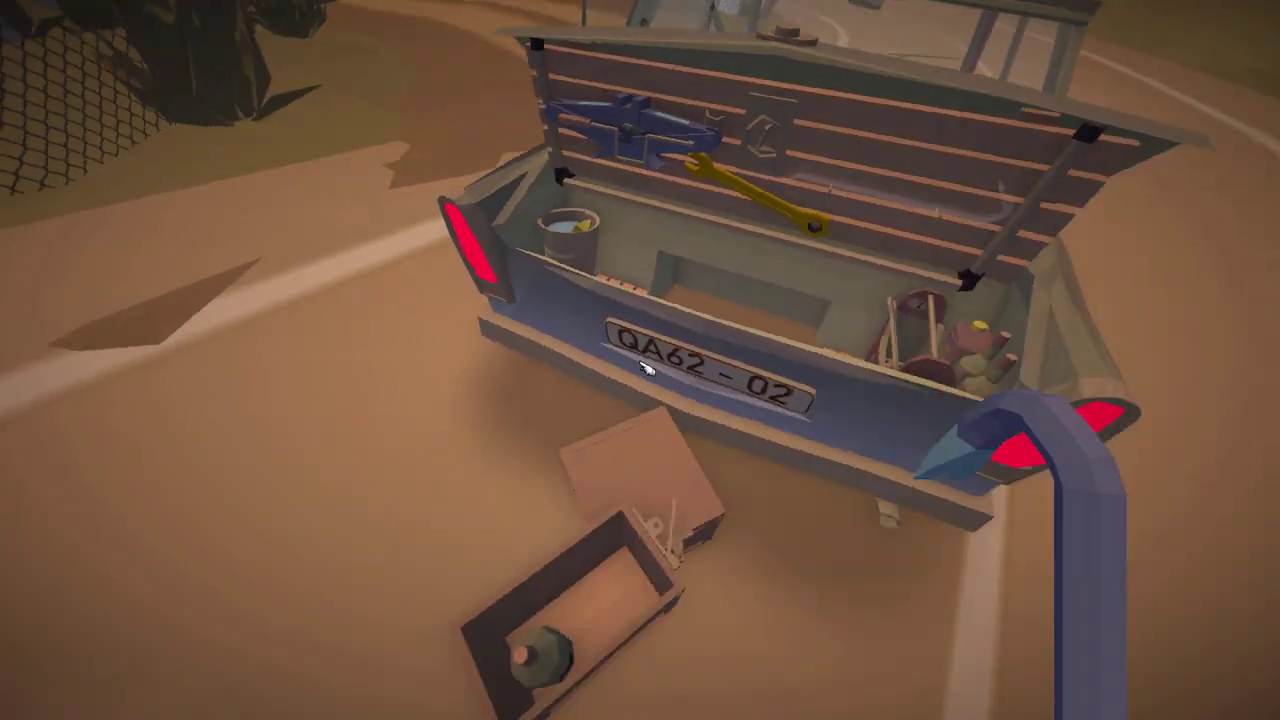
left_click(647, 369)
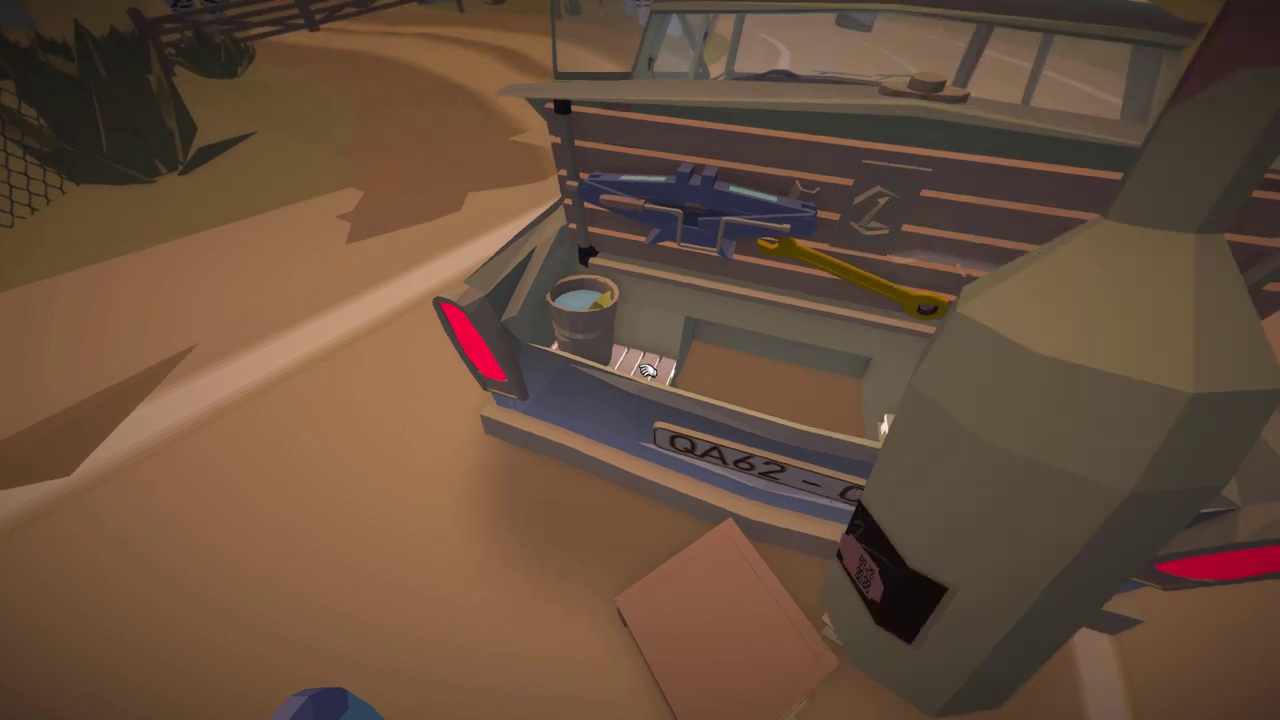
left_click(647, 369)
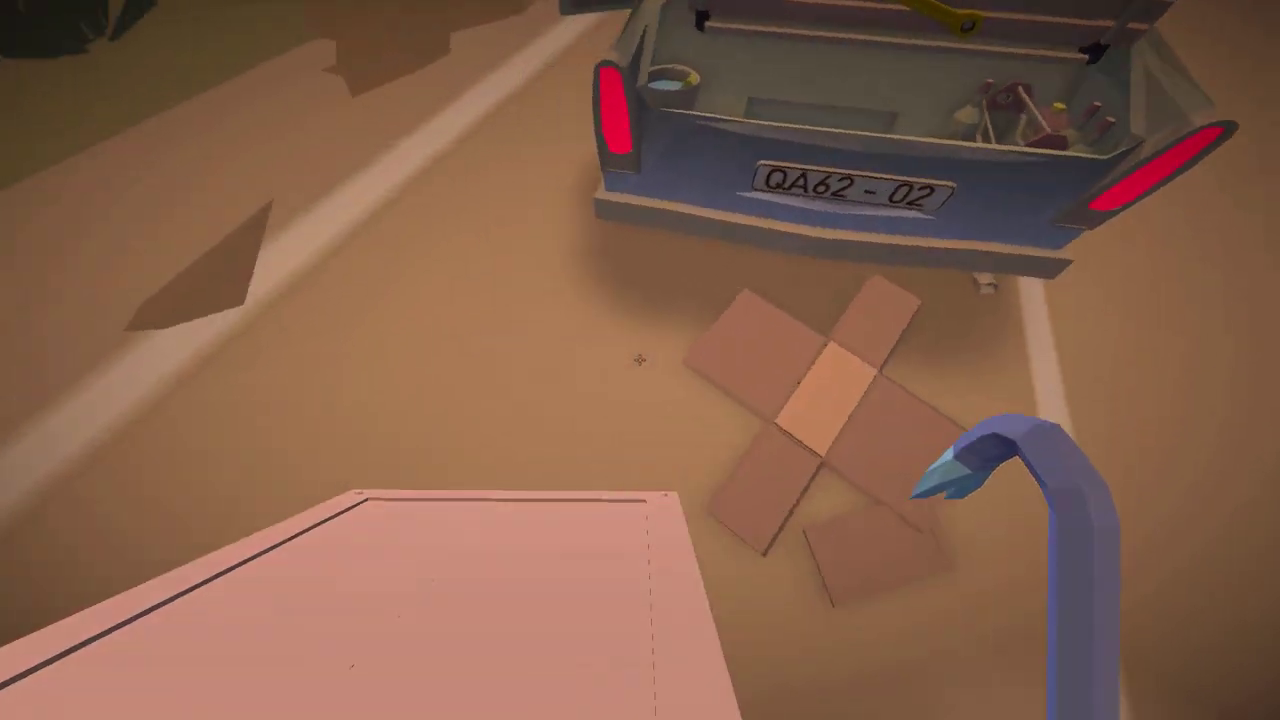
left_click(643, 364)
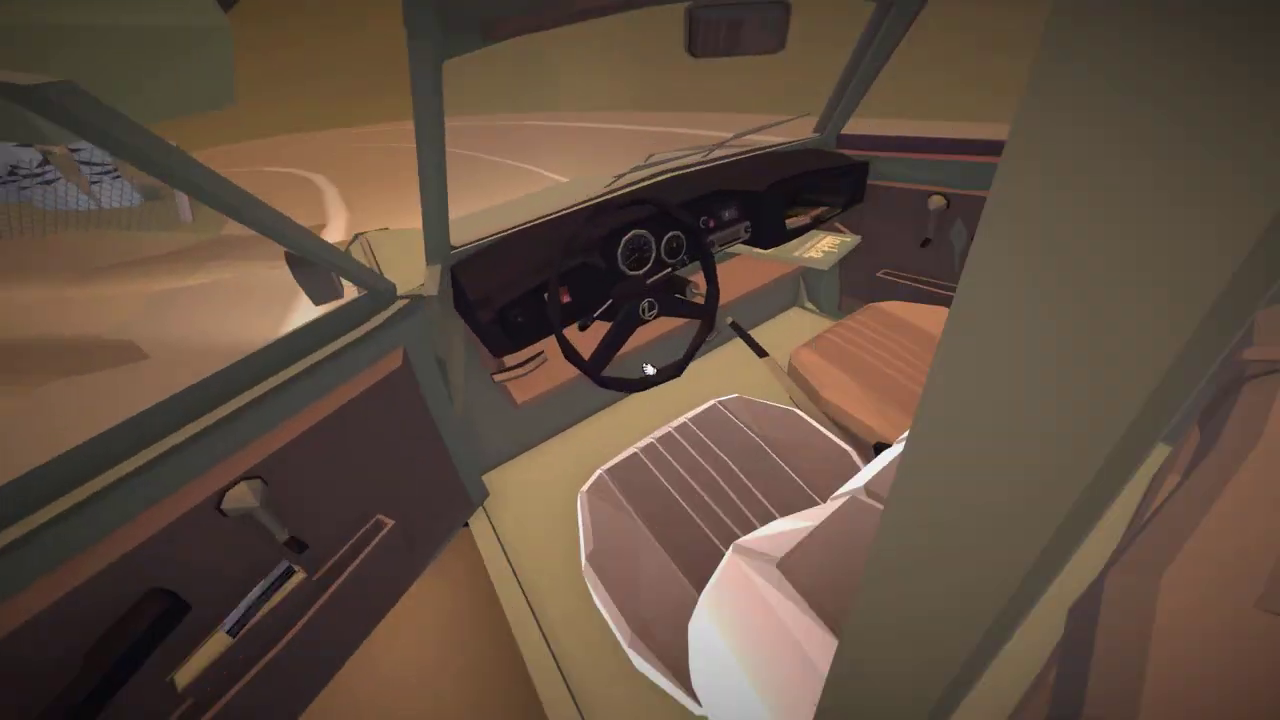
left_click(648, 370)
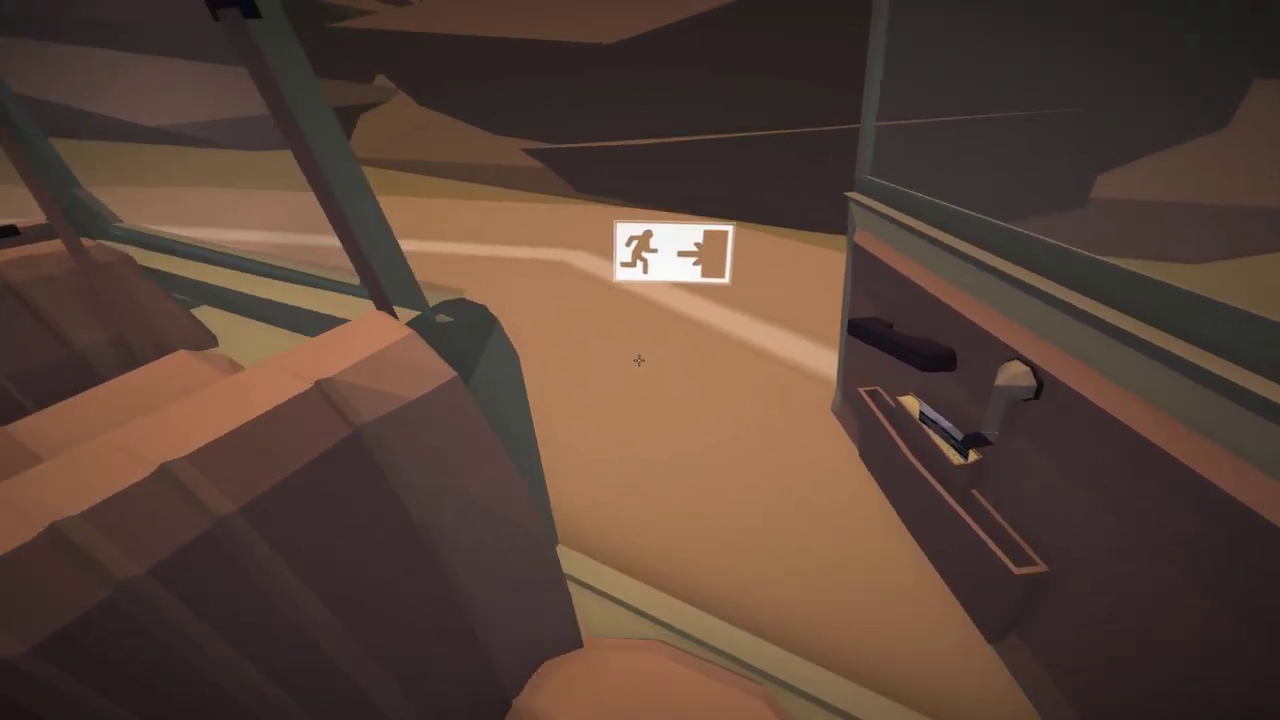
left_click(640, 360)
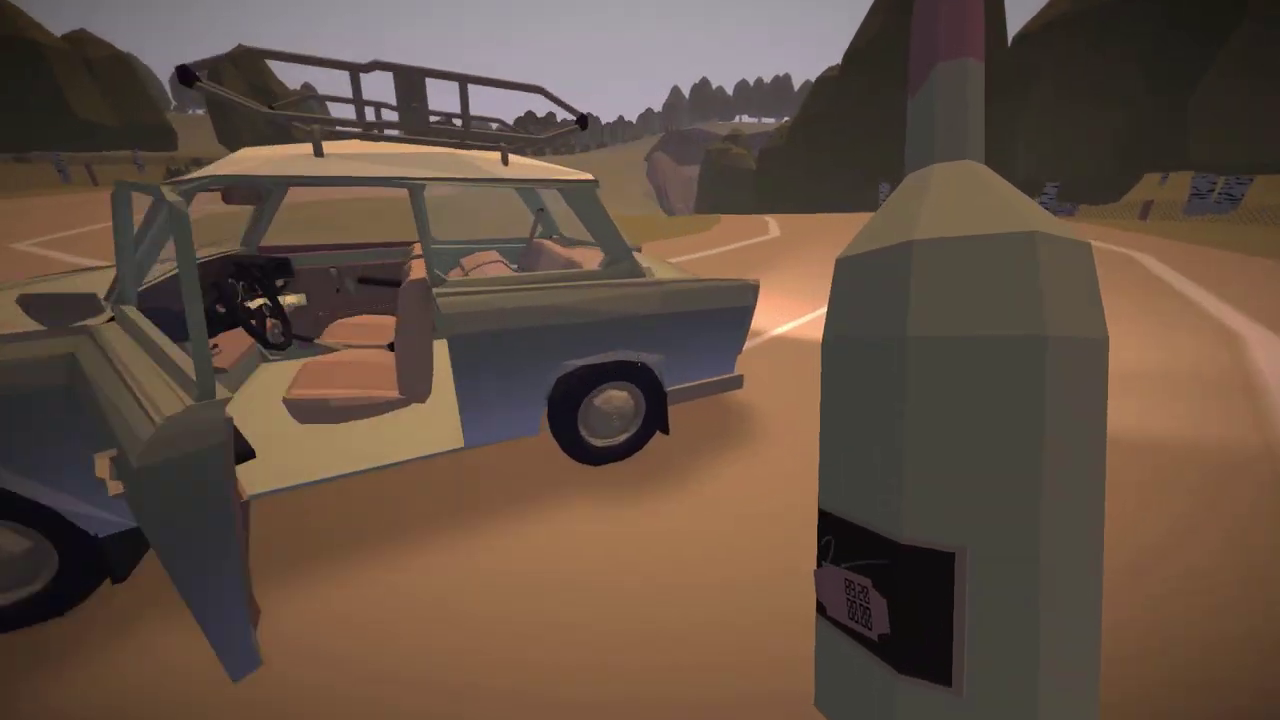
left_click(648, 368)
left_click(647, 368)
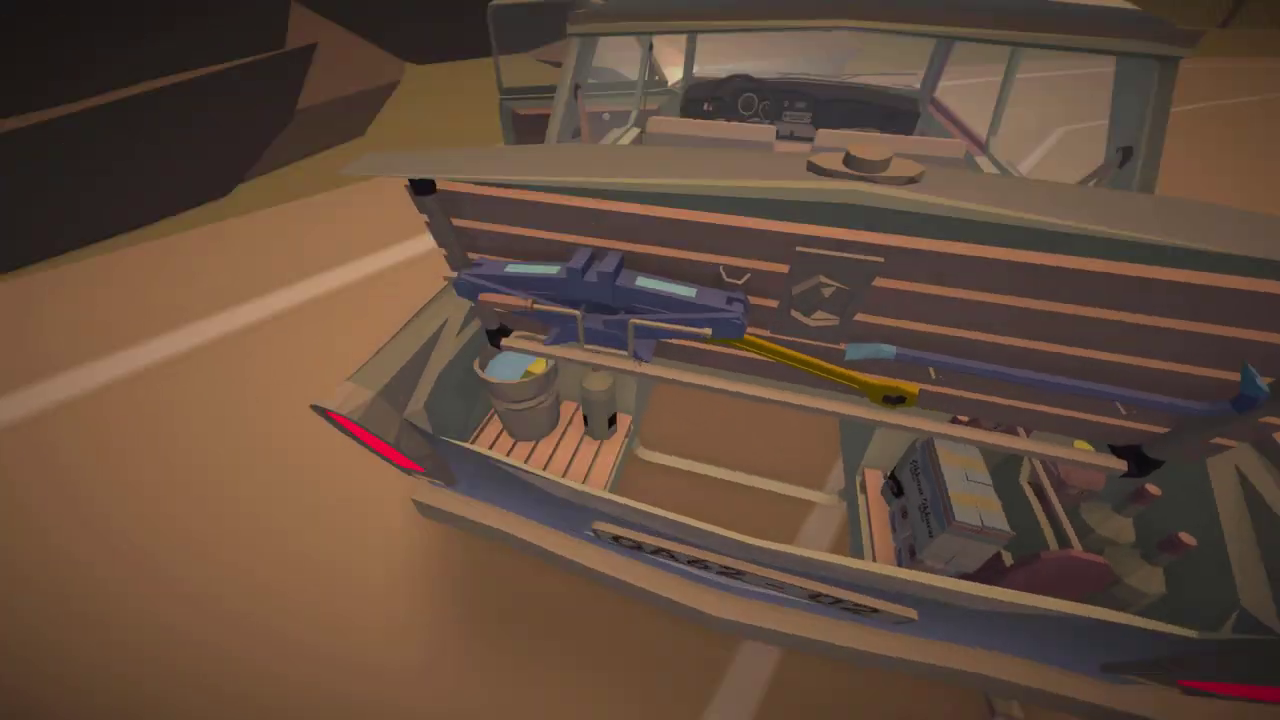
key("s")
left_click(647, 368)
key("w")
left_click(640, 362)
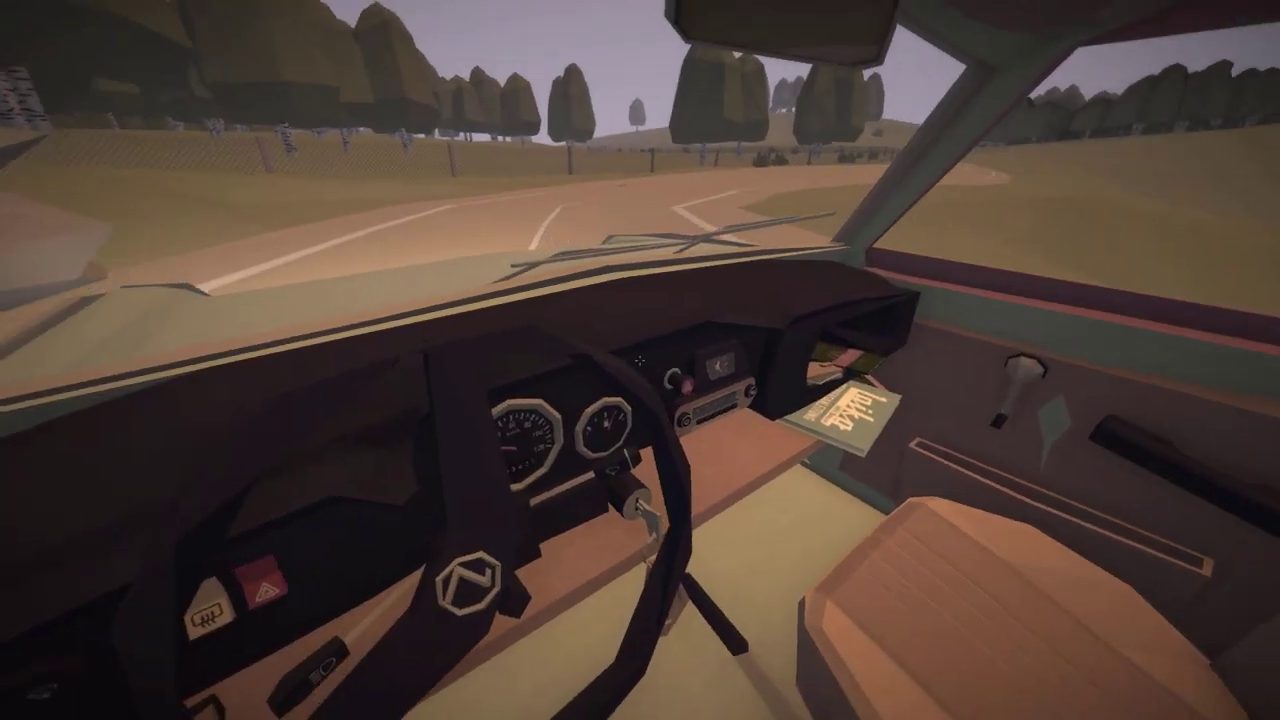
key("w")
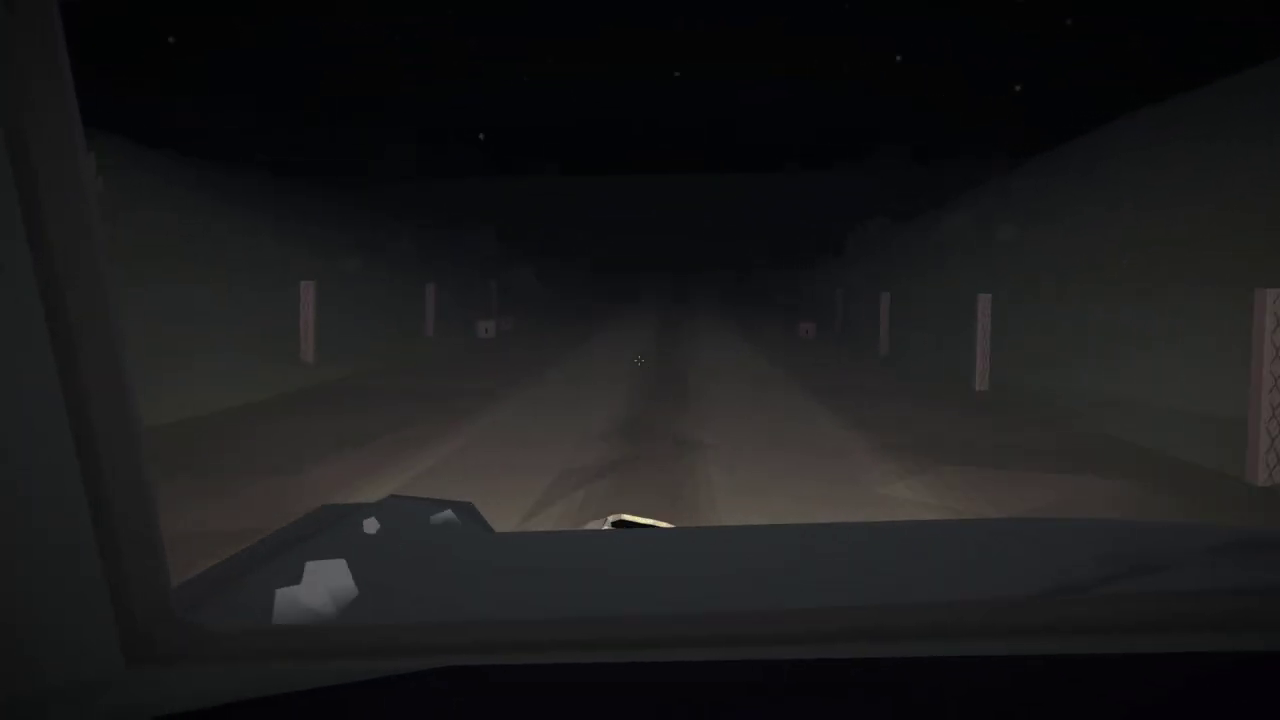
key("d")
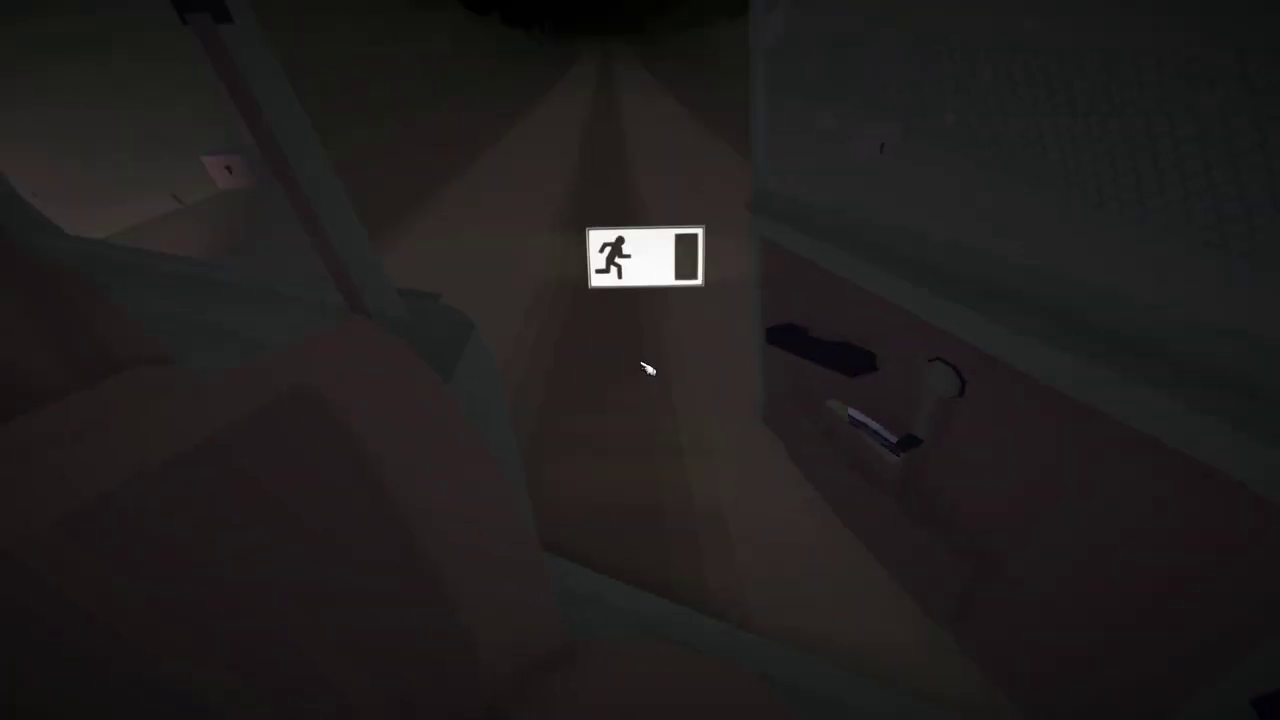
left_click(646, 369)
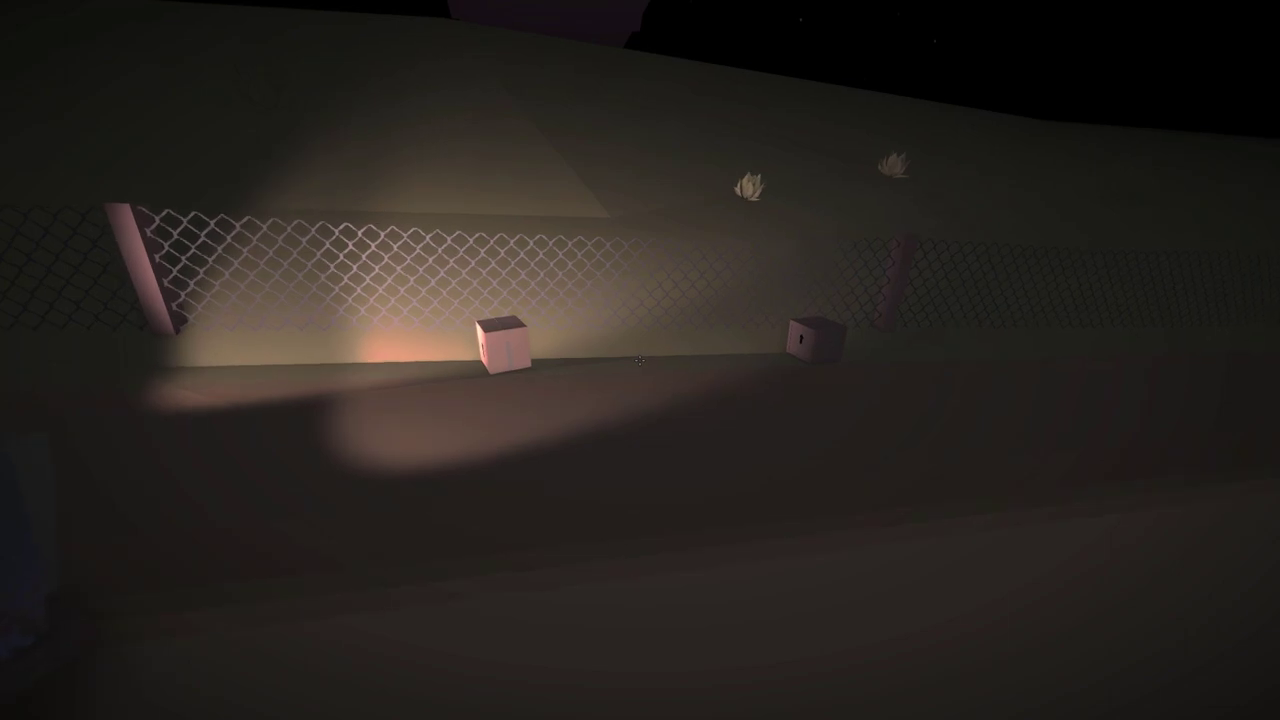
key("w")
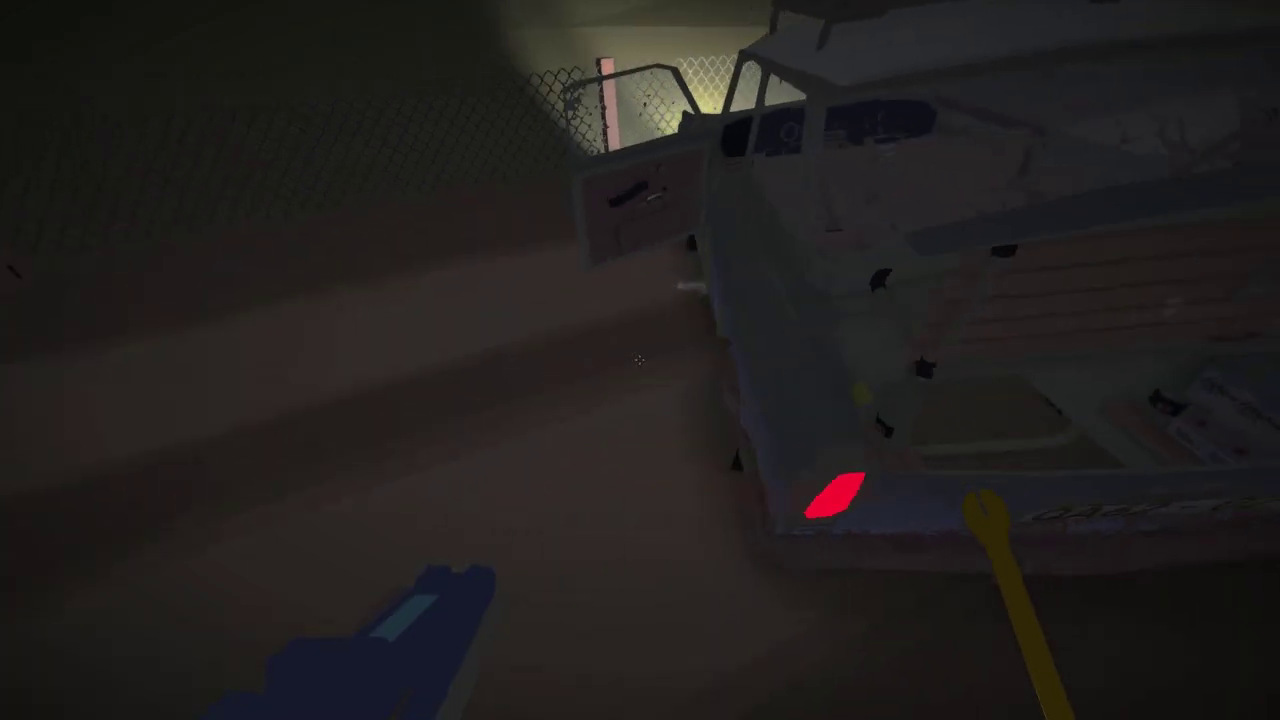
key("w")
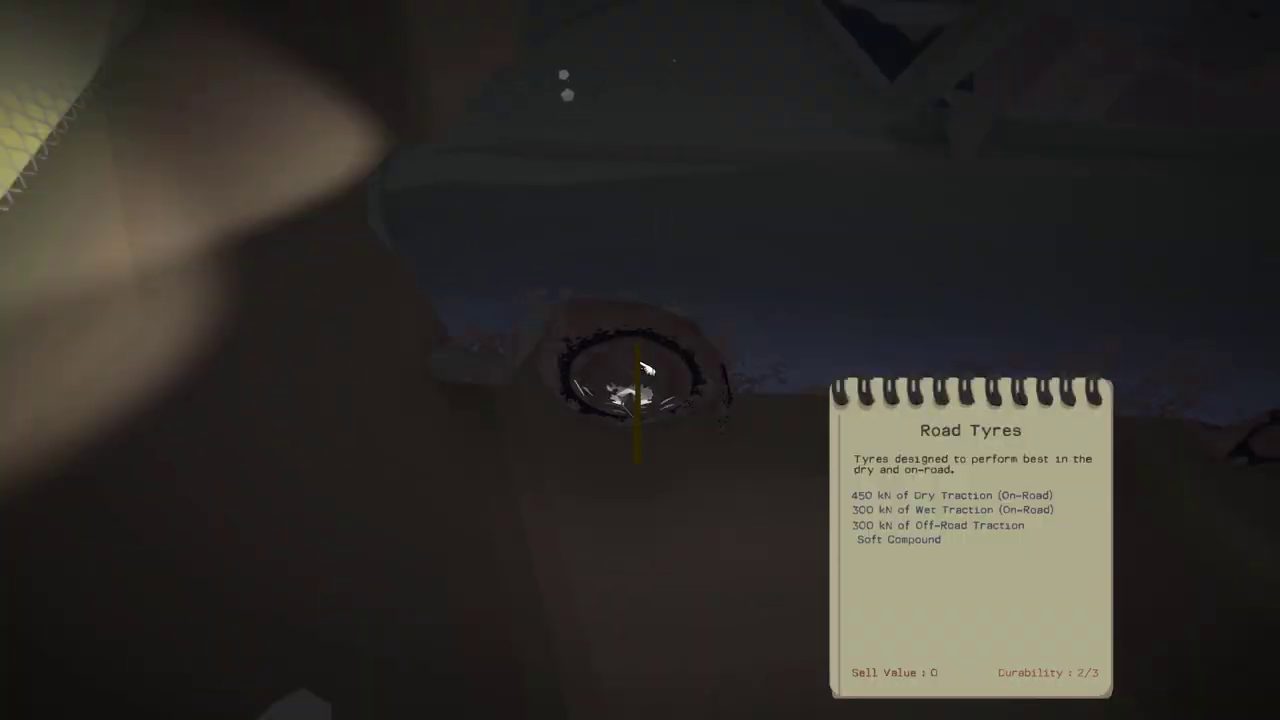
left_click(646, 369)
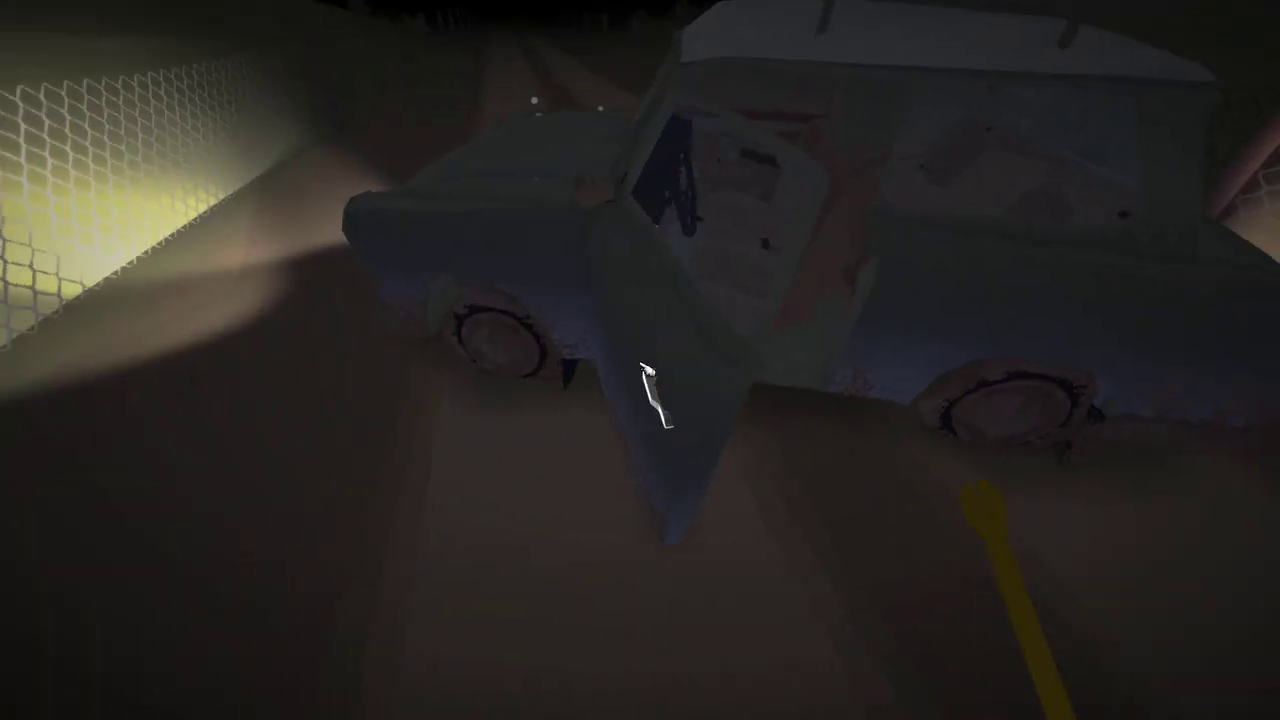
left_click(640, 360)
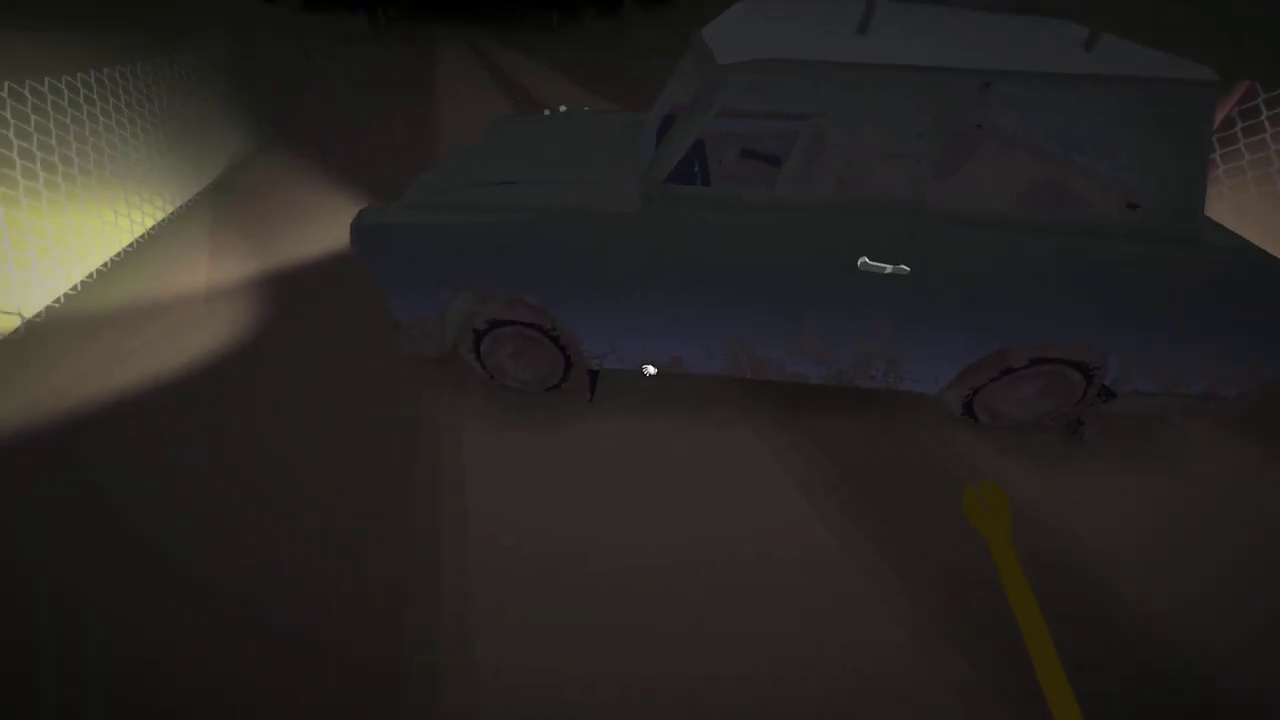
left_click(640, 360)
key("w")
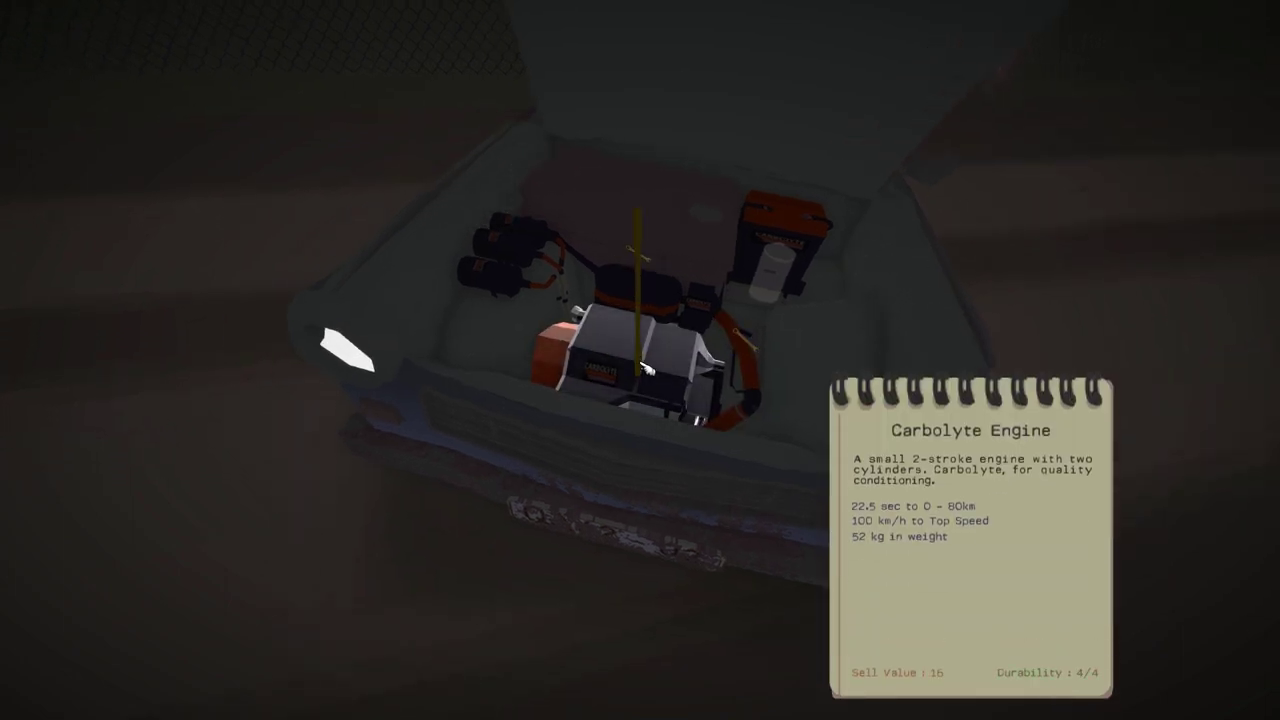
key("d")
key("s")
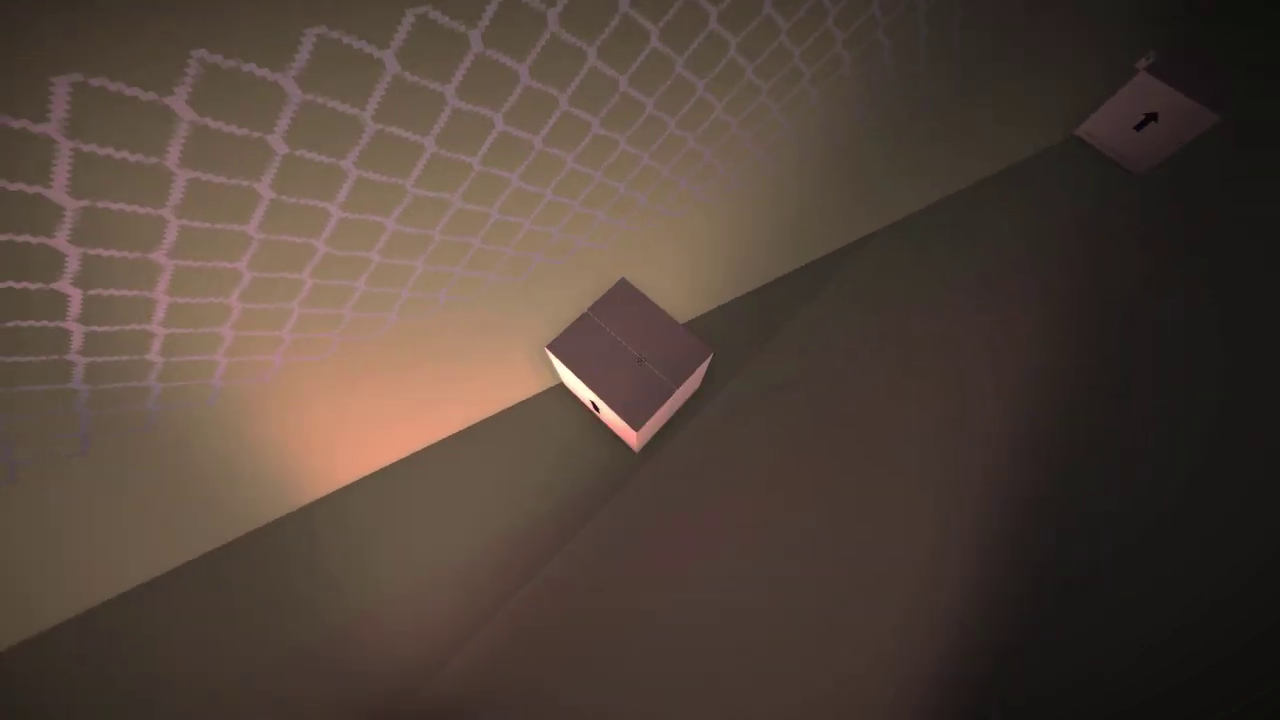
left_click(640, 360)
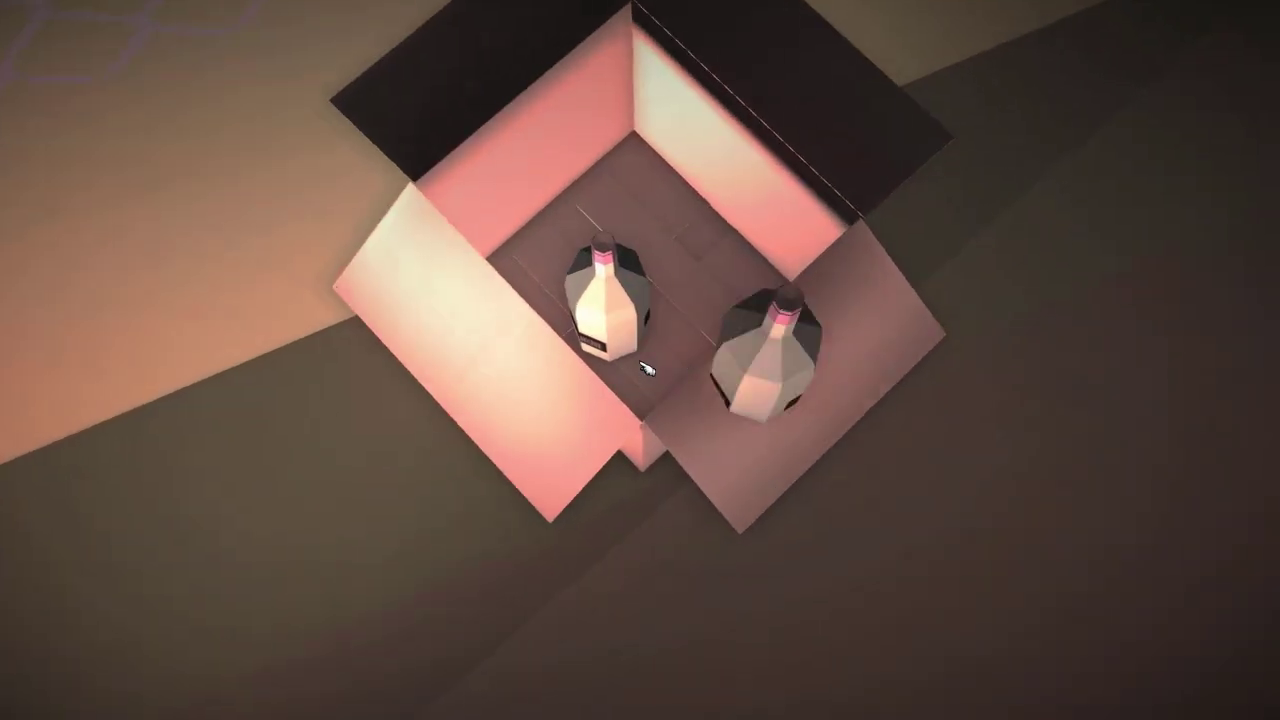
left_click(640, 360)
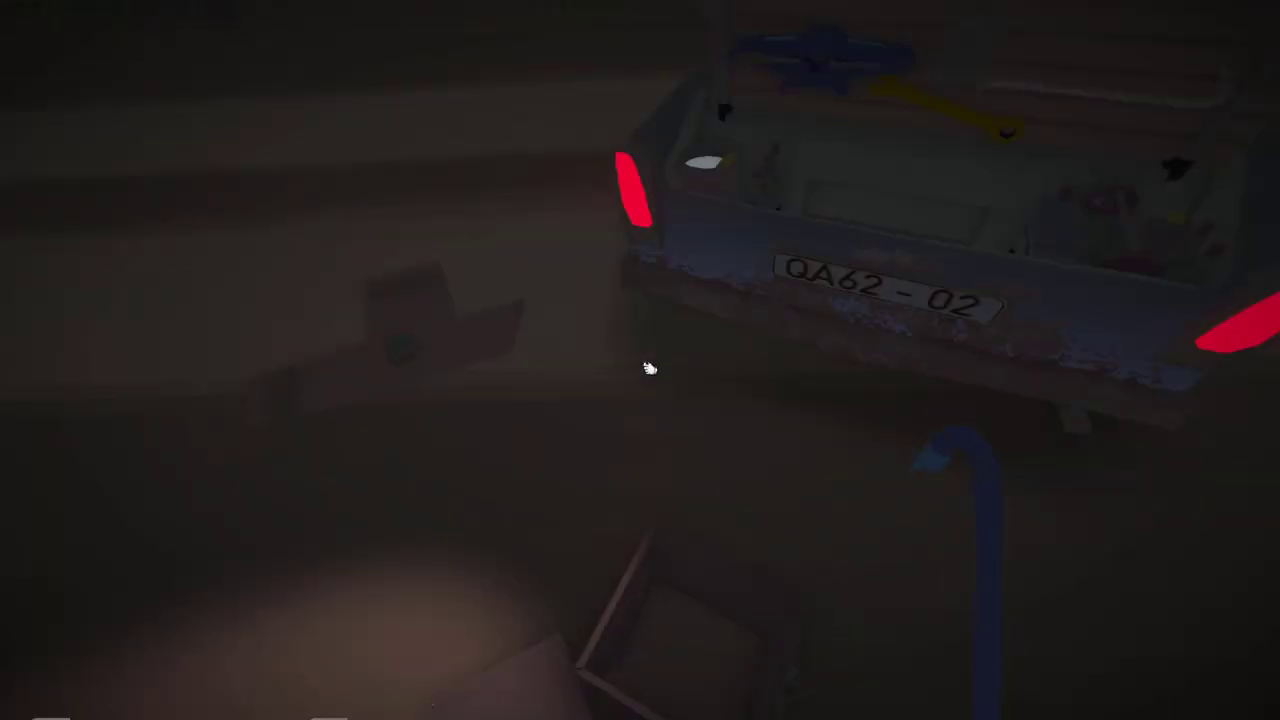
left_click(649, 368)
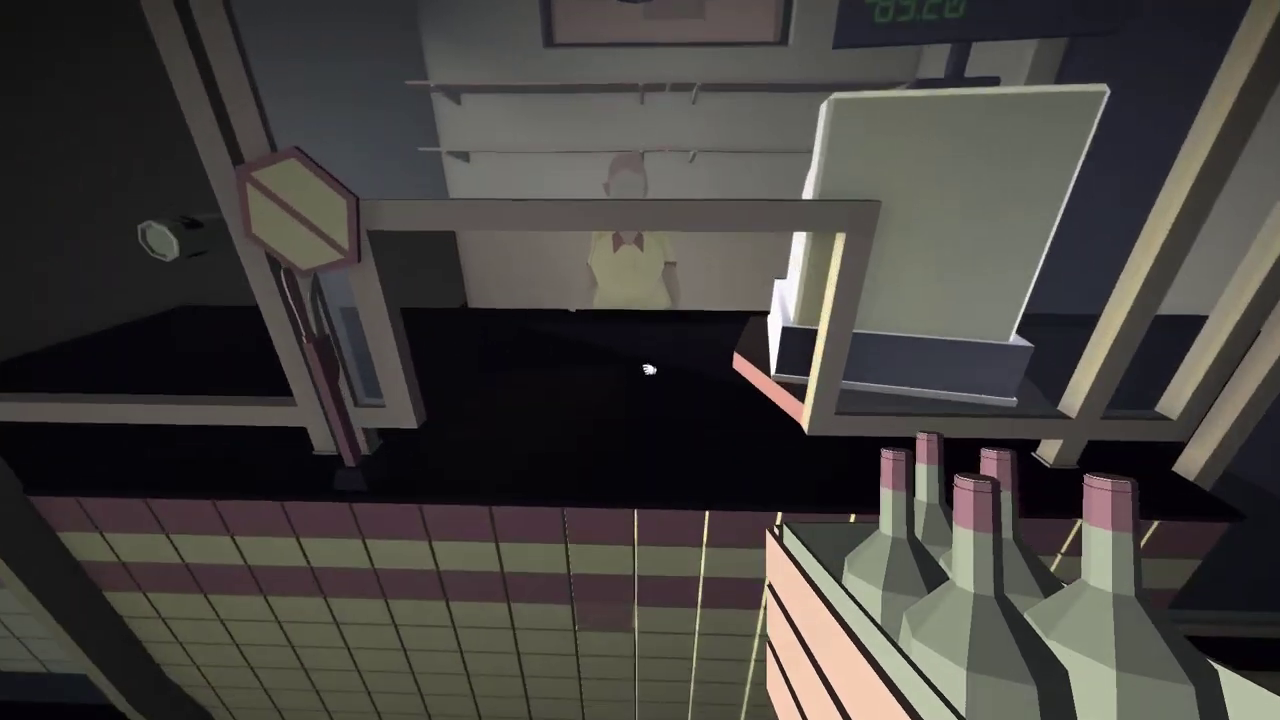
left_click(639, 360)
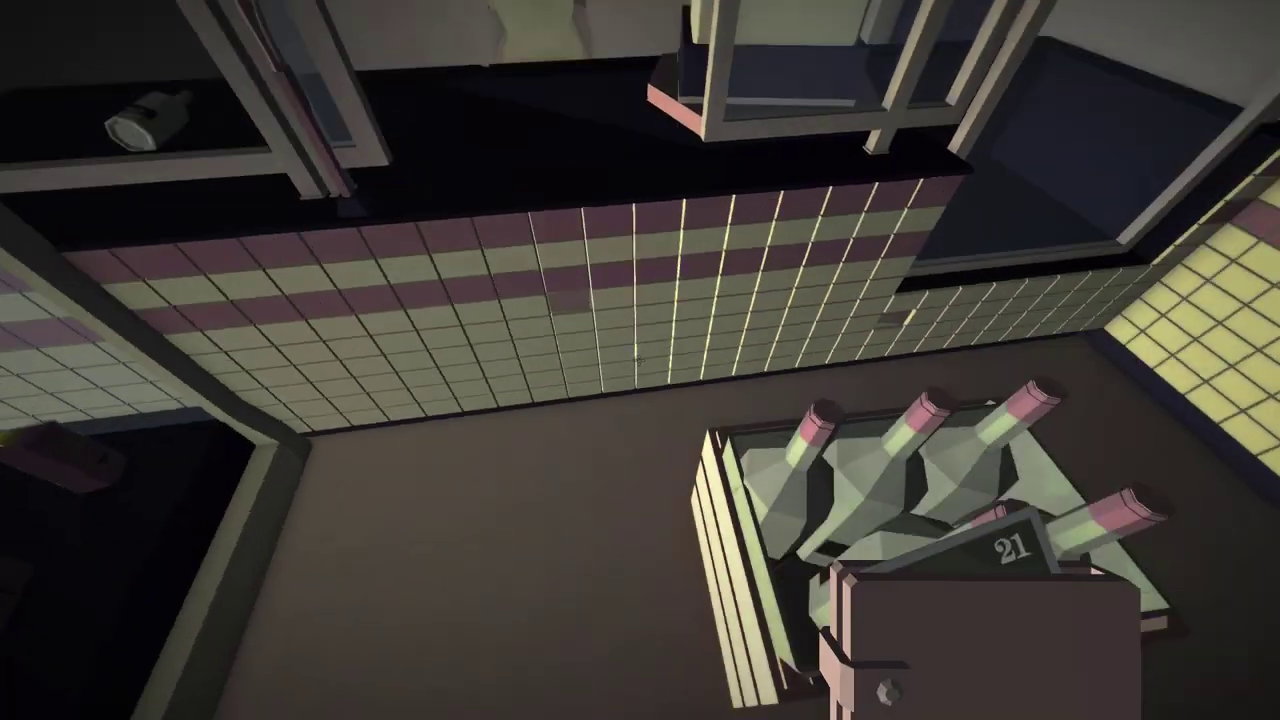
left_click(639, 360)
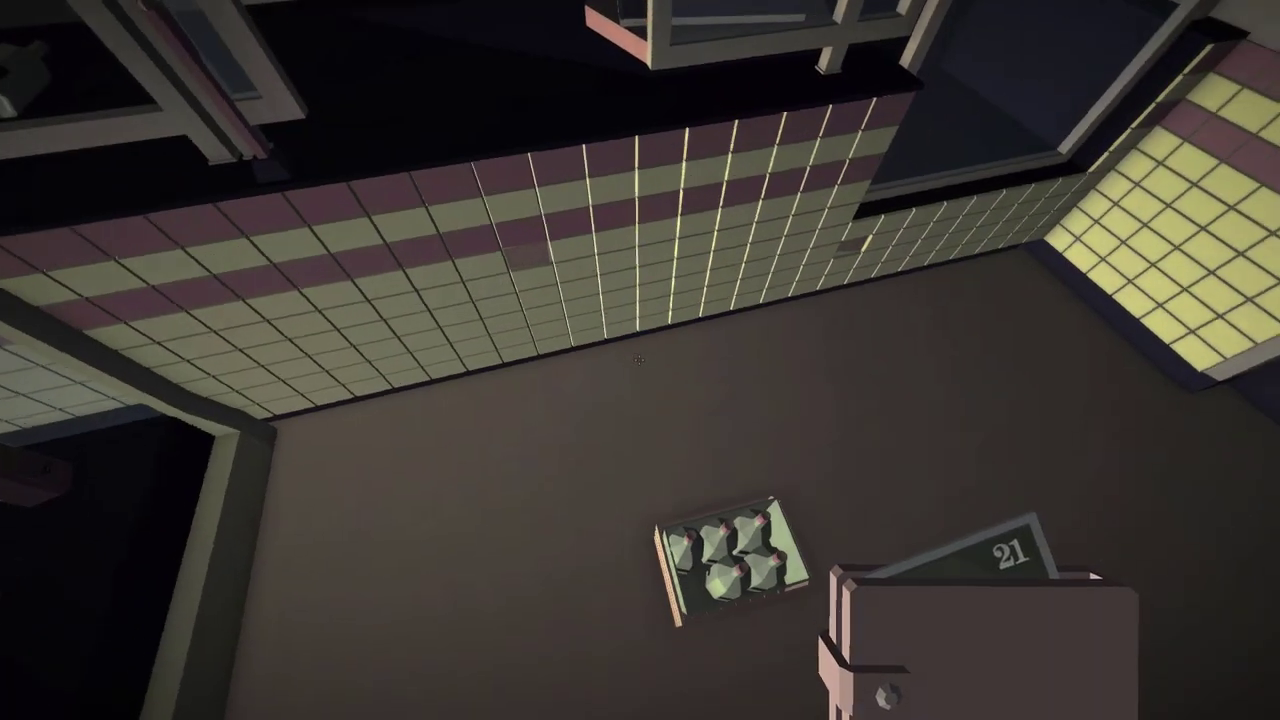
left_click(645, 368)
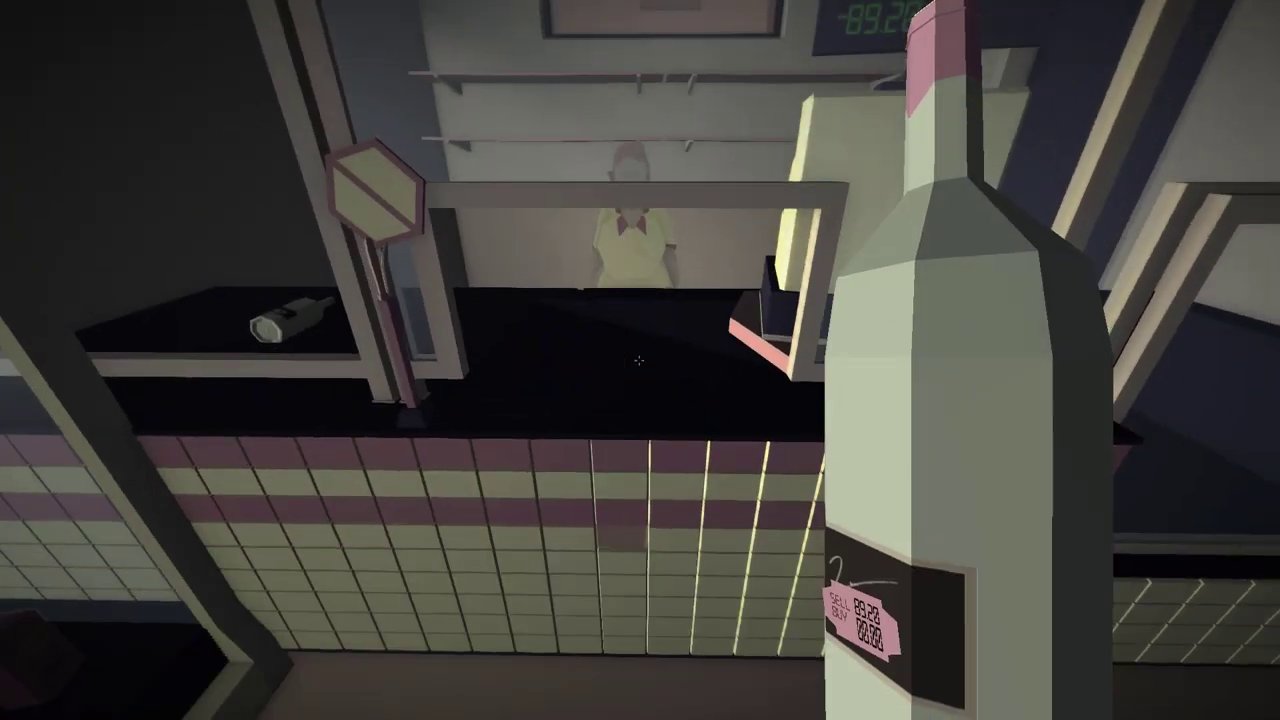
scroll(640, 360, "down", 1)
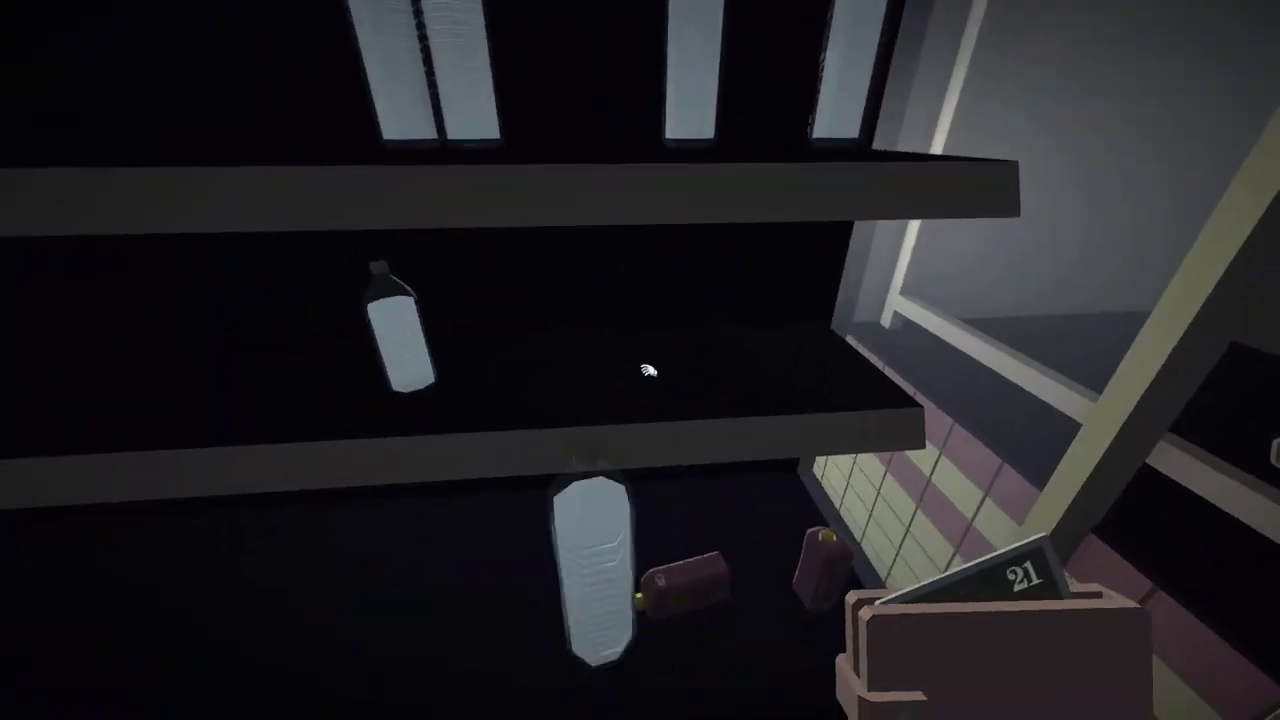
scroll(640, 360, "up", 1)
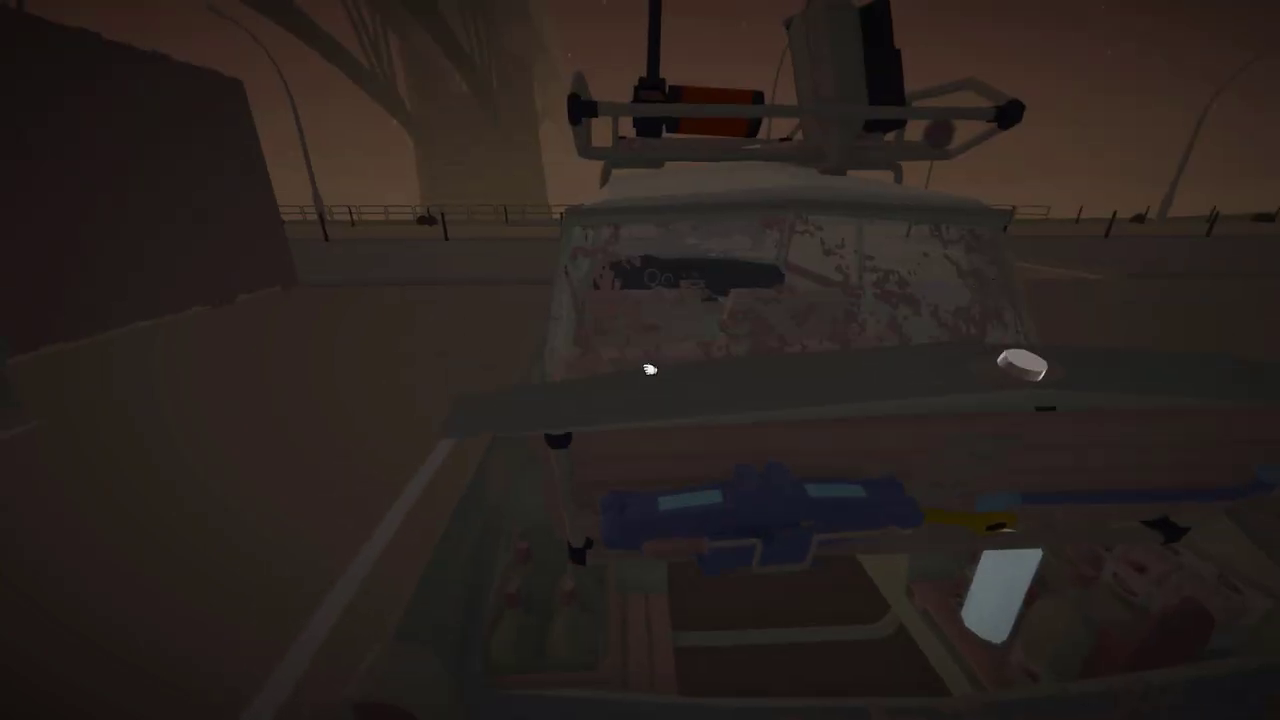
key("w")
key("w")
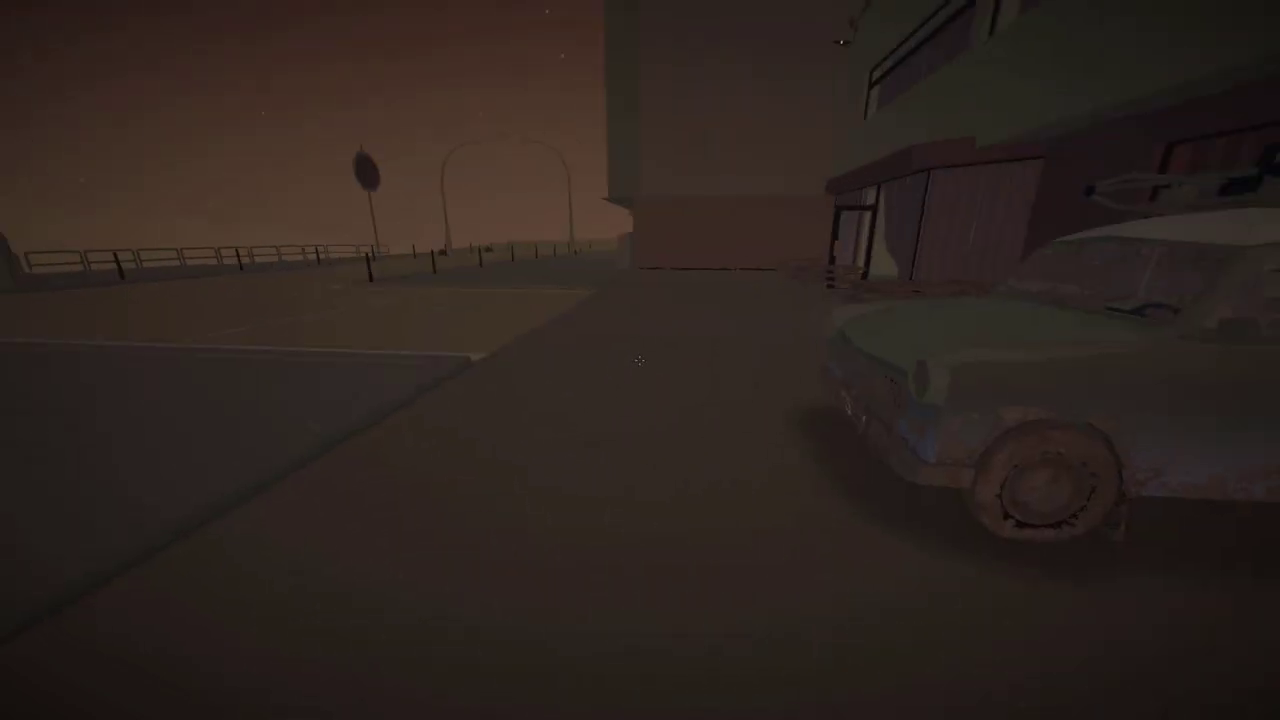
key("w")
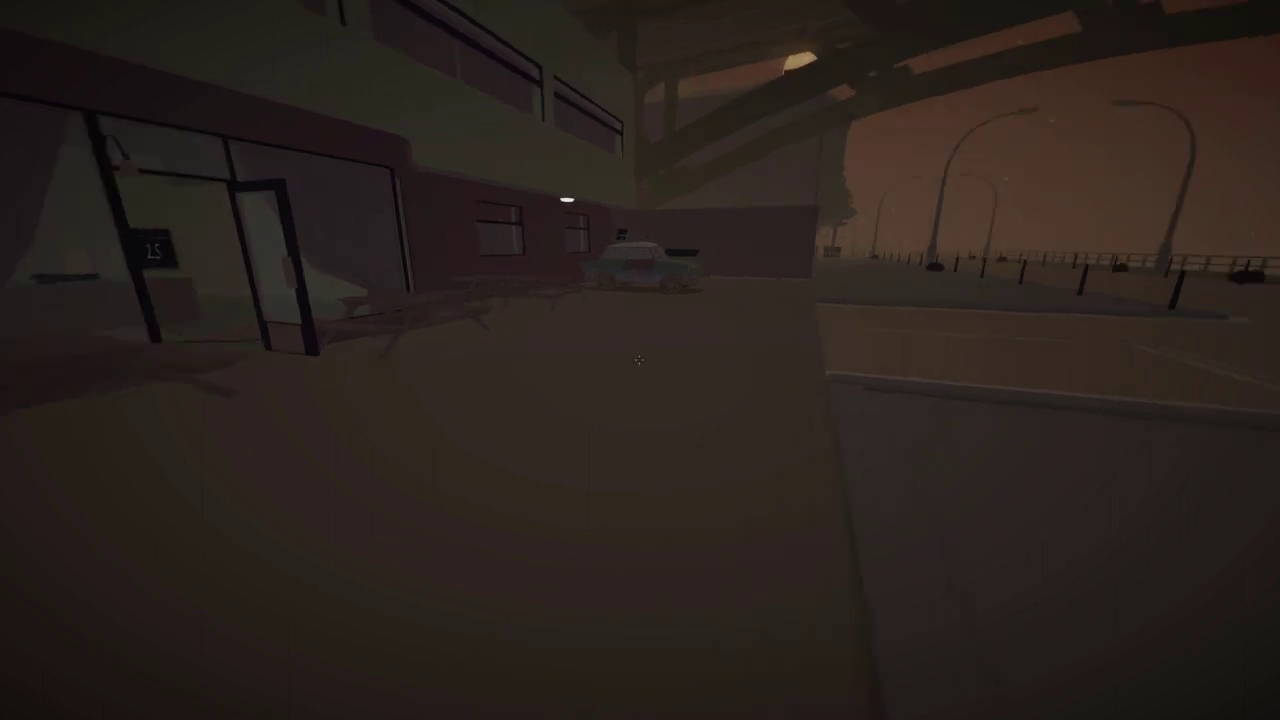
key("w")
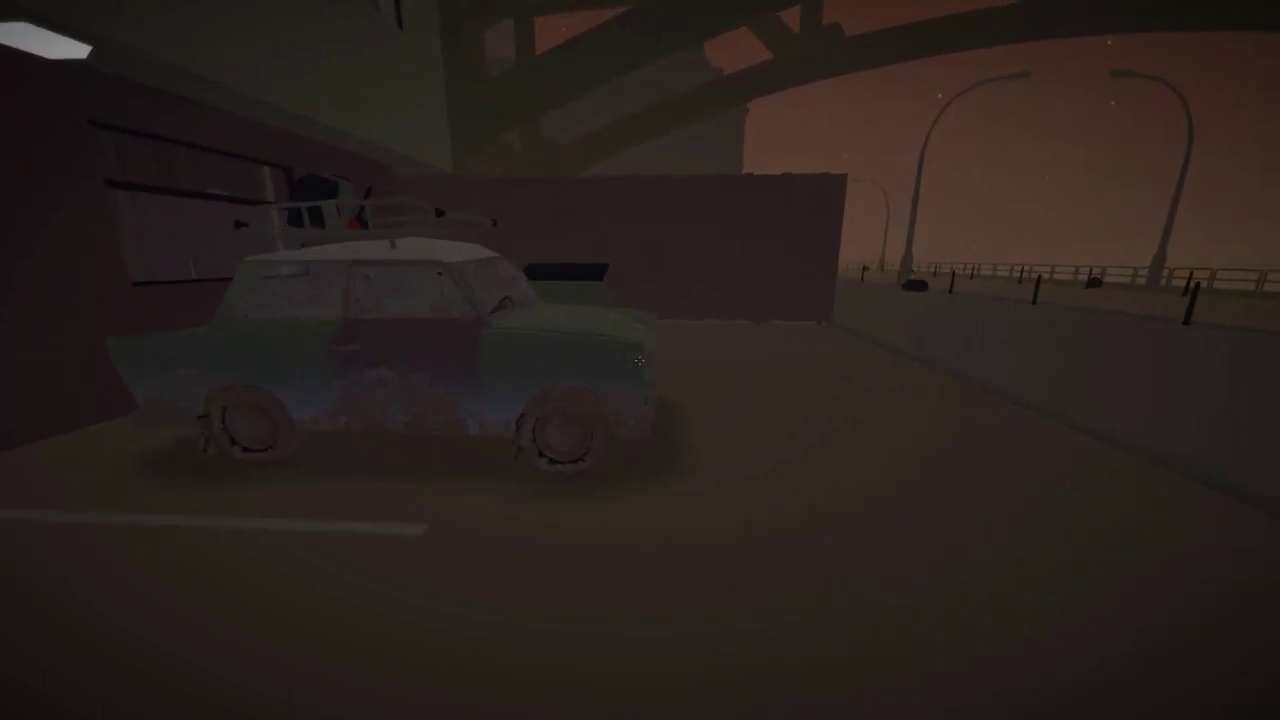
key("w")
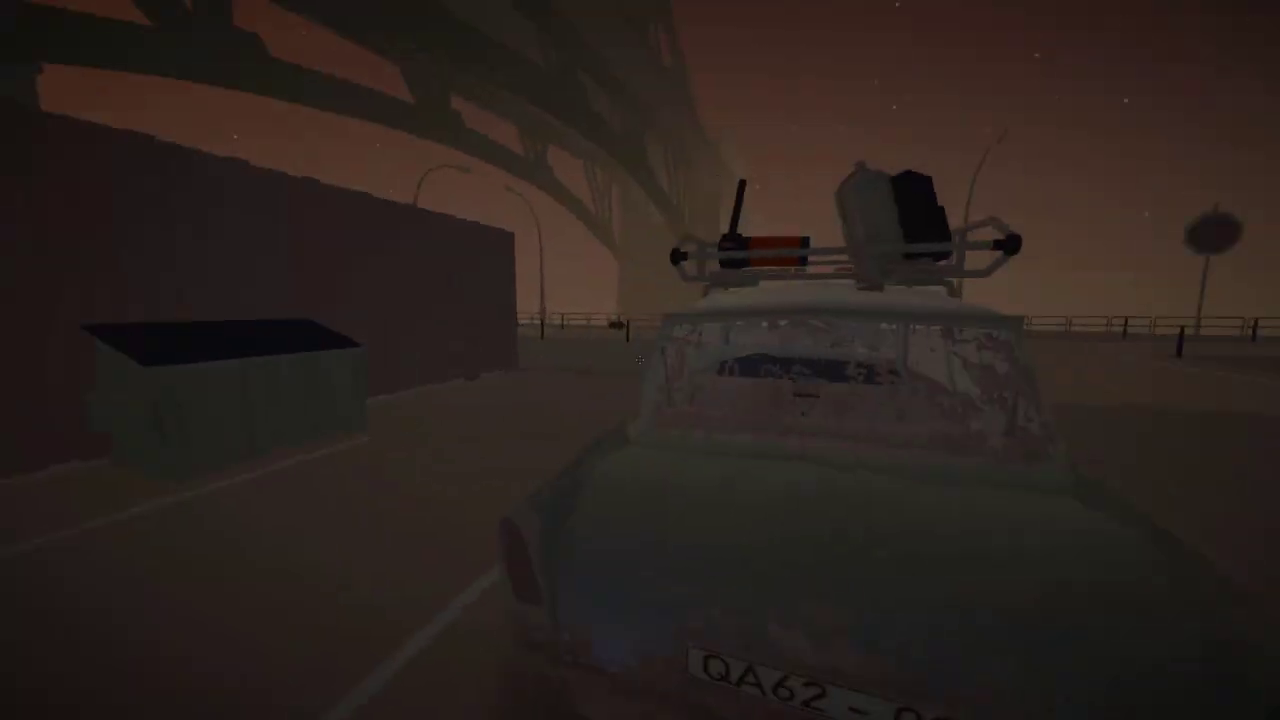
key("w")
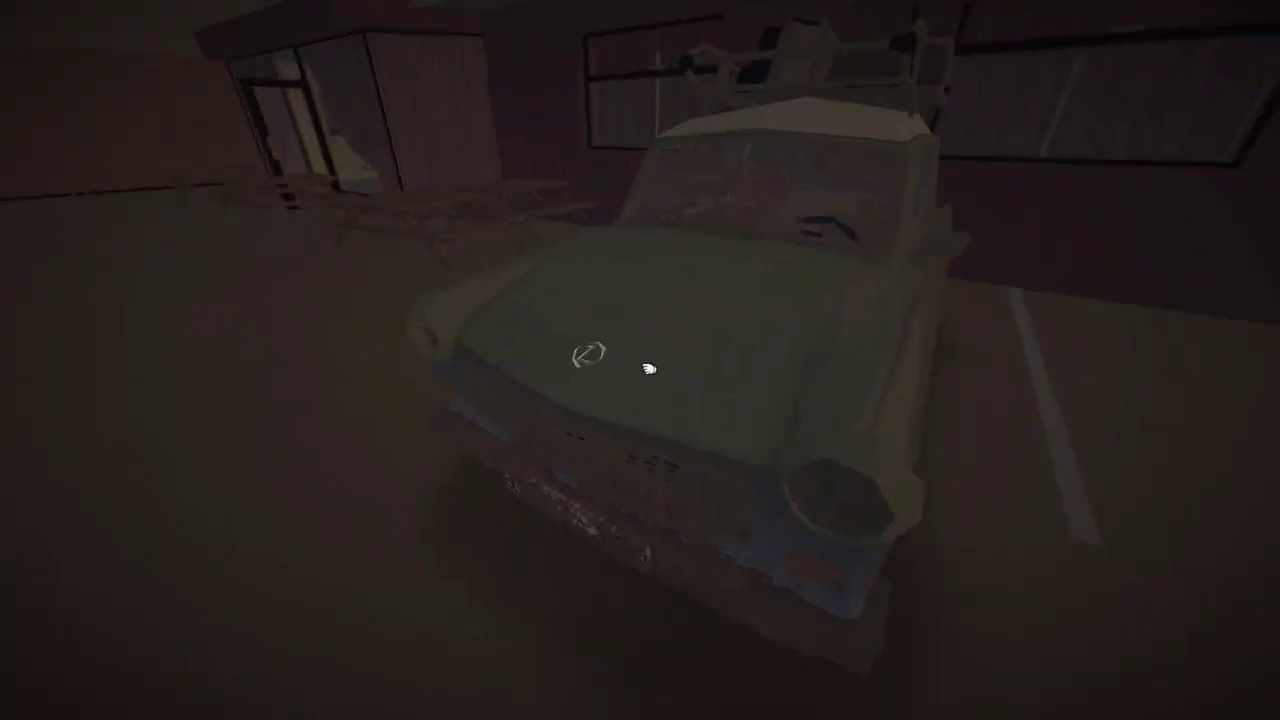
key("w")
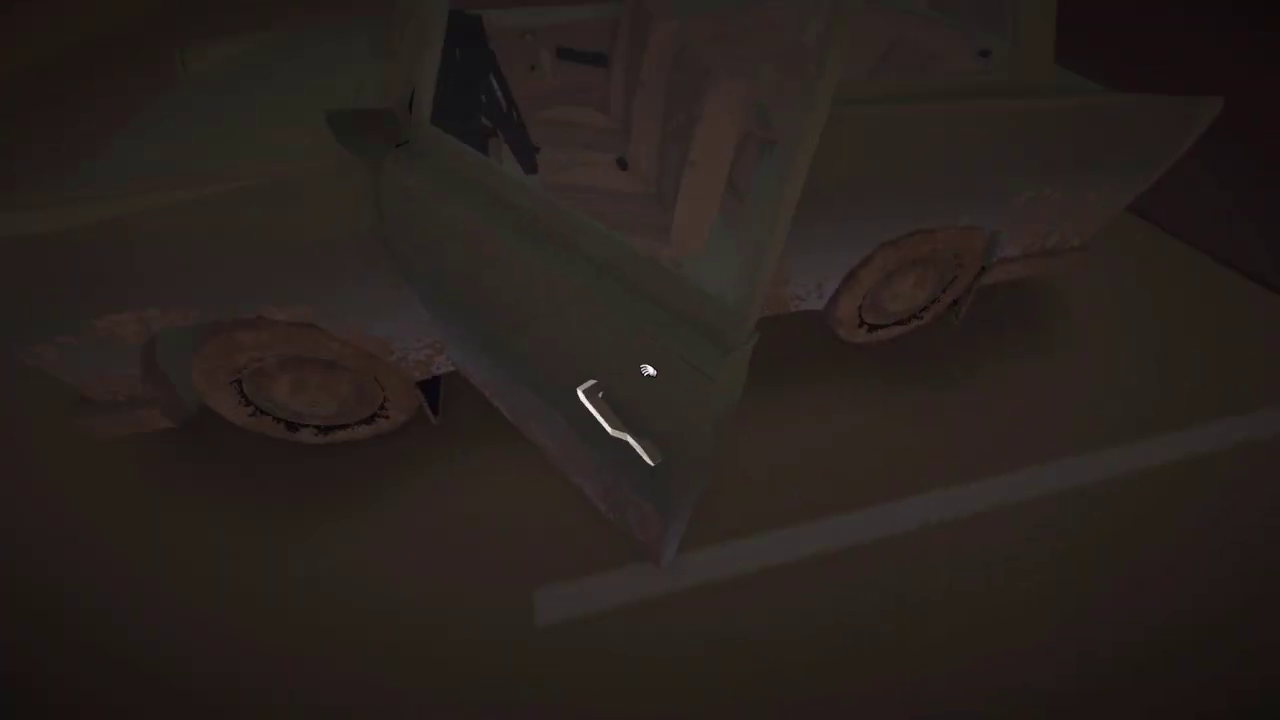
left_click(645, 370)
key("s")
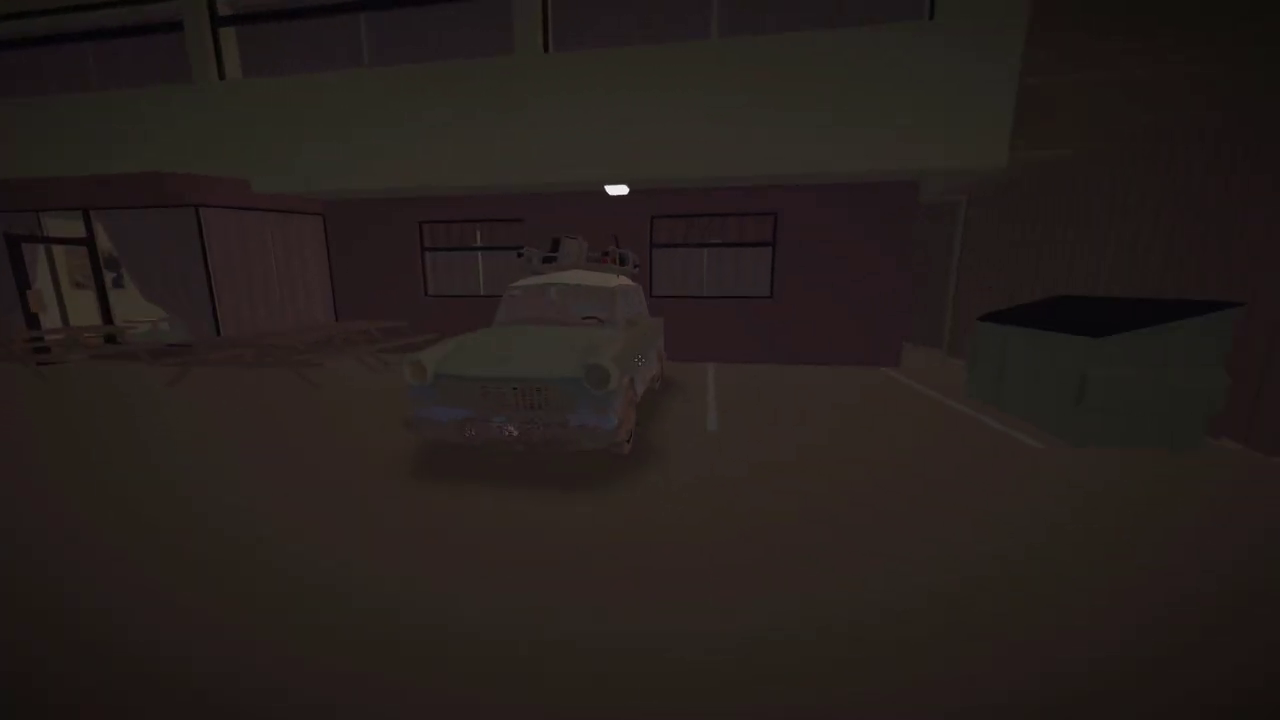
key("d")
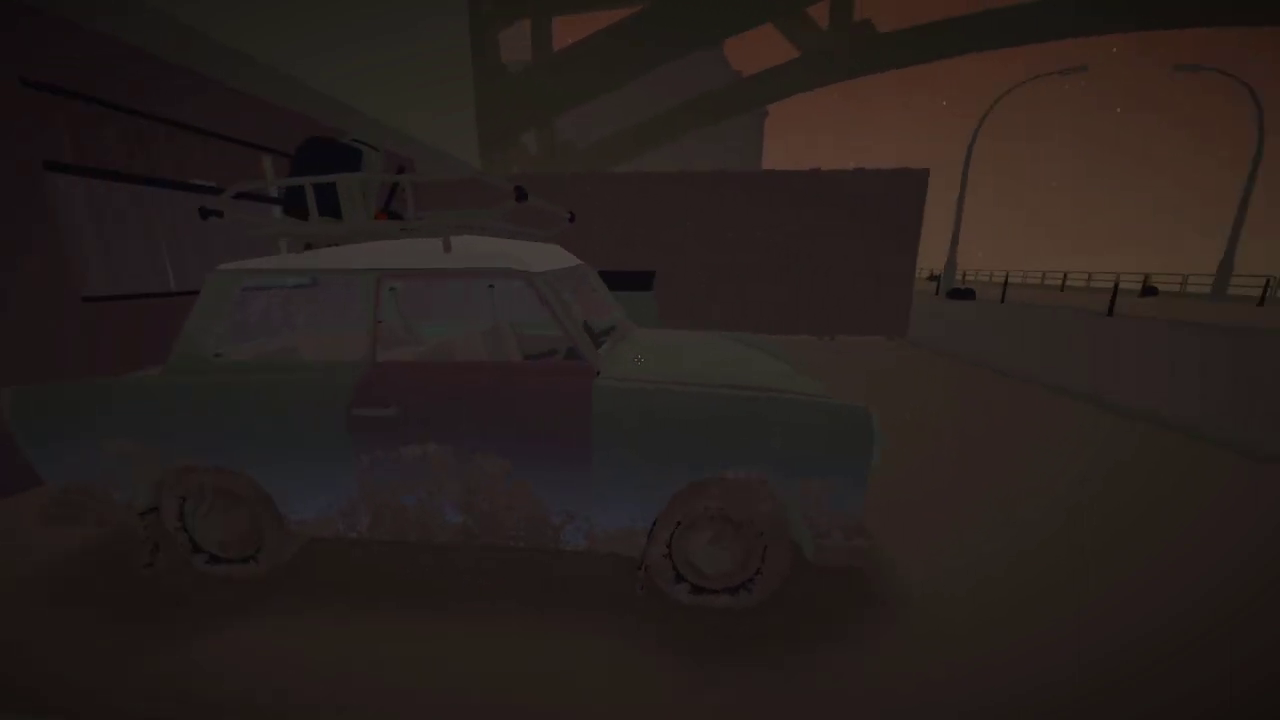
key("d")
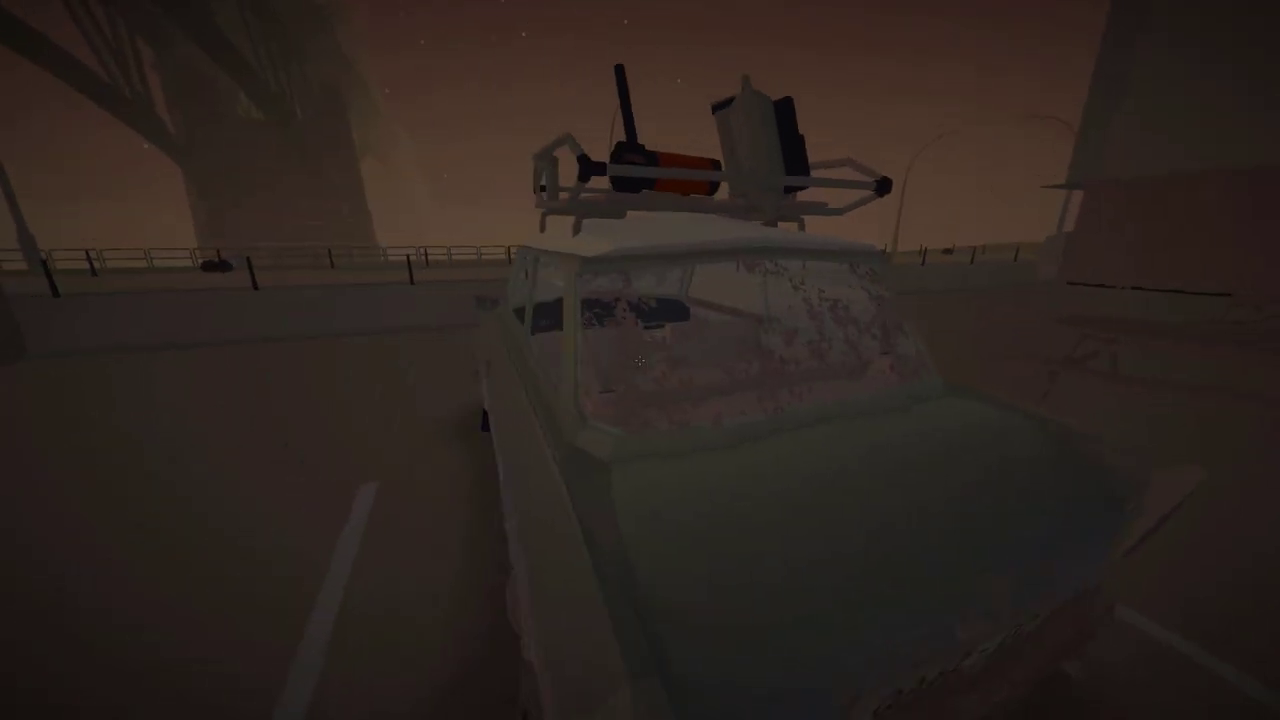